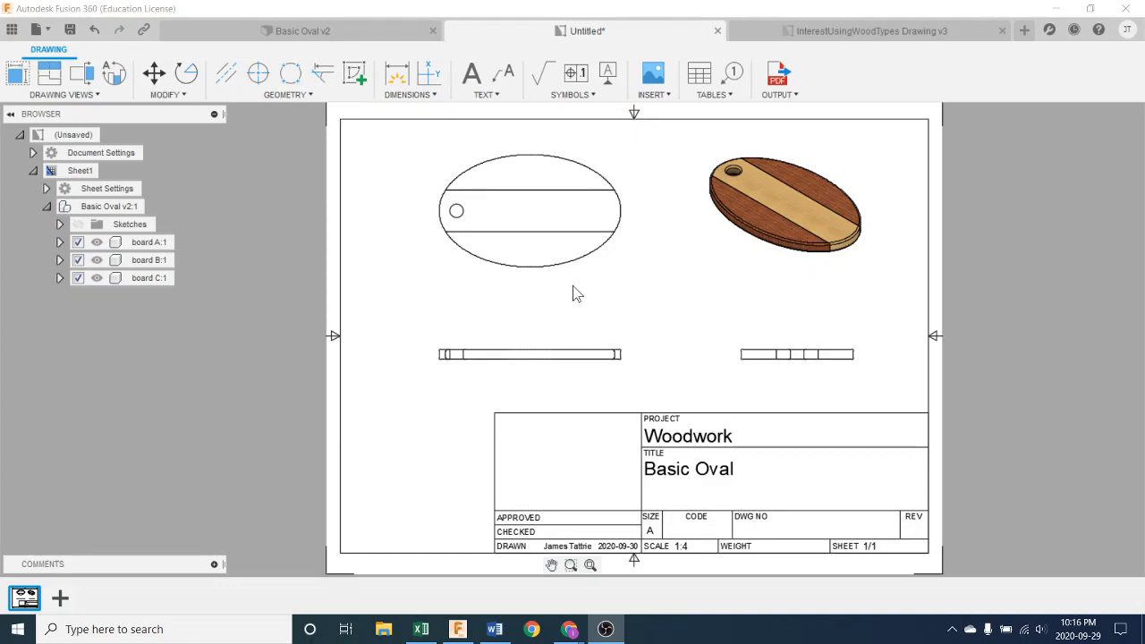
- Add a linear dimension between the endpoints of the lower seam in the oval top view, placed below the oval
middle_drag(575, 298, 577, 304)
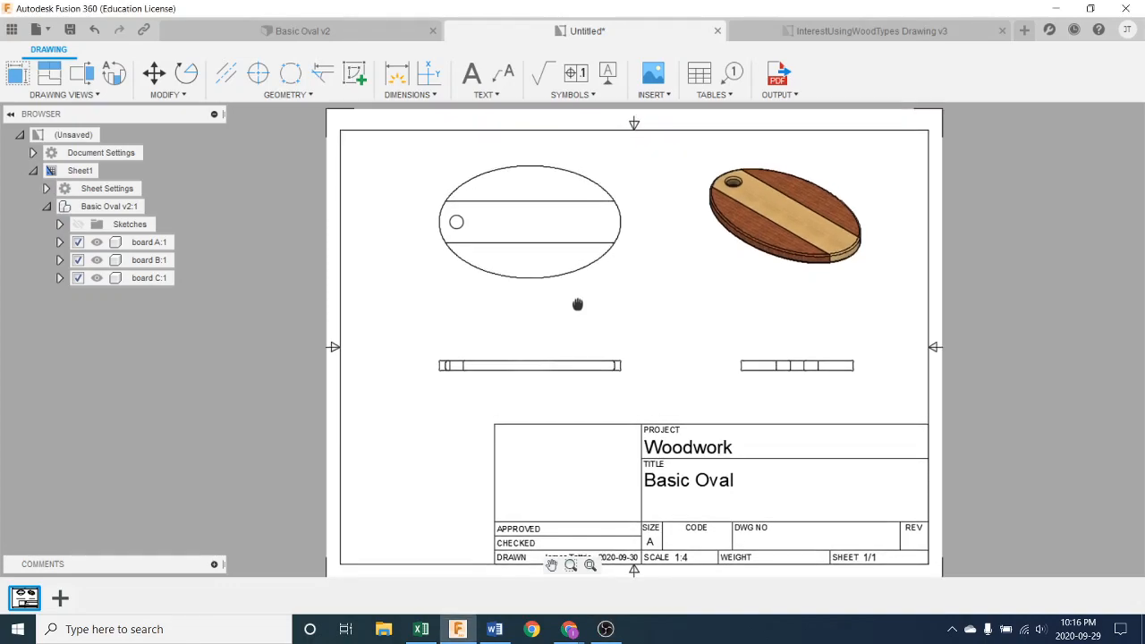
click(418, 97)
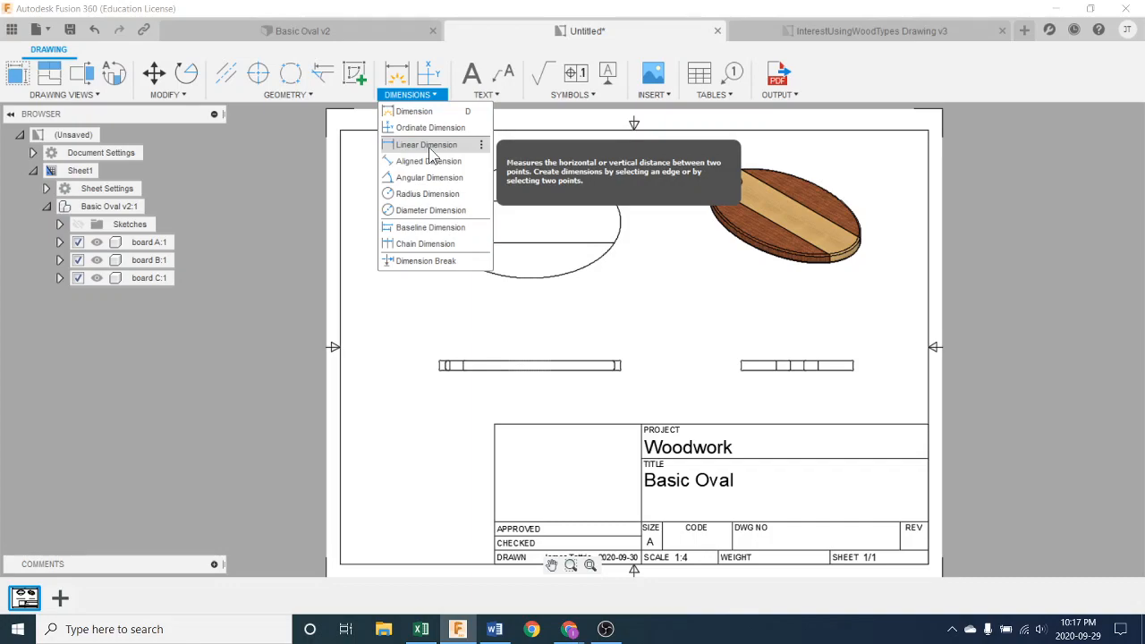
click(658, 305)
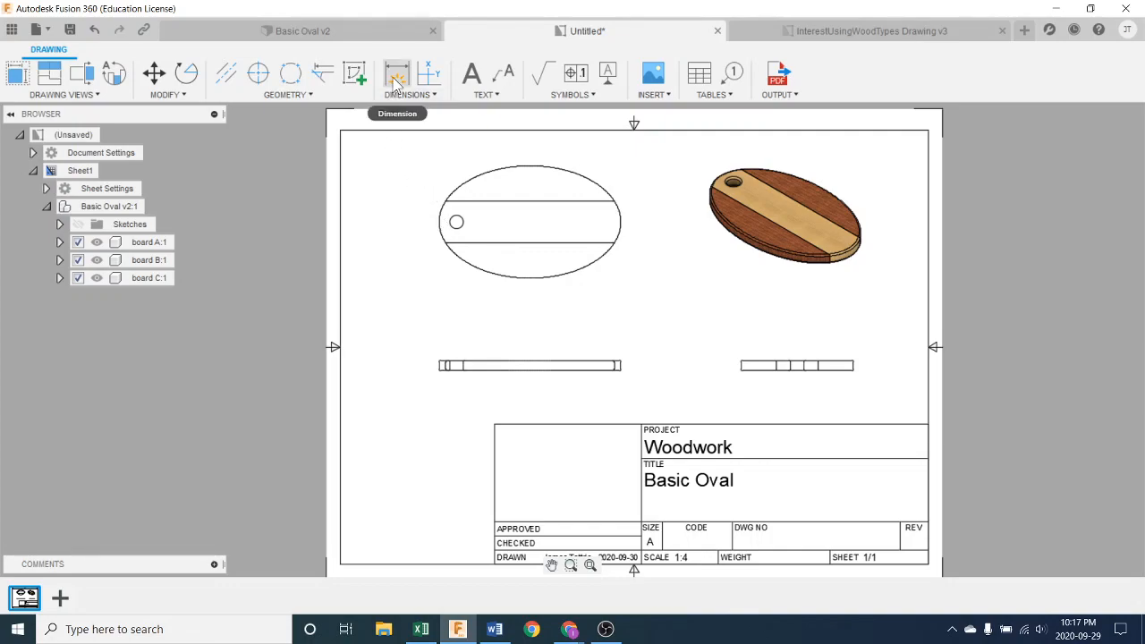
click(395, 93)
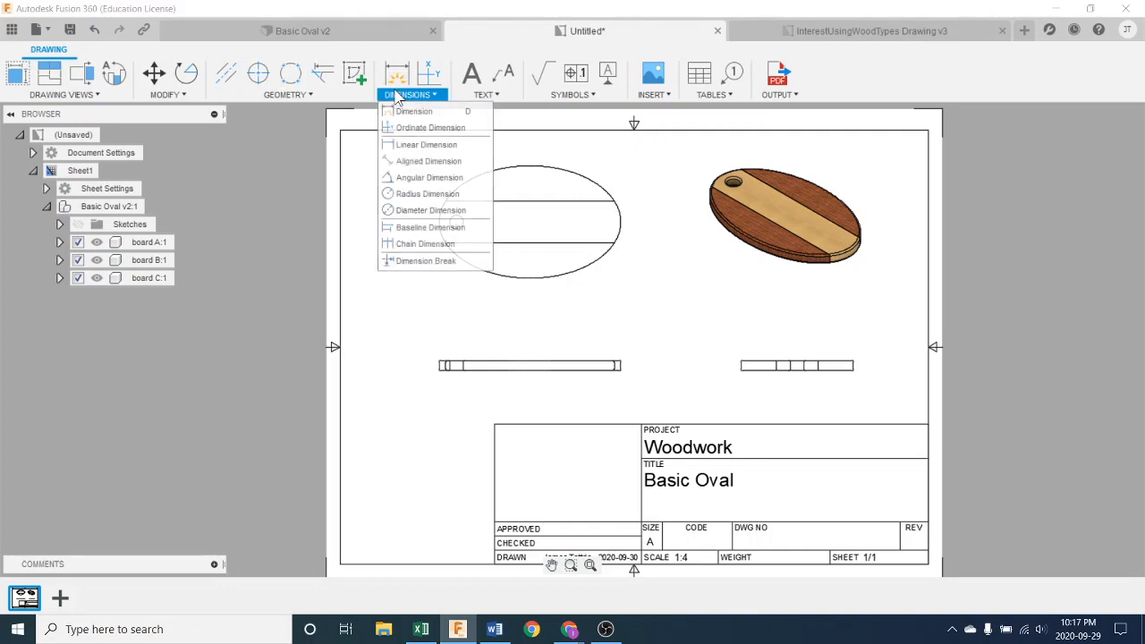
click(419, 141)
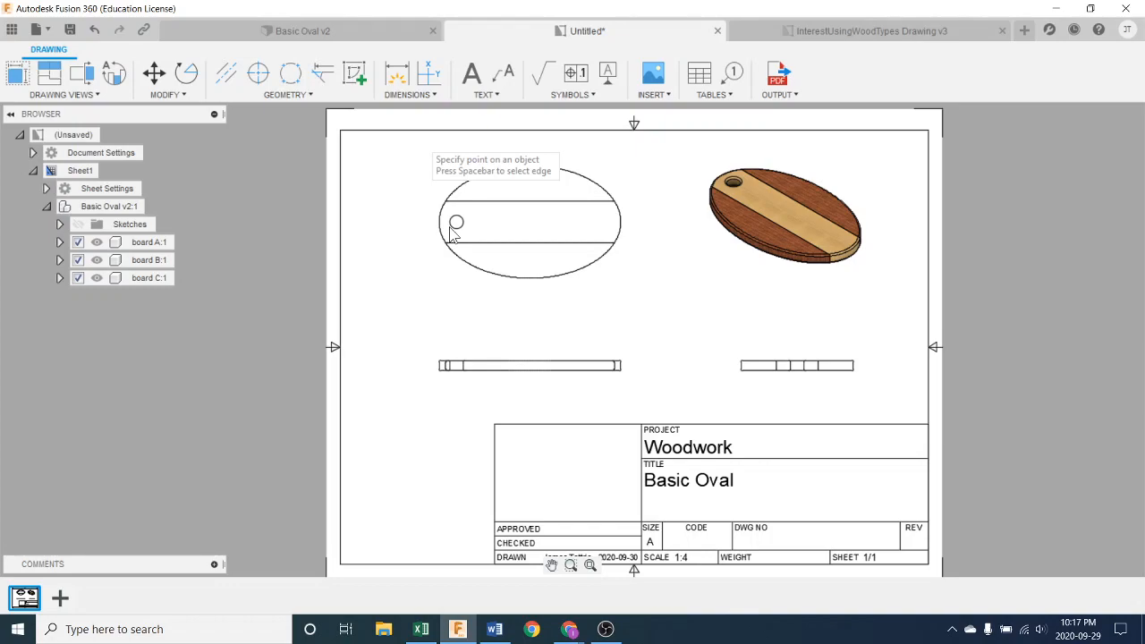
scroll(447, 249, up, 2)
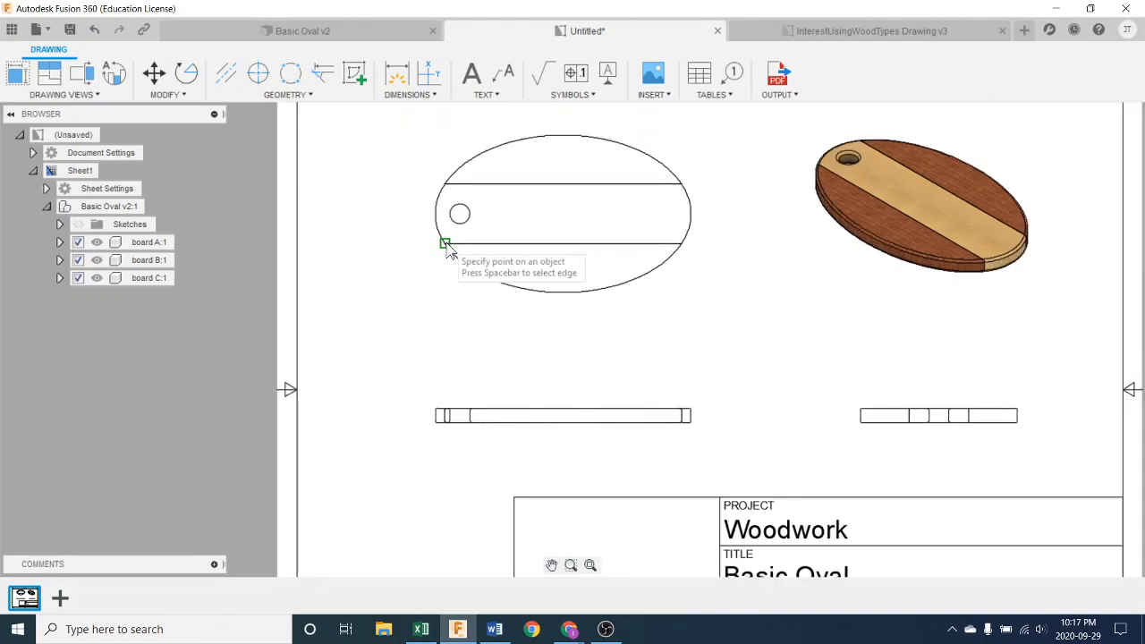
scroll(447, 249, up, 1)
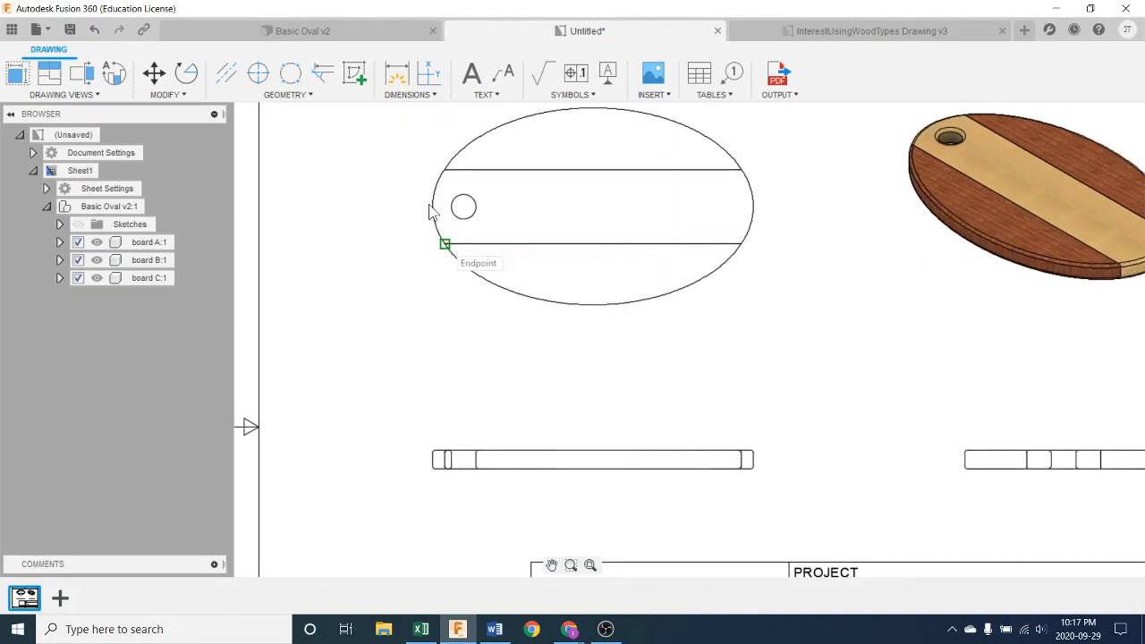
click(444, 244)
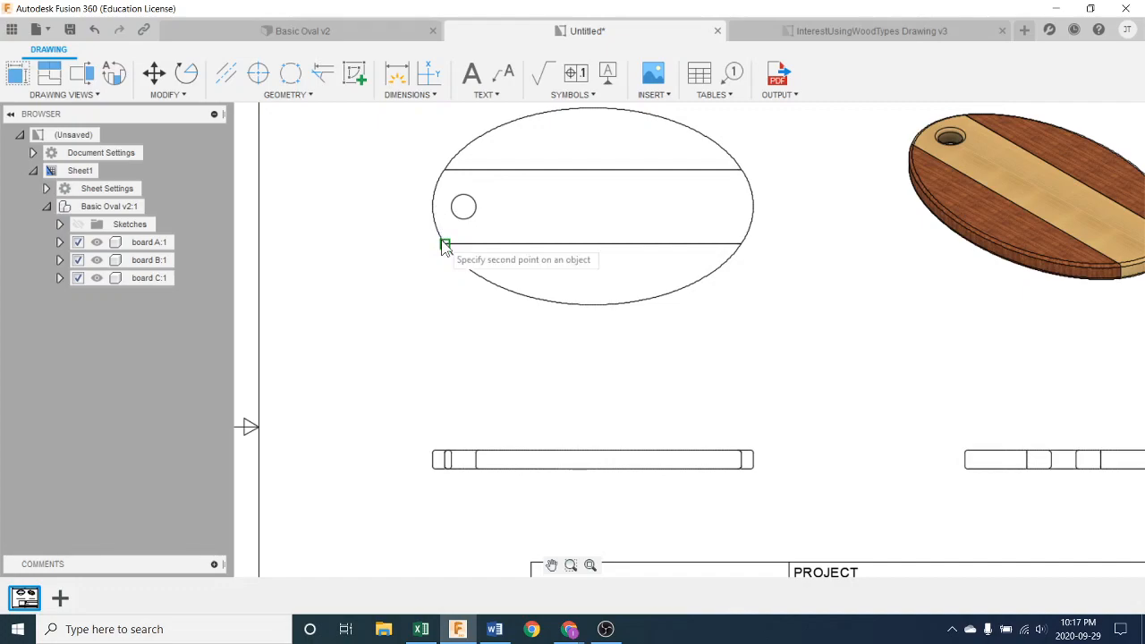
click(729, 251)
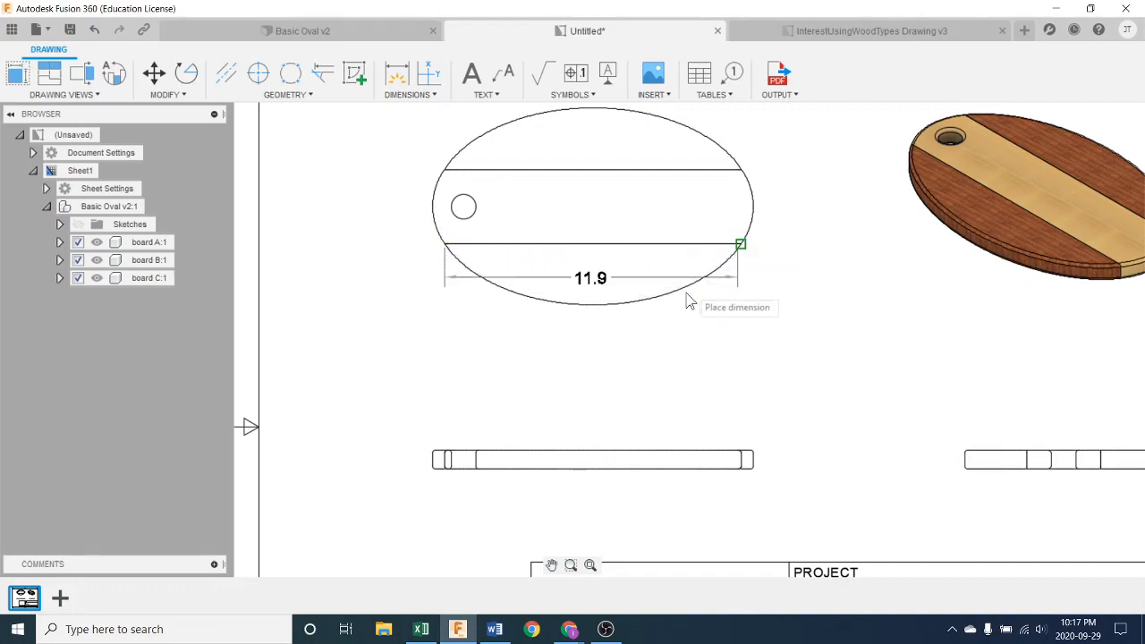
click(669, 351)
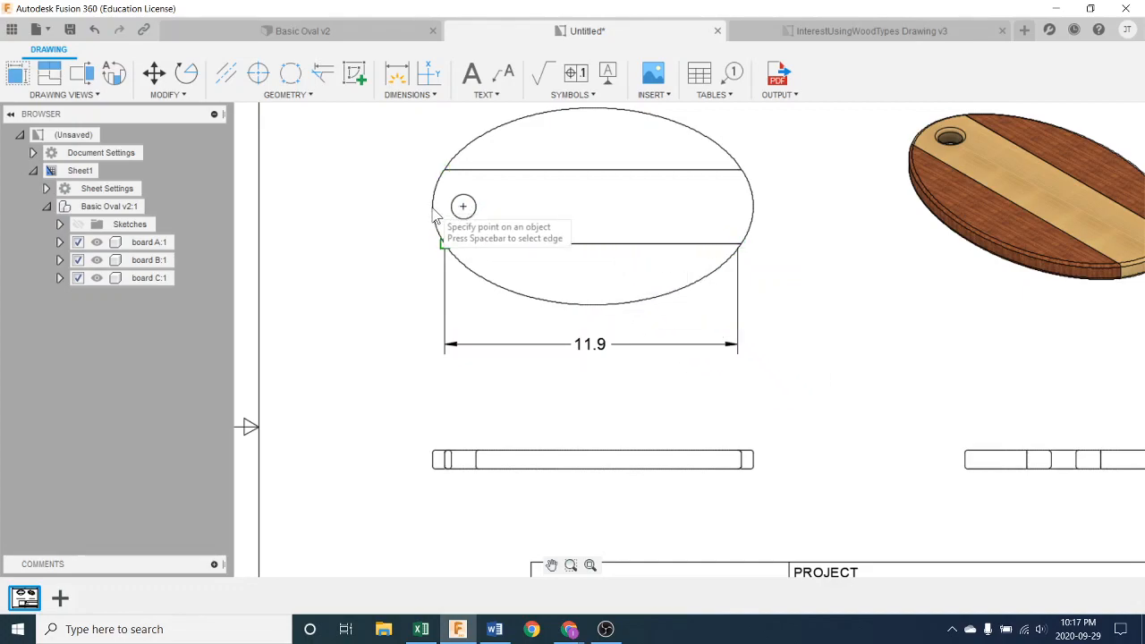
- Add a linear dimension across the full length of the board's front view, placed just above that view
mouse_move(460, 365)
middle_down()
mouse_move(450, 307)
mouse_move(467, 297)
middle_up()
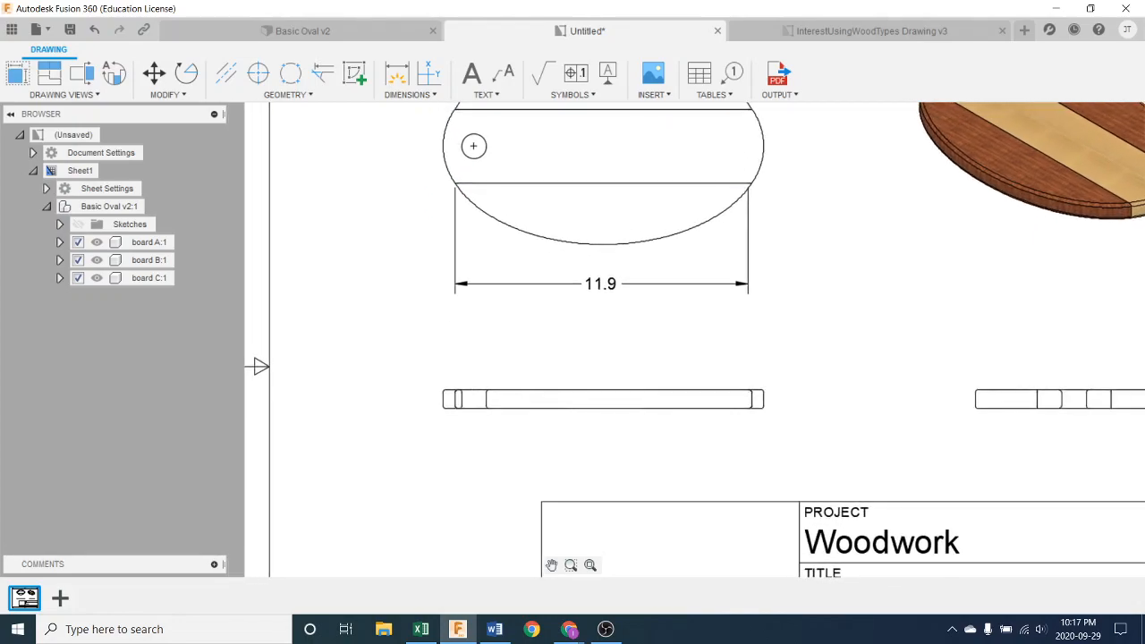
scroll(452, 389, up, 1)
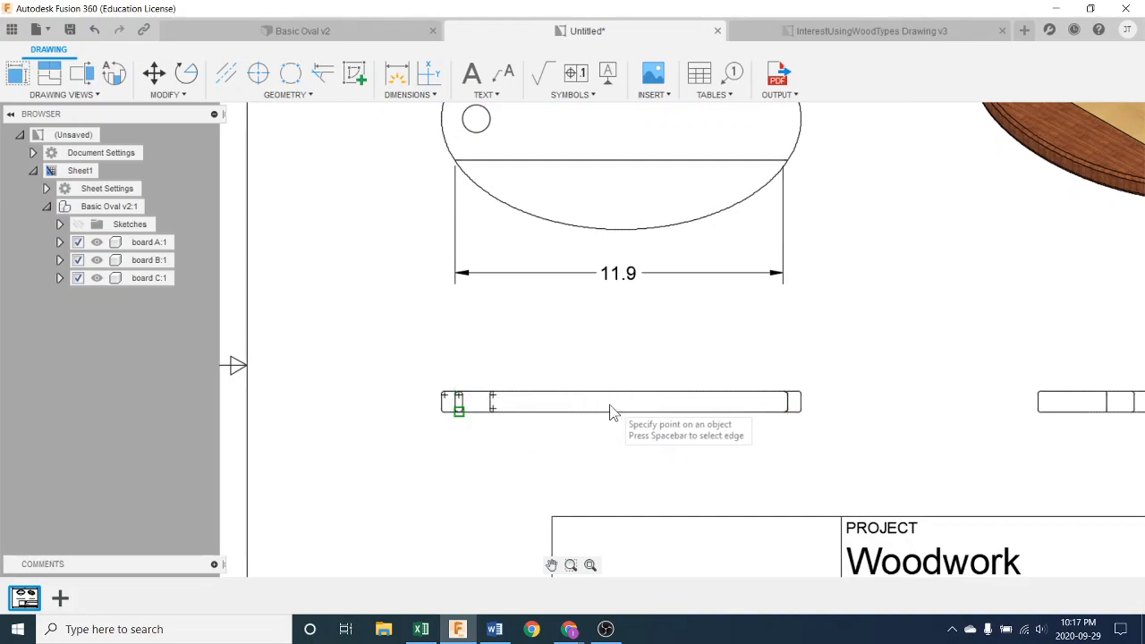
scroll(462, 388, up, 3)
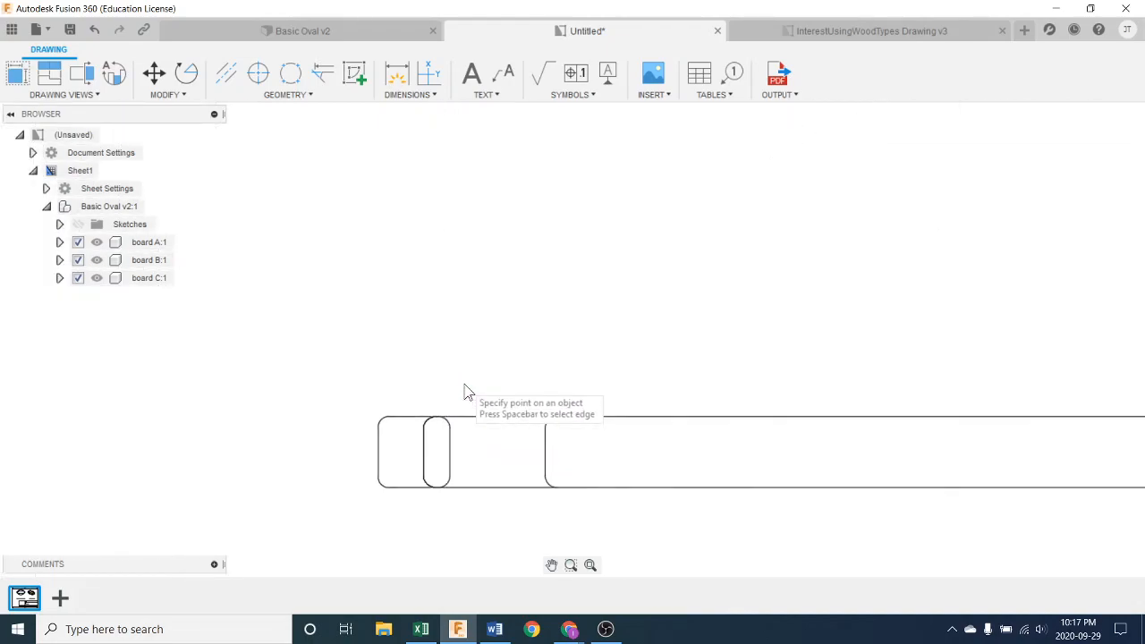
click(369, 439)
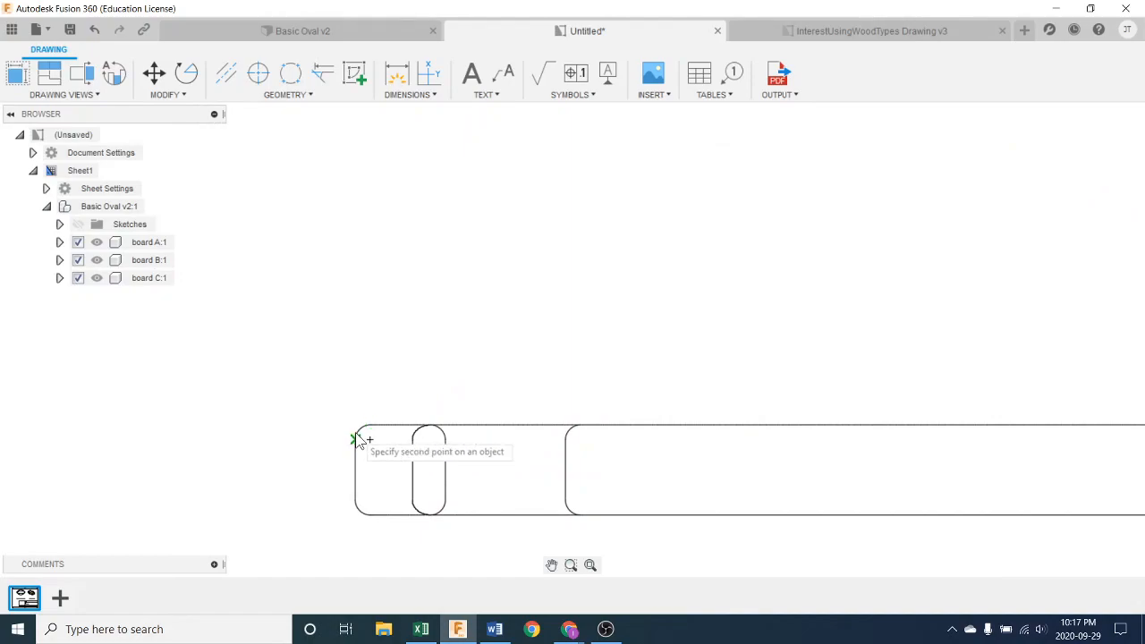
middle_drag(577, 429, 421, 368)
scroll(460, 391, down, 5)
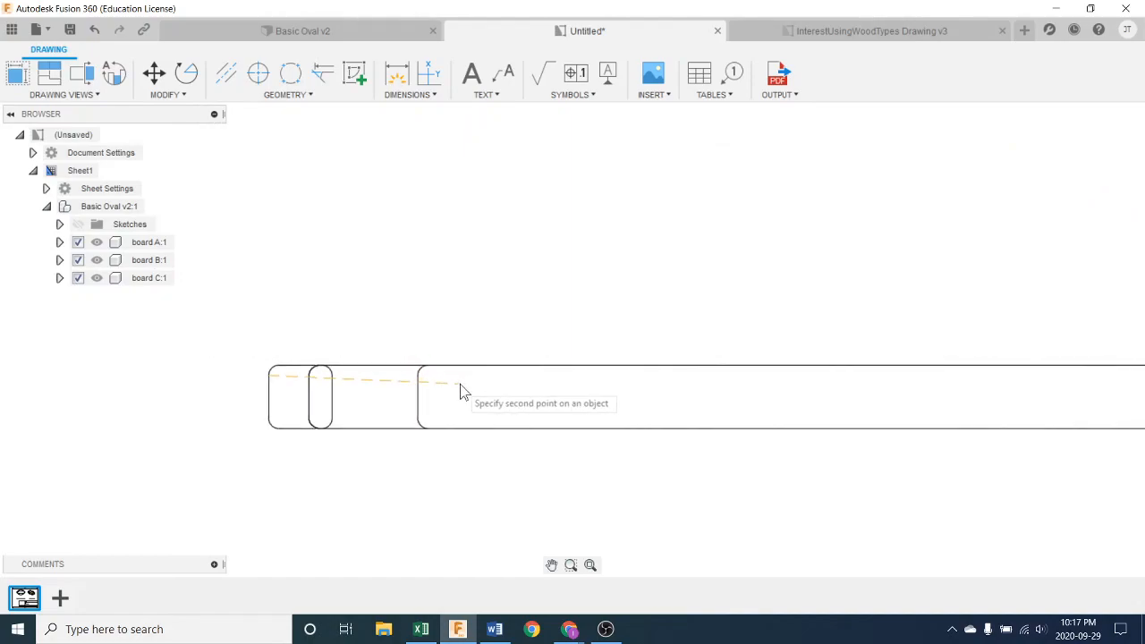
scroll(779, 380, up, 4)
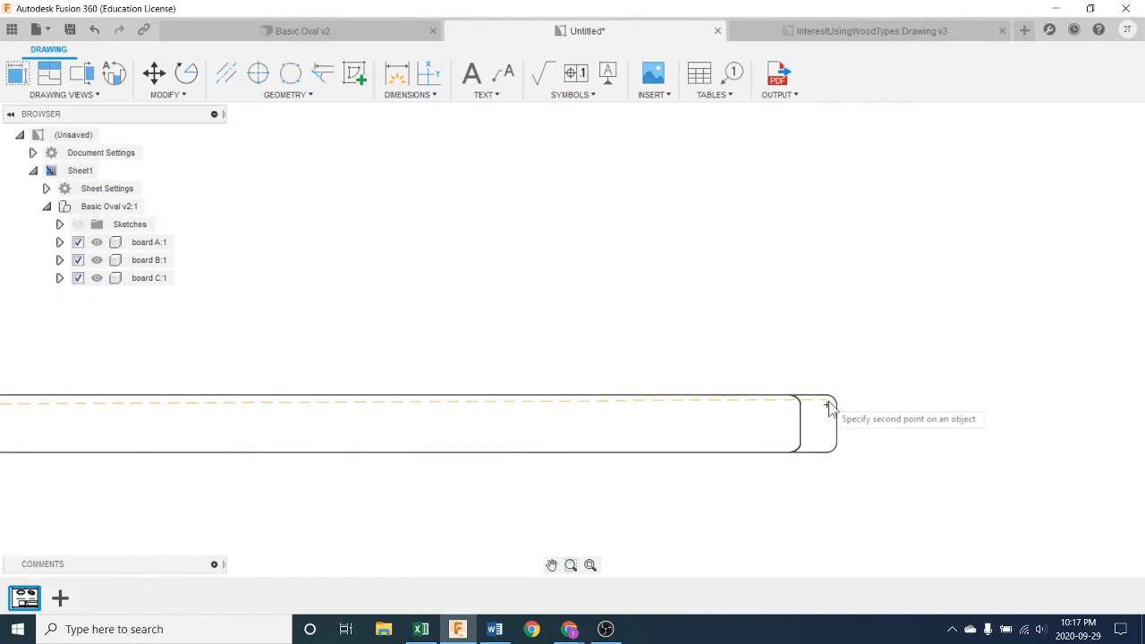
click(836, 405)
scroll(564, 278, down, 4)
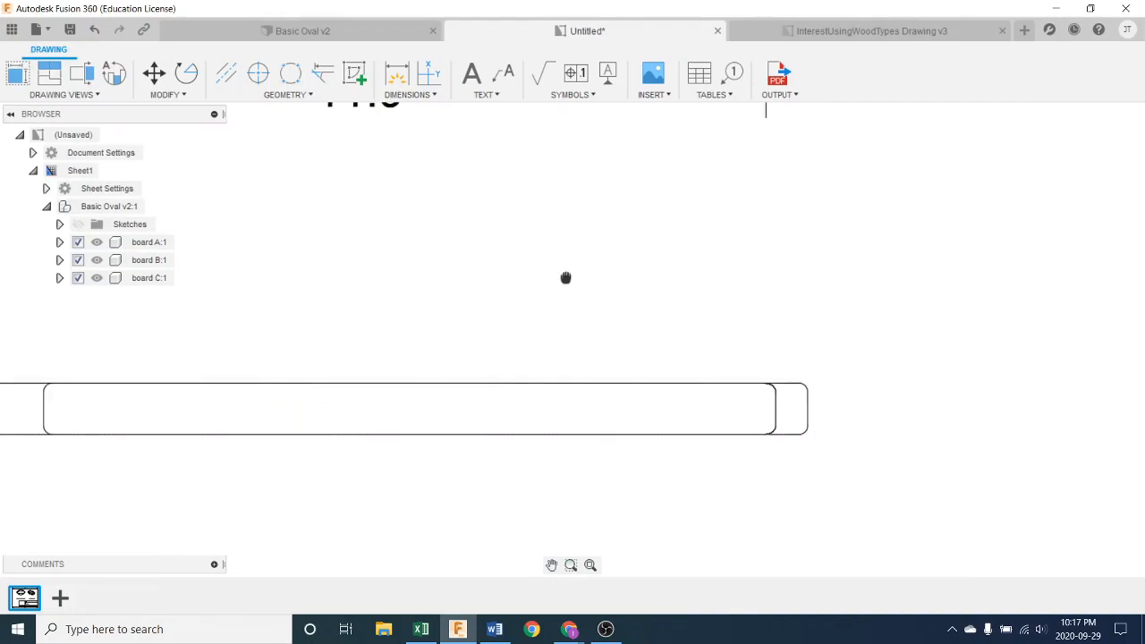
scroll(564, 285, down, 1)
click(590, 288)
scroll(638, 295, down, 2)
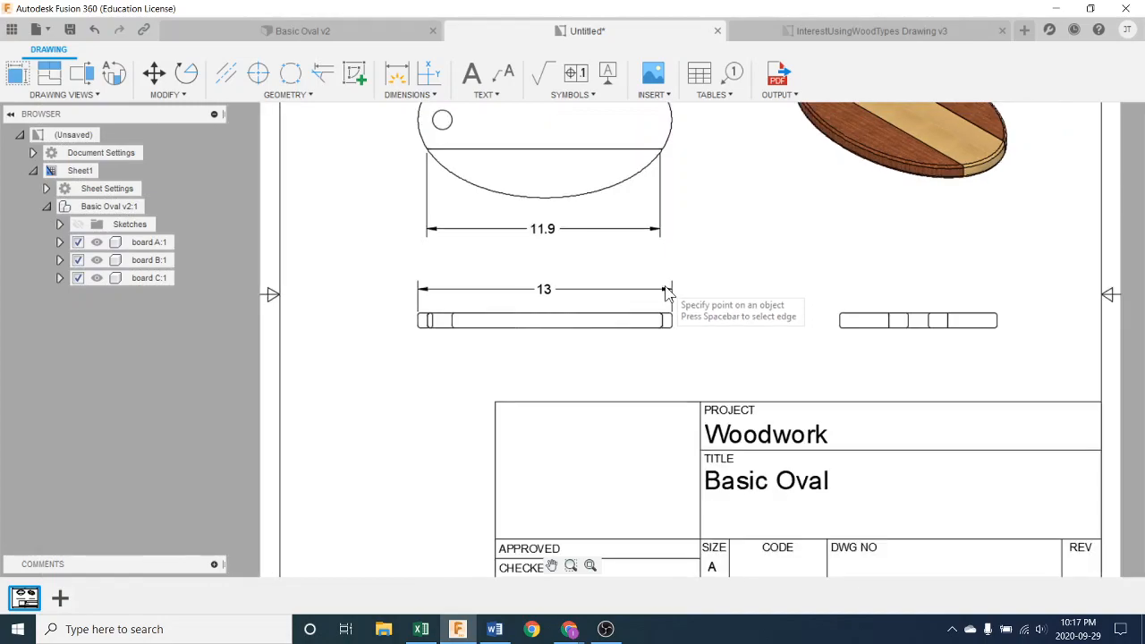
scroll(666, 293, down, 1)
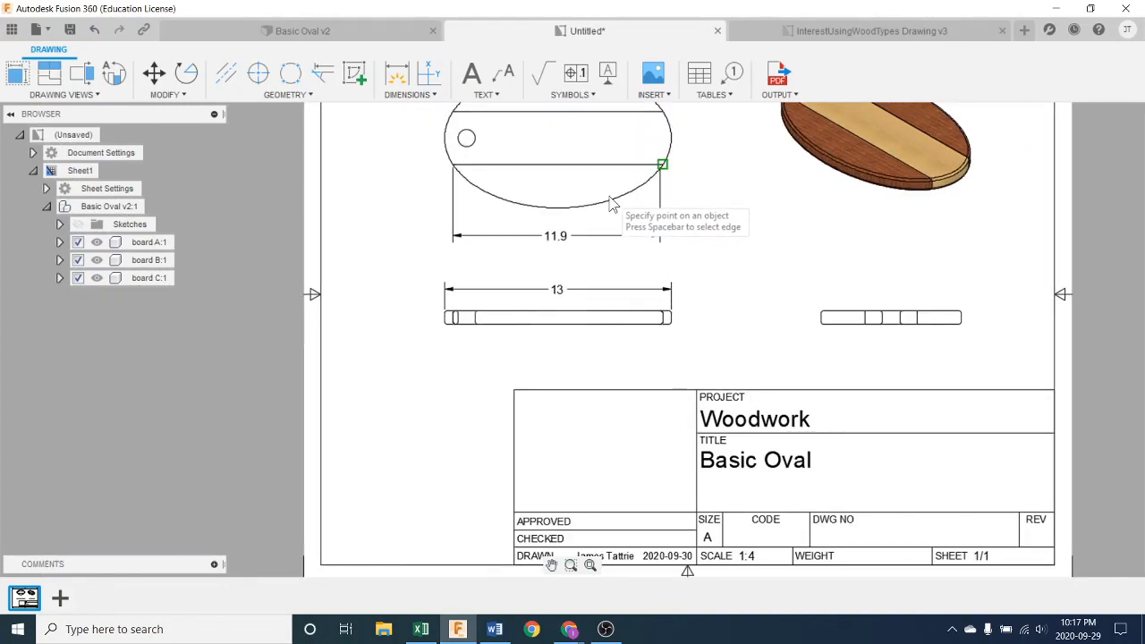
click(556, 236)
scroll(592, 237, down, 2)
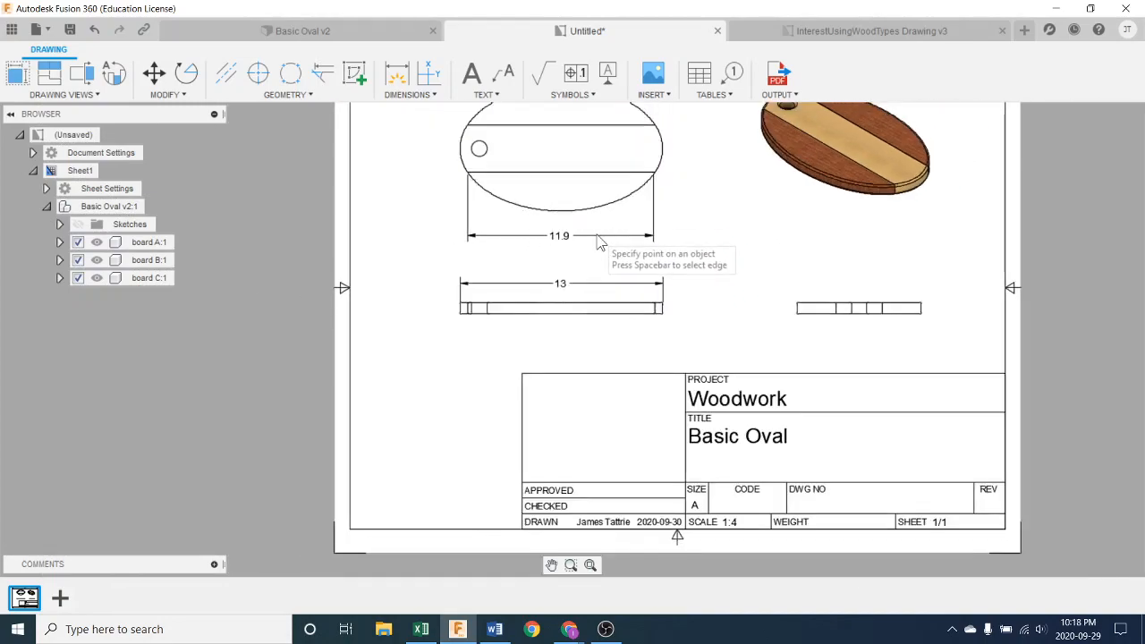
middle_drag(597, 237, 602, 259)
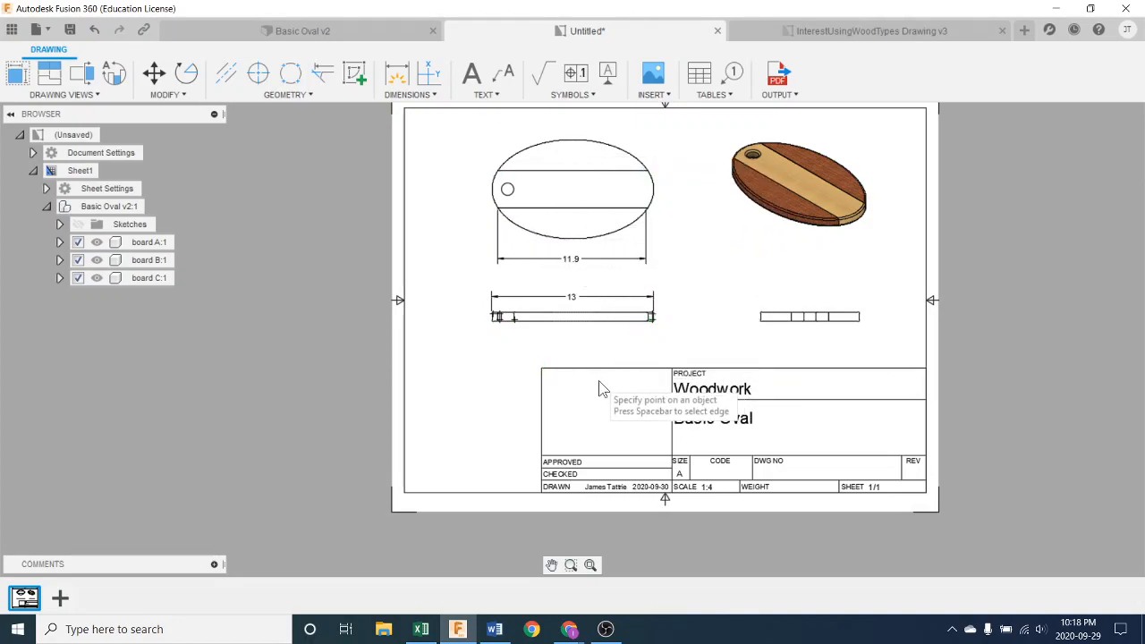
scroll(586, 322, up, 3)
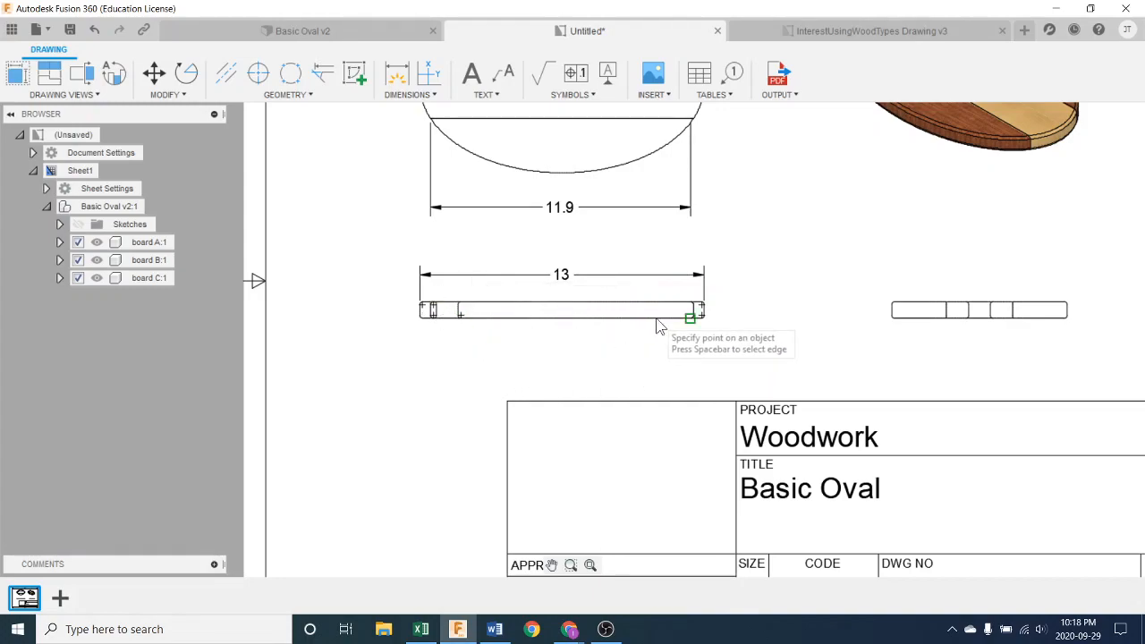
scroll(657, 321, down, 2)
scroll(657, 324, down, 1)
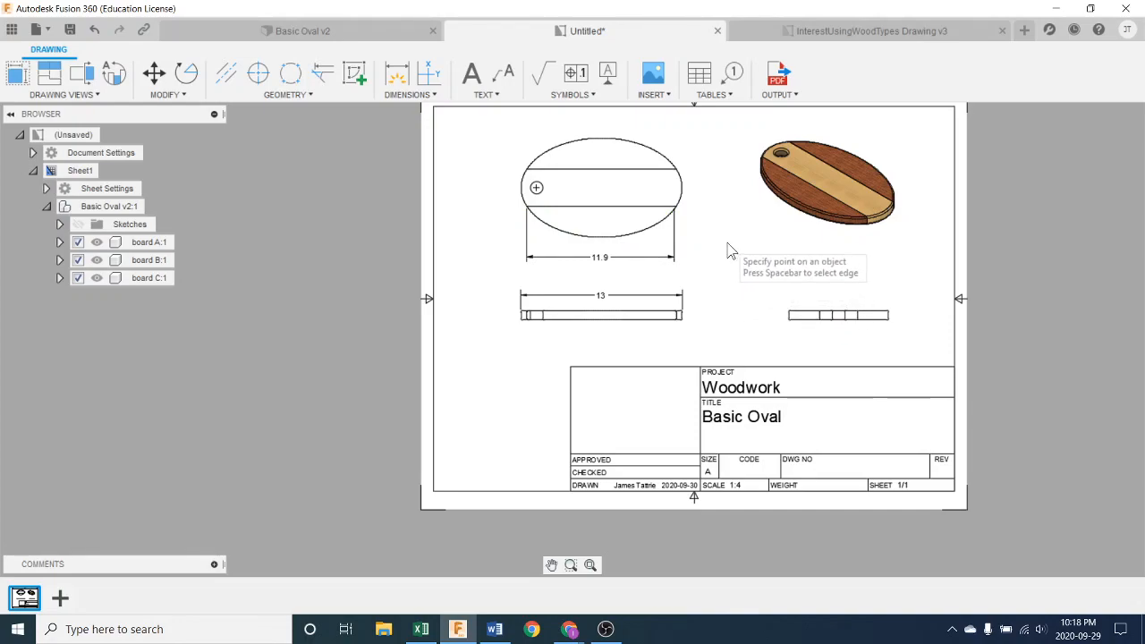
- Delete the seam-length dimension below the oval top view
key(Escape)
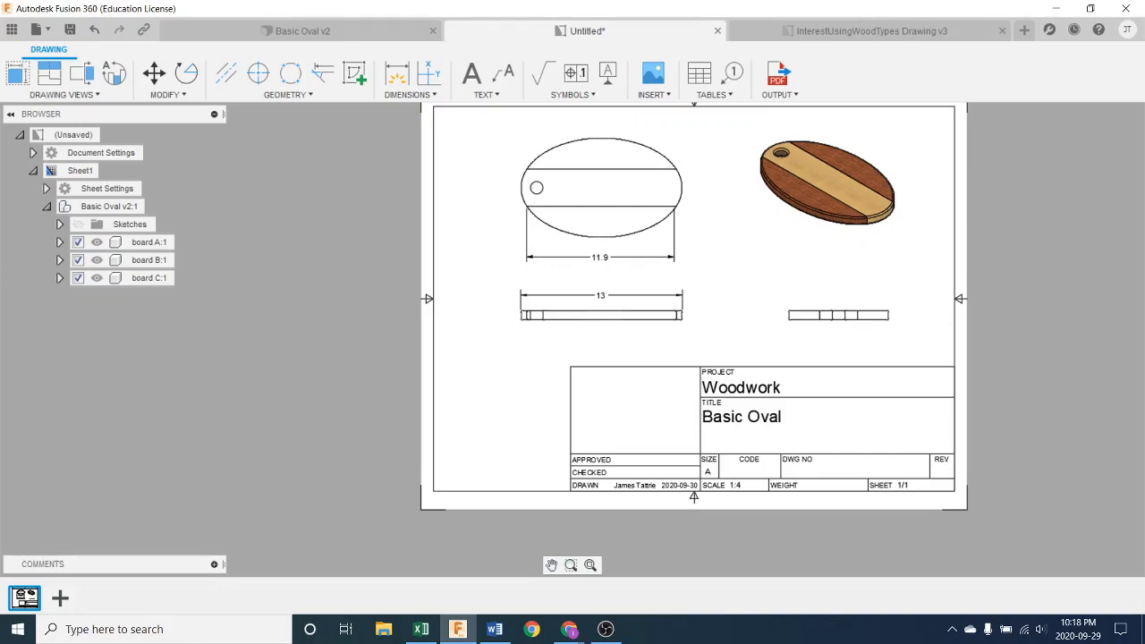
click(615, 261)
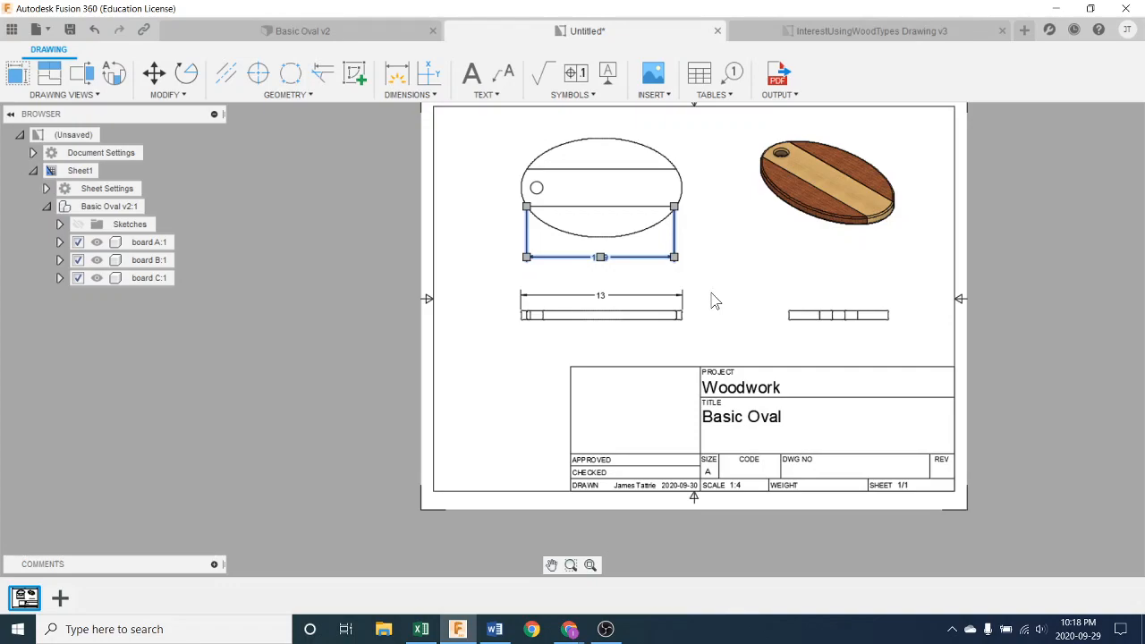
key(Delete)
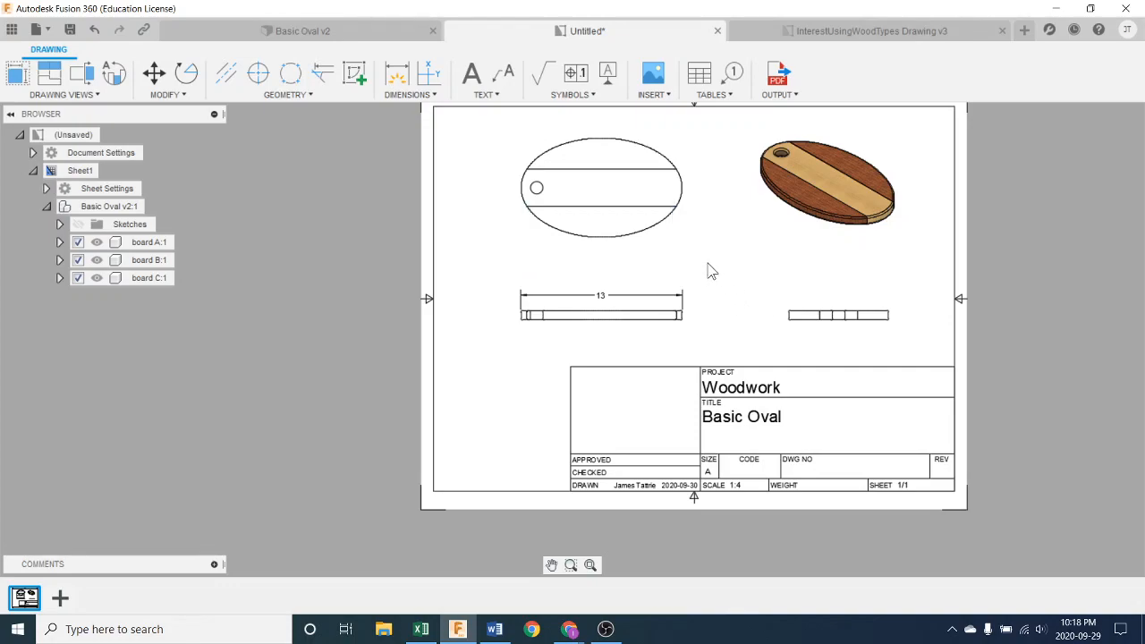
middle_drag(708, 263, 710, 265)
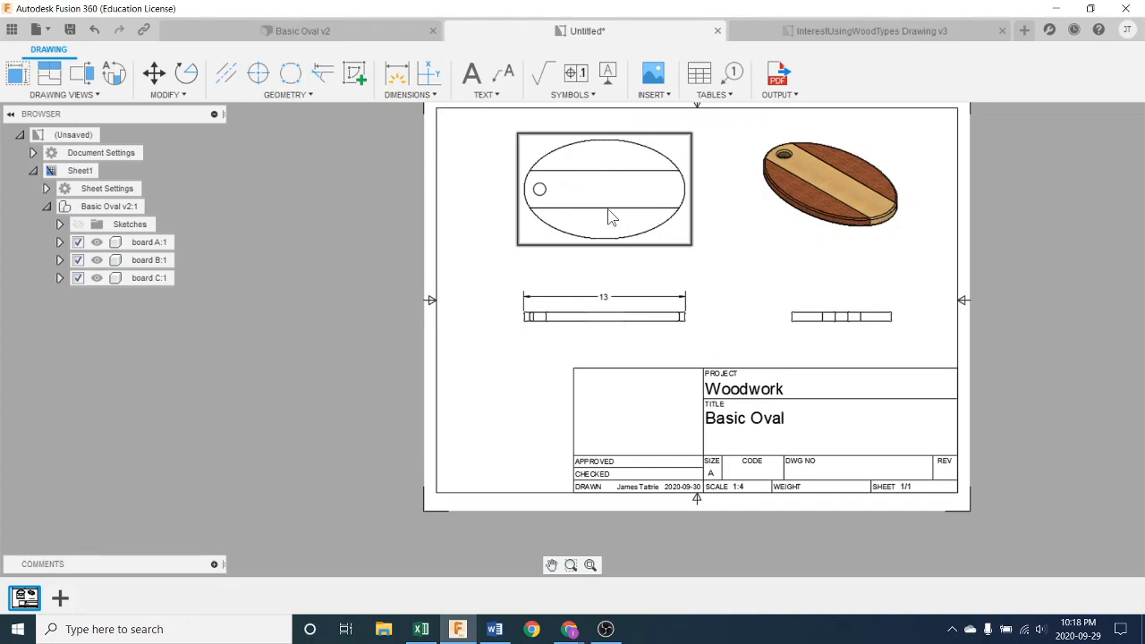
click(408, 94)
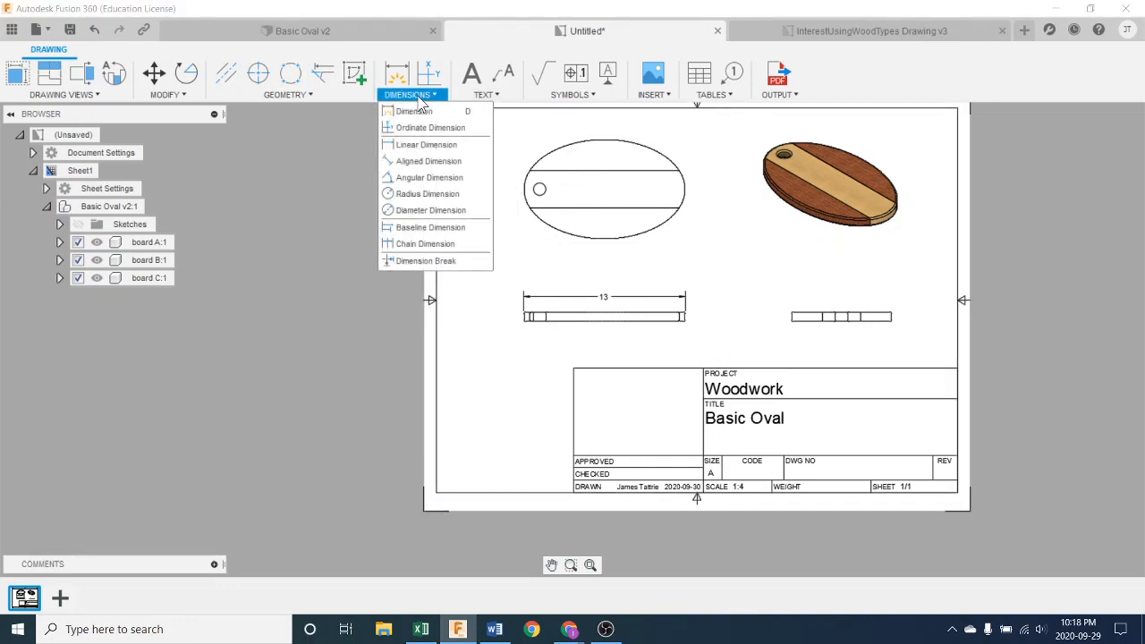
click(427, 143)
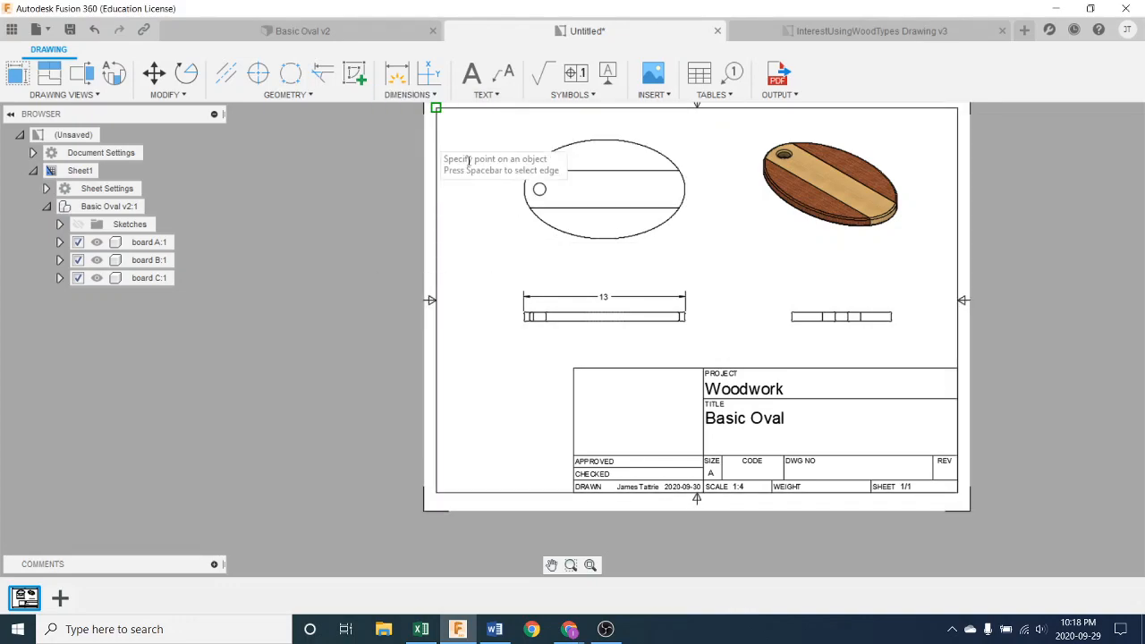
click(606, 249)
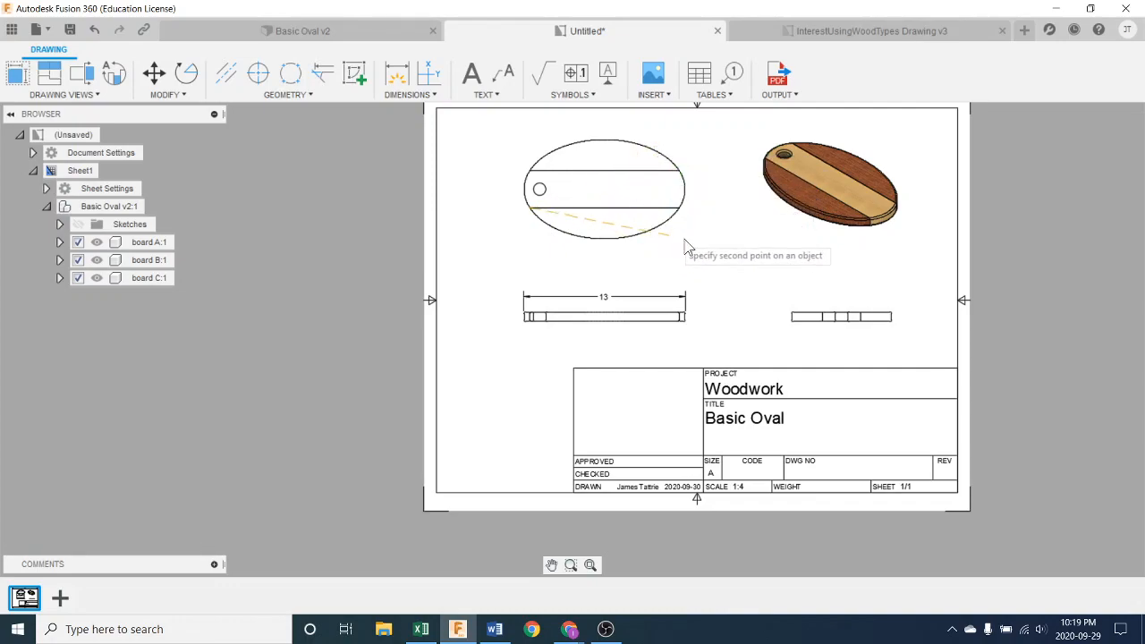
key(Escape)
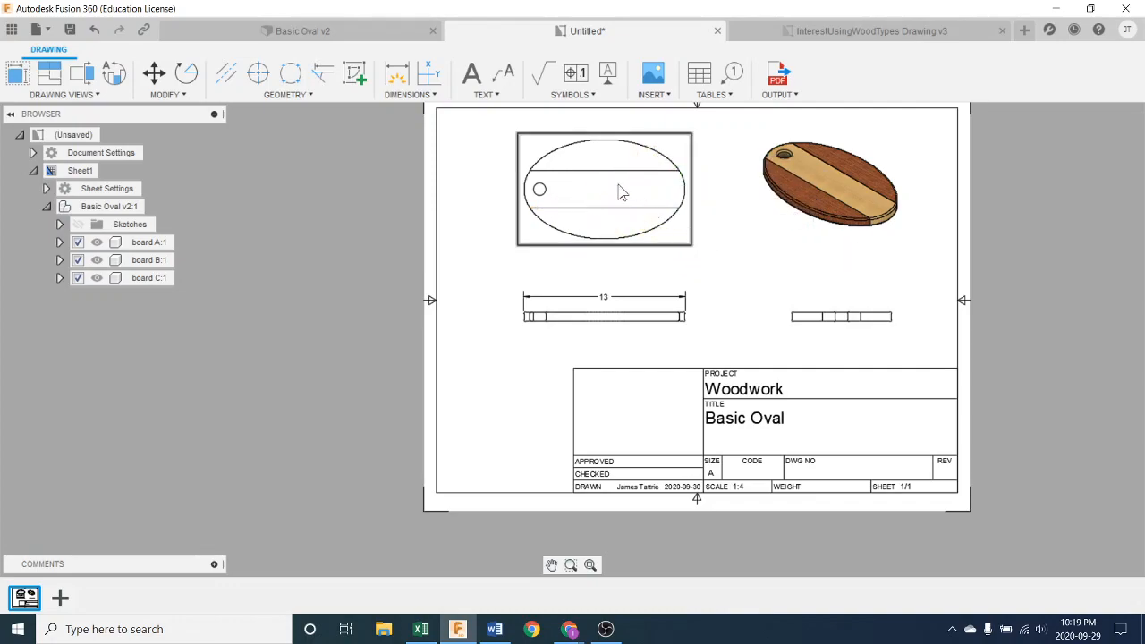
- Add a linear dimension across the full width of the board's side view, placed just above that view
click(411, 95)
click(433, 146)
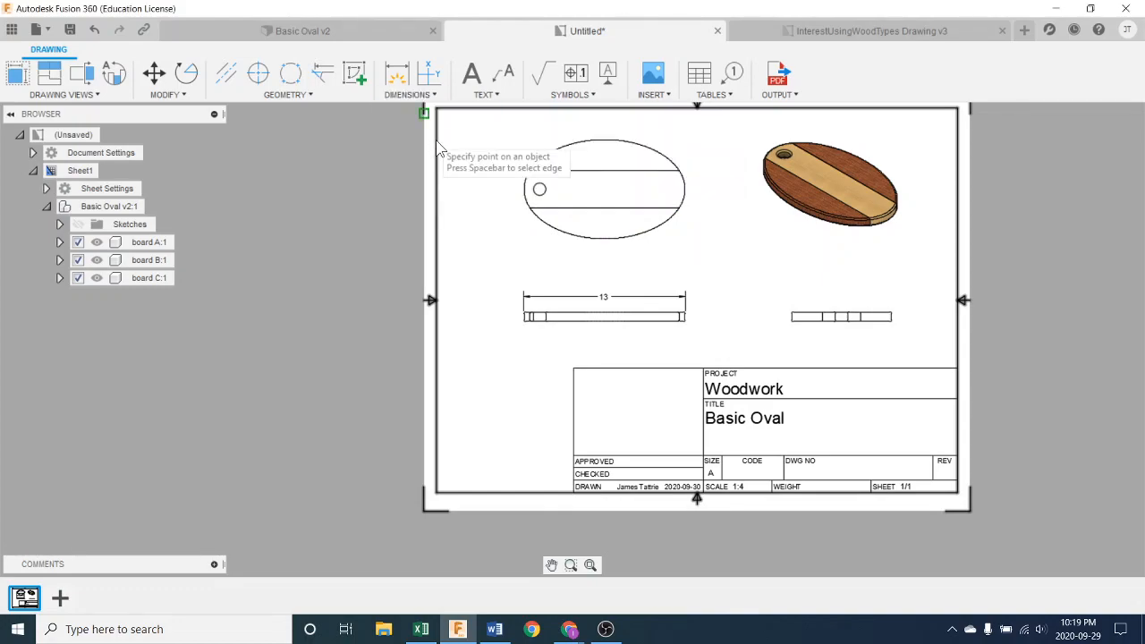
scroll(797, 314, up, 4)
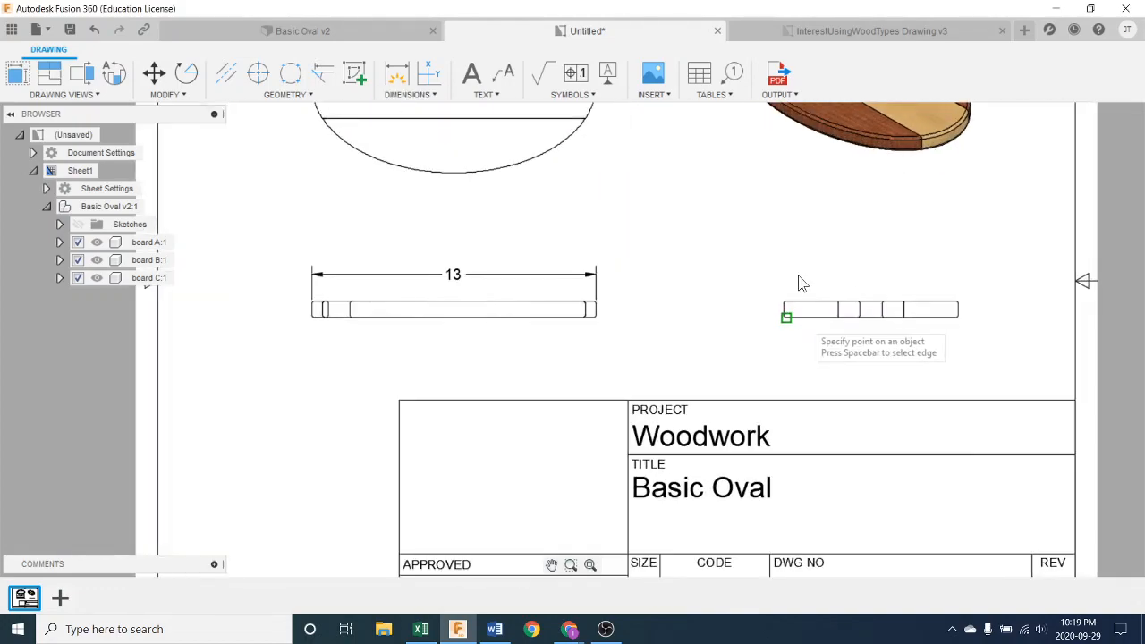
scroll(786, 311, down, 5)
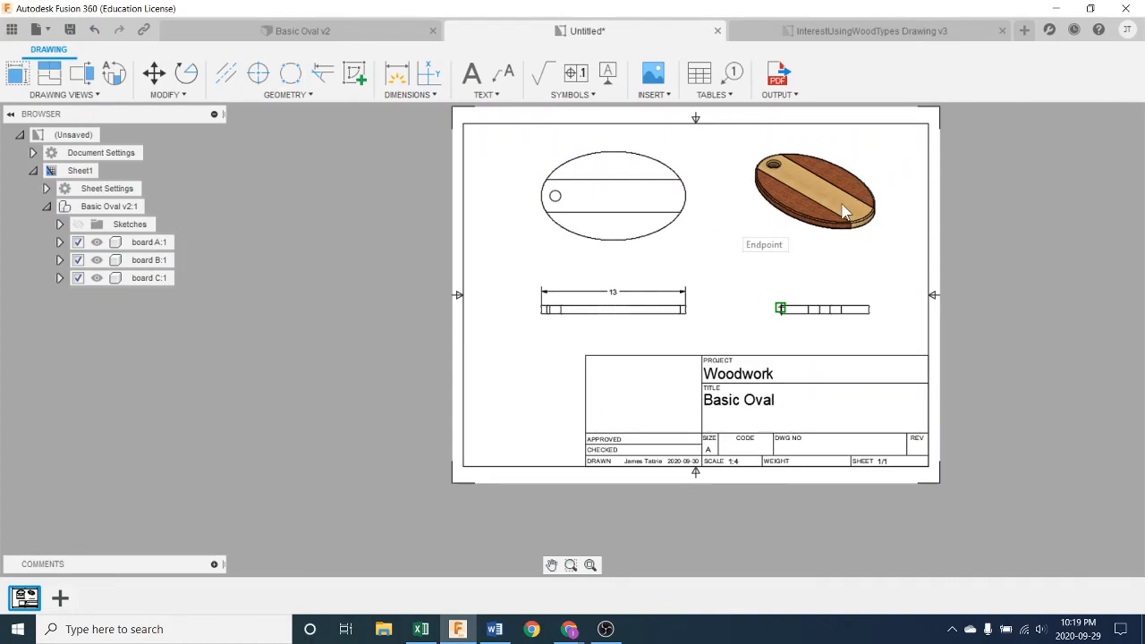
scroll(800, 300, up, 4)
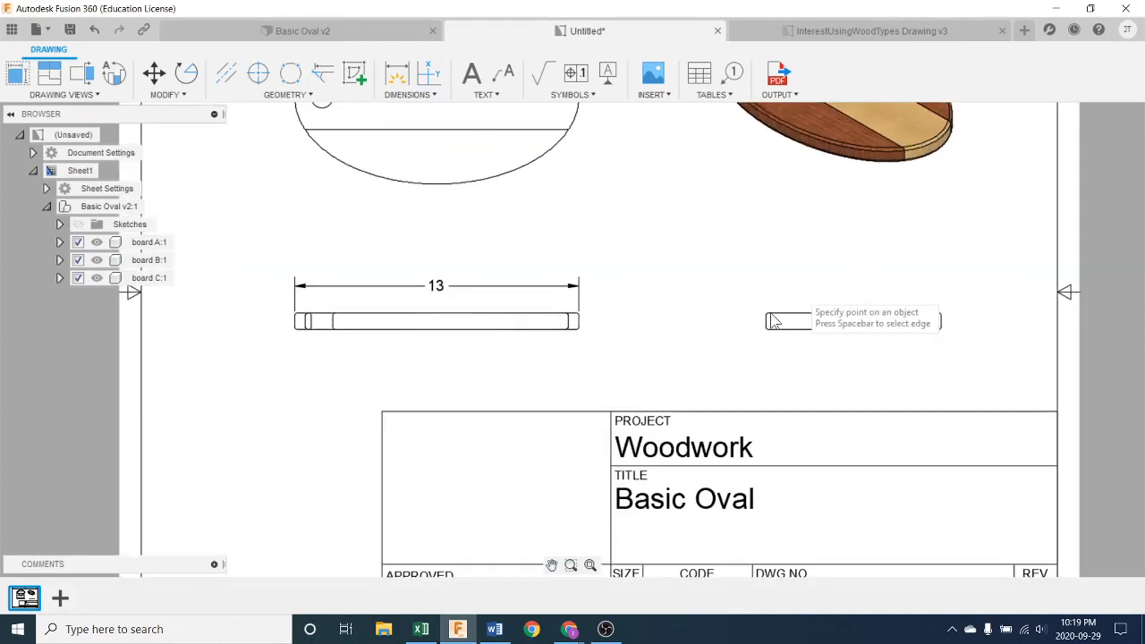
scroll(771, 324, up, 4)
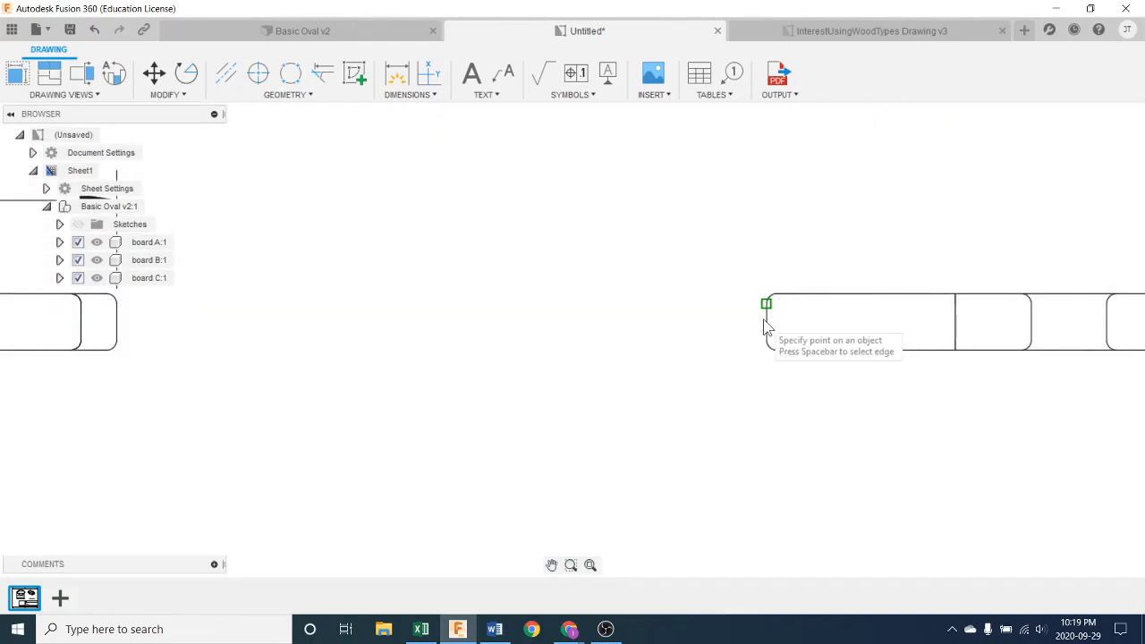
click(766, 310)
scroll(810, 331, down, 2)
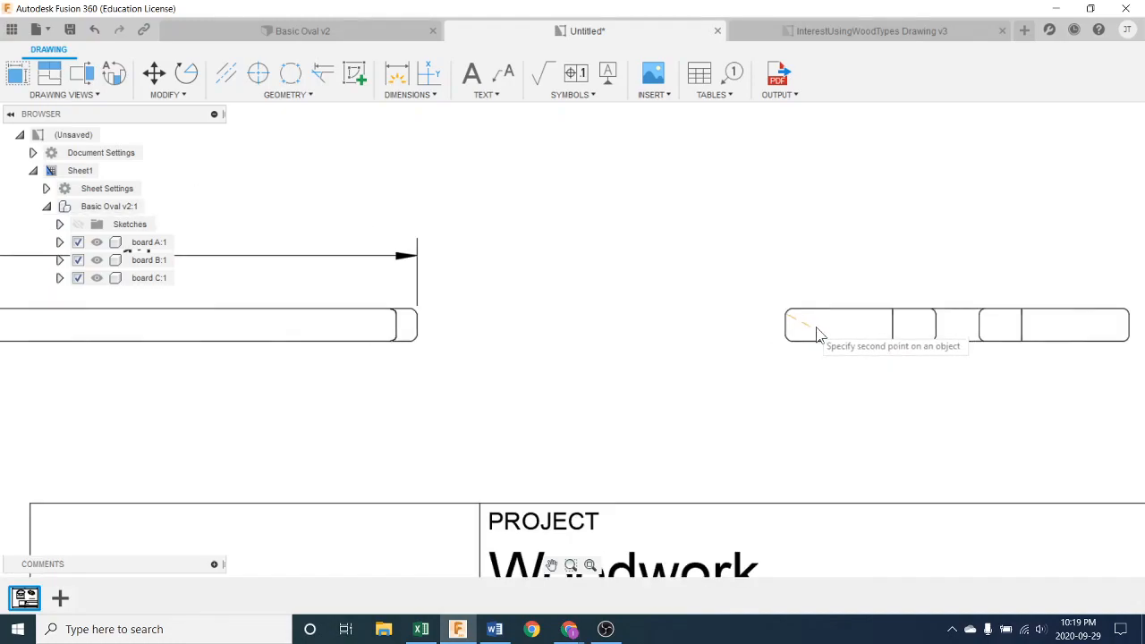
scroll(814, 334, down, 2)
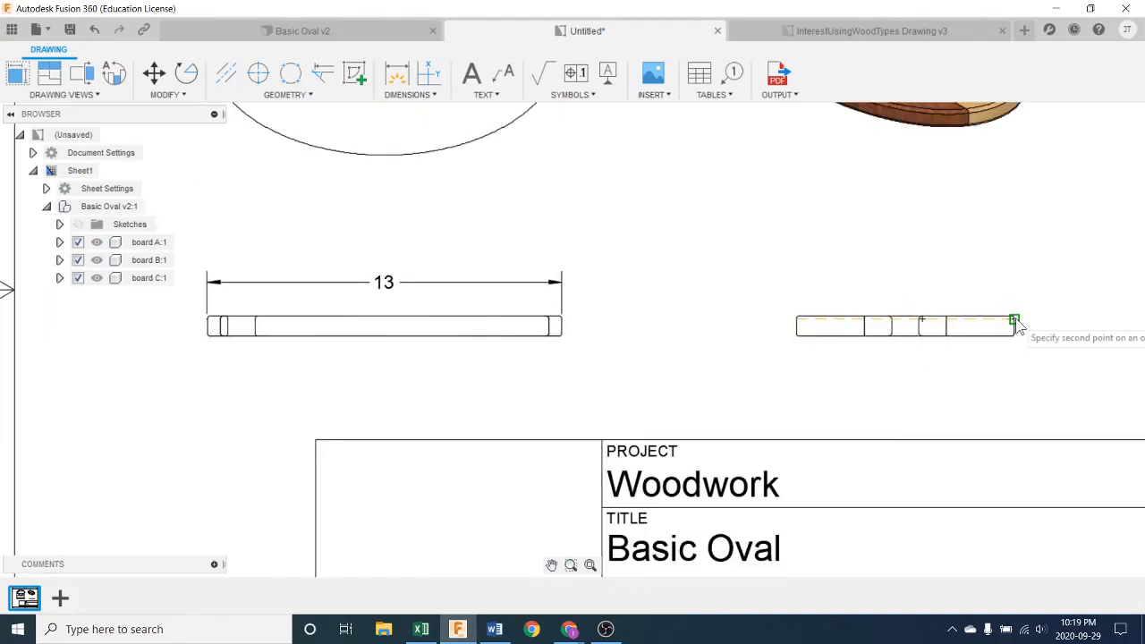
click(1015, 318)
click(972, 283)
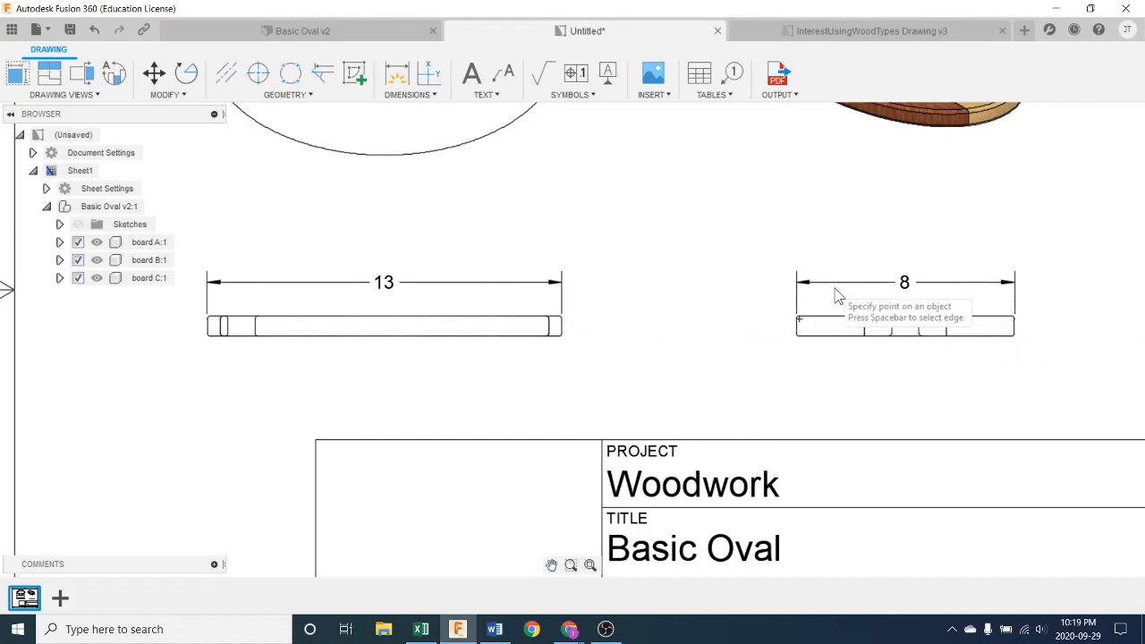
- Examine the overall length and width dimensions above the front and side views, comparing them with the undimensioned oval top view
scroll(877, 291, up, 1)
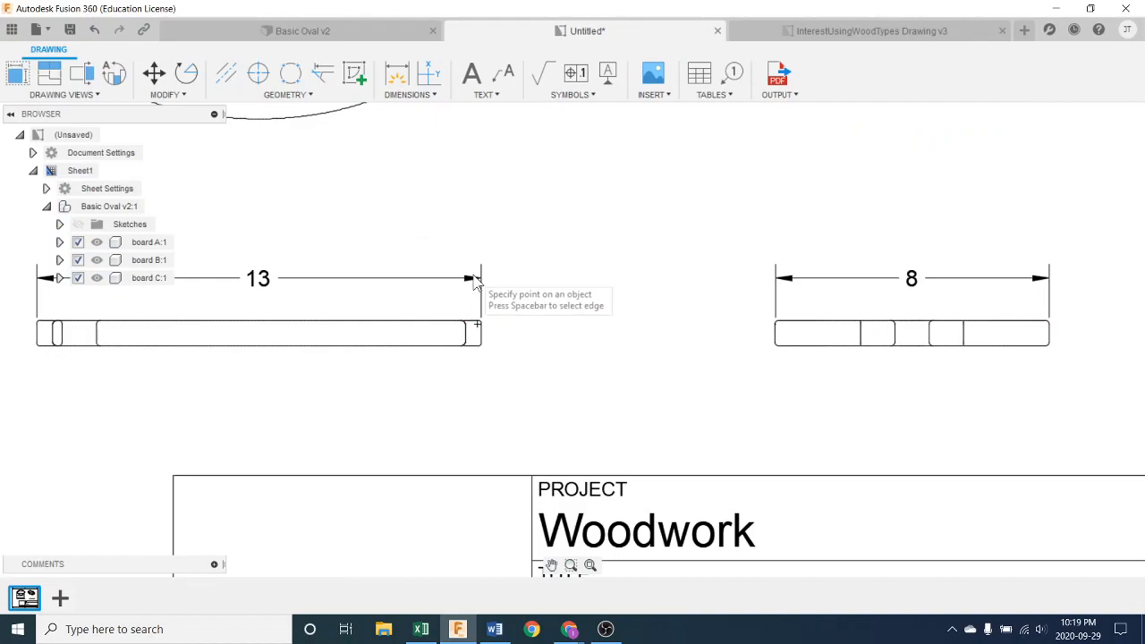
scroll(333, 364, down, 1)
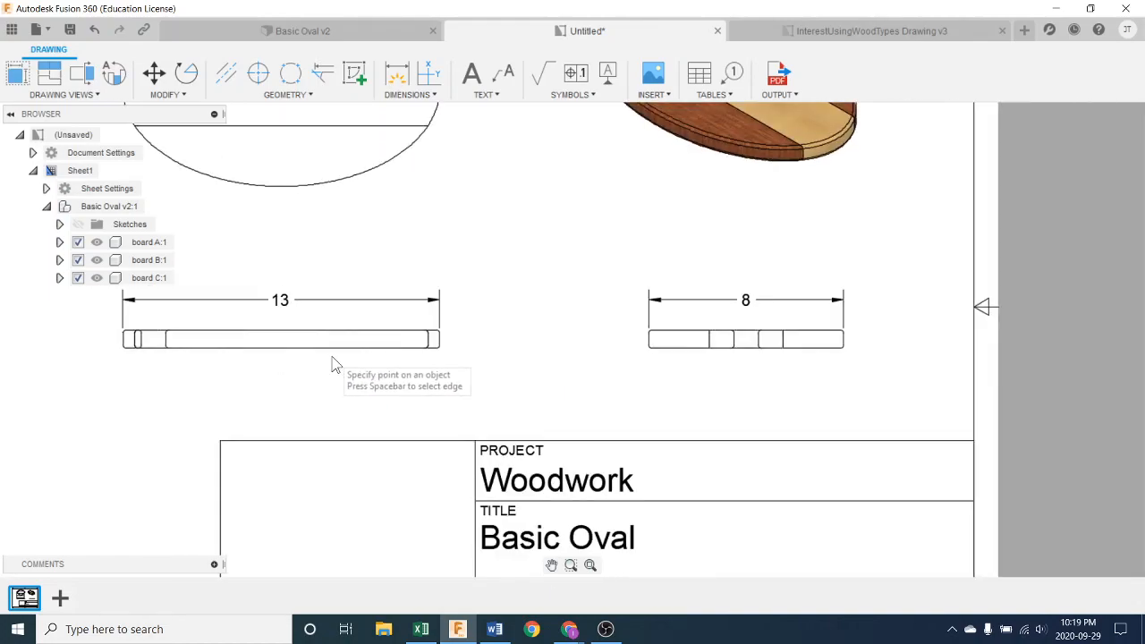
scroll(331, 363, down, 1)
scroll(373, 356, up, 1)
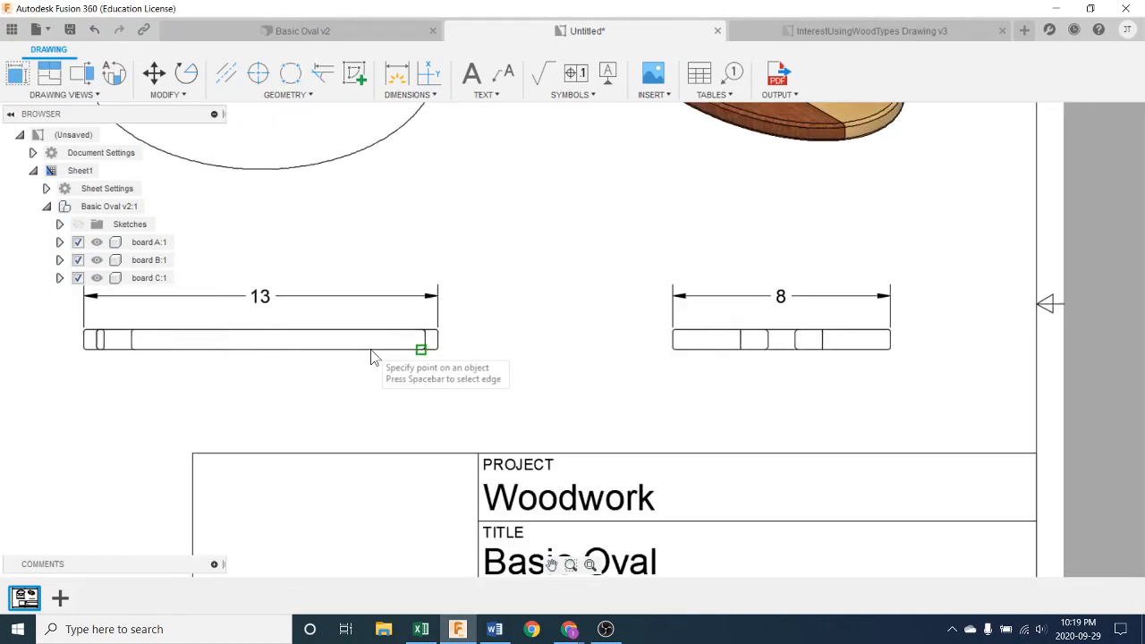
scroll(373, 356, up, 2)
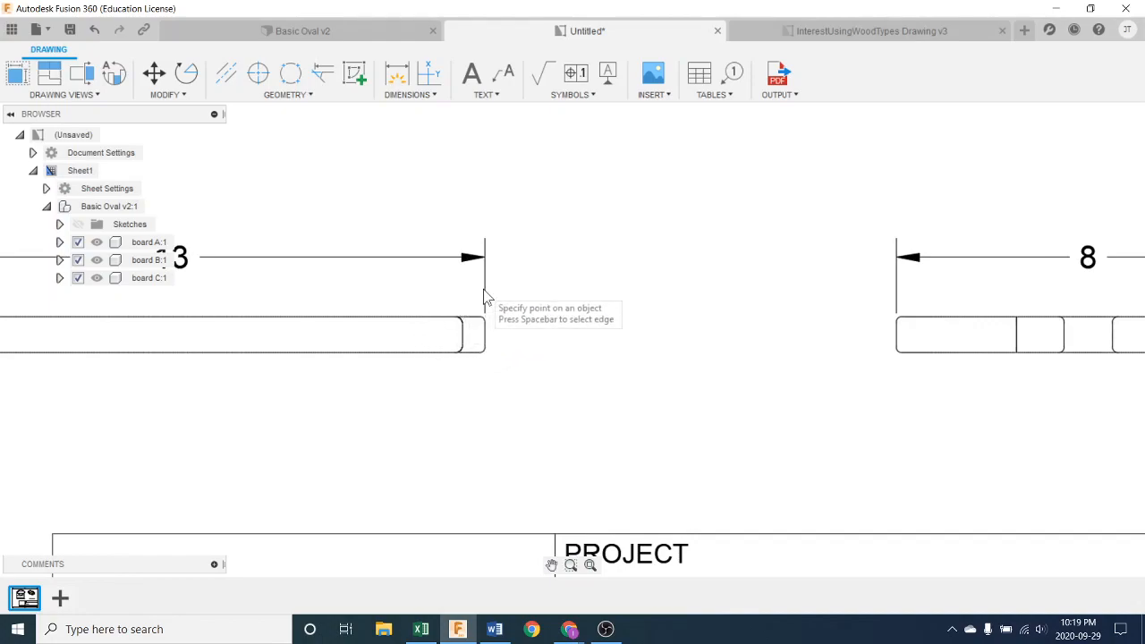
middle_drag(386, 285, 511, 284)
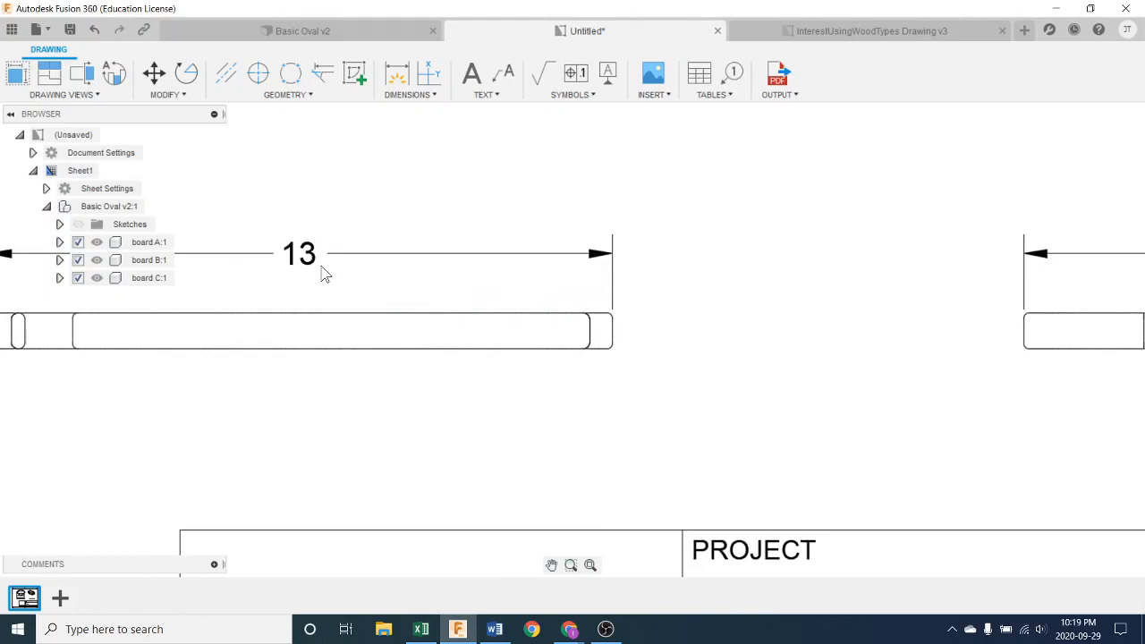
scroll(357, 291, down, 4)
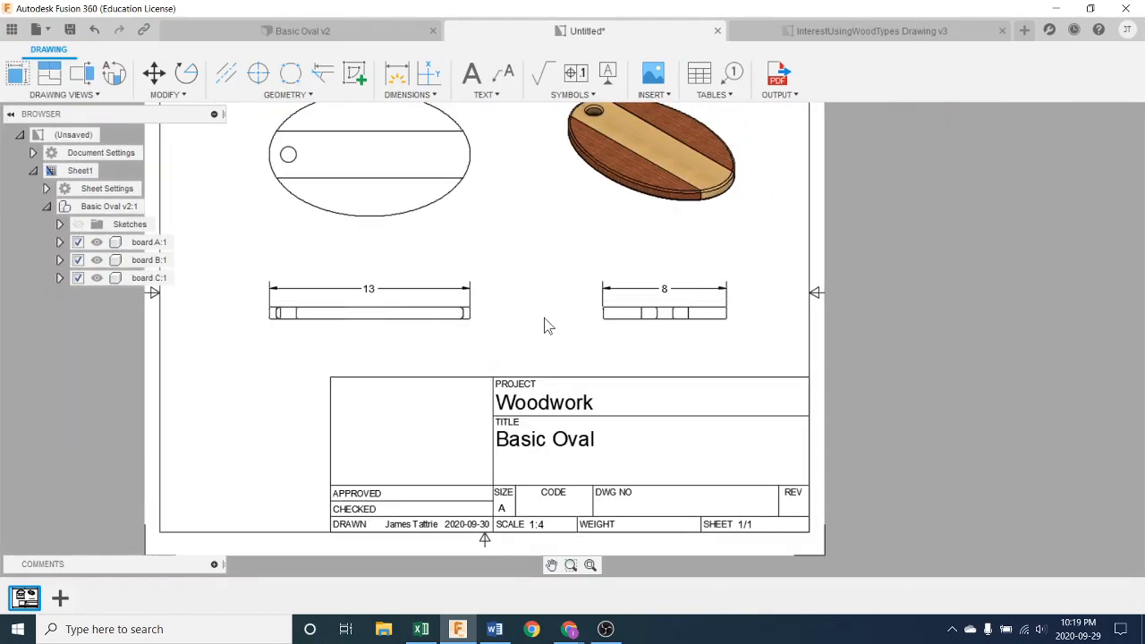
middle_drag(545, 324, 575, 336)
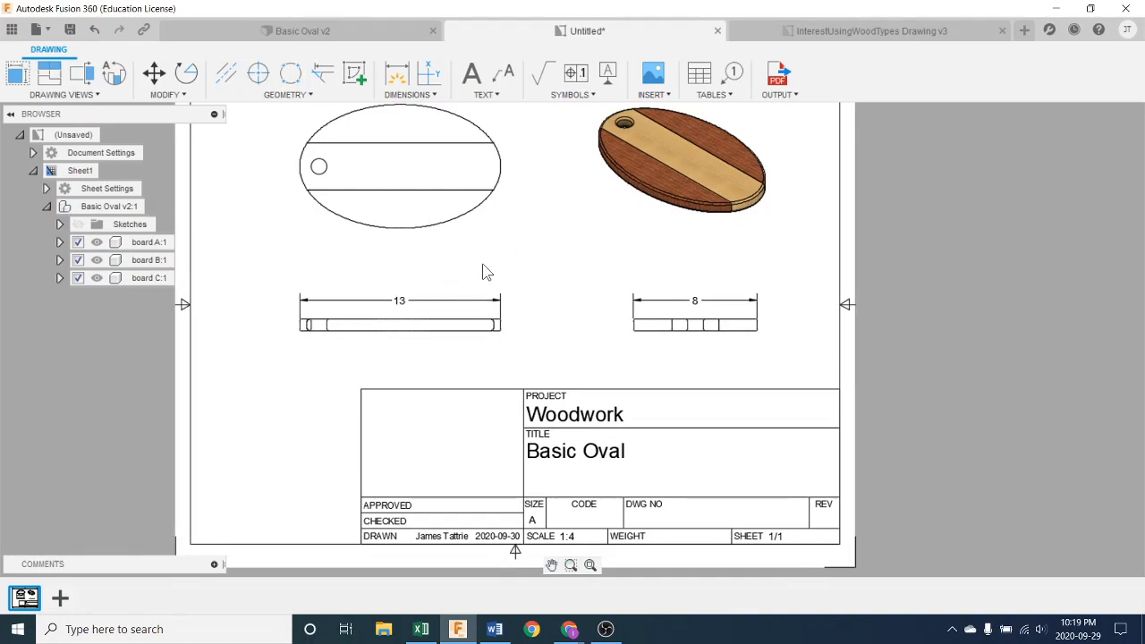
mouse_move(488, 275)
middle_down()
mouse_move(486, 256)
mouse_move(489, 276)
middle_up()
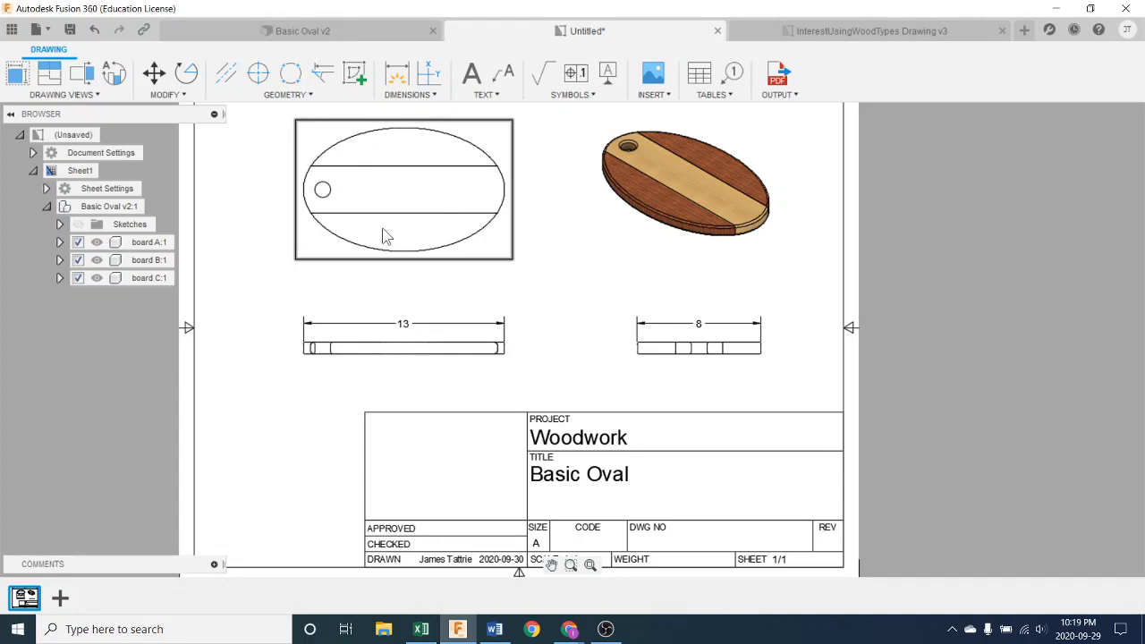
scroll(592, 358, up, 3)
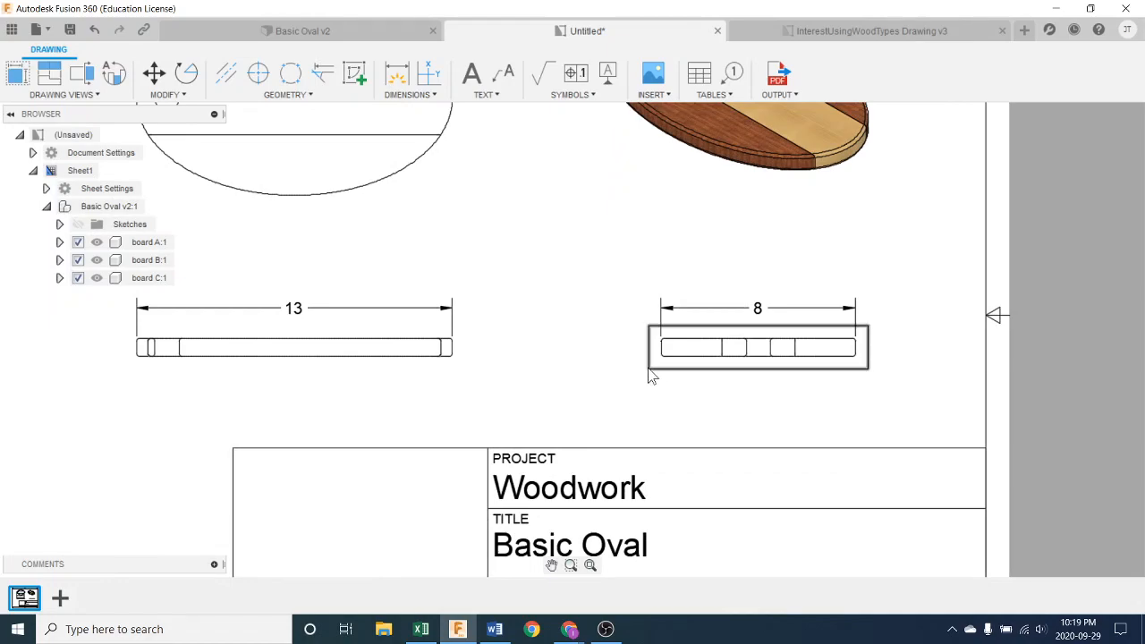
middle_drag(544, 297, 561, 347)
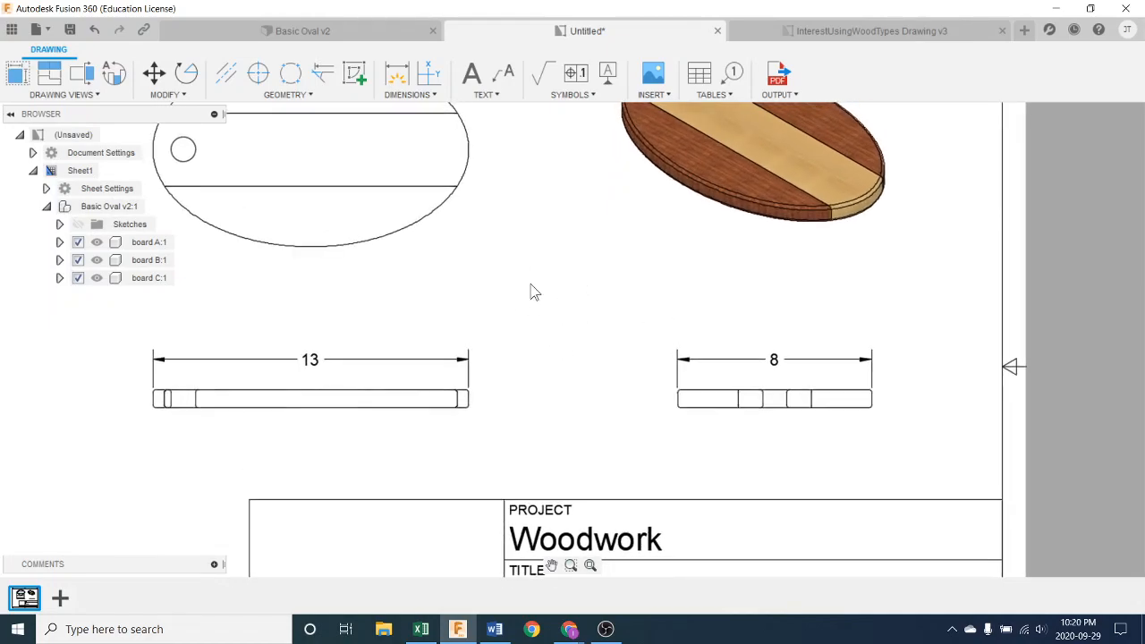
scroll(533, 291, down, 3)
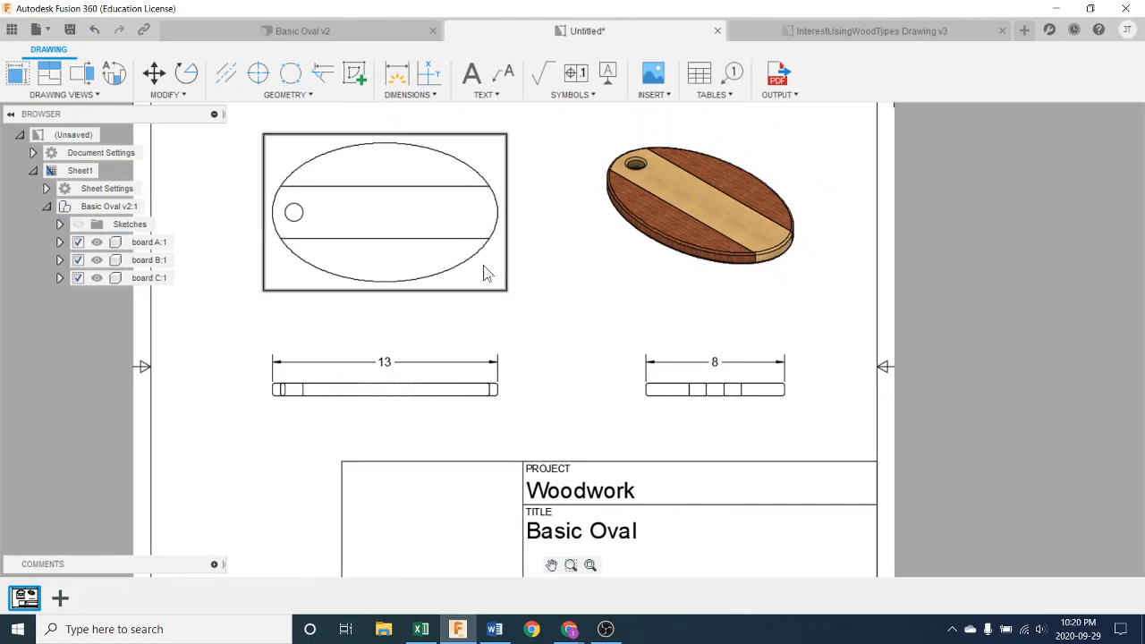
- Add an aligned dimension between the right ends of the two seams in the oval top view, placed just outside the oval's right edge
click(417, 96)
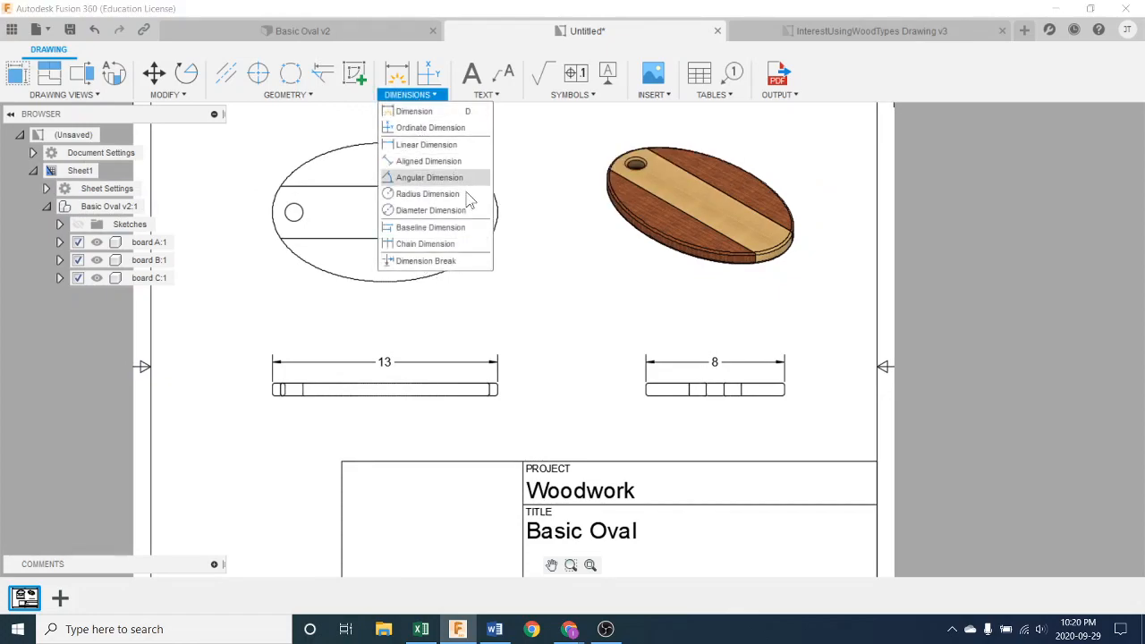
click(434, 161)
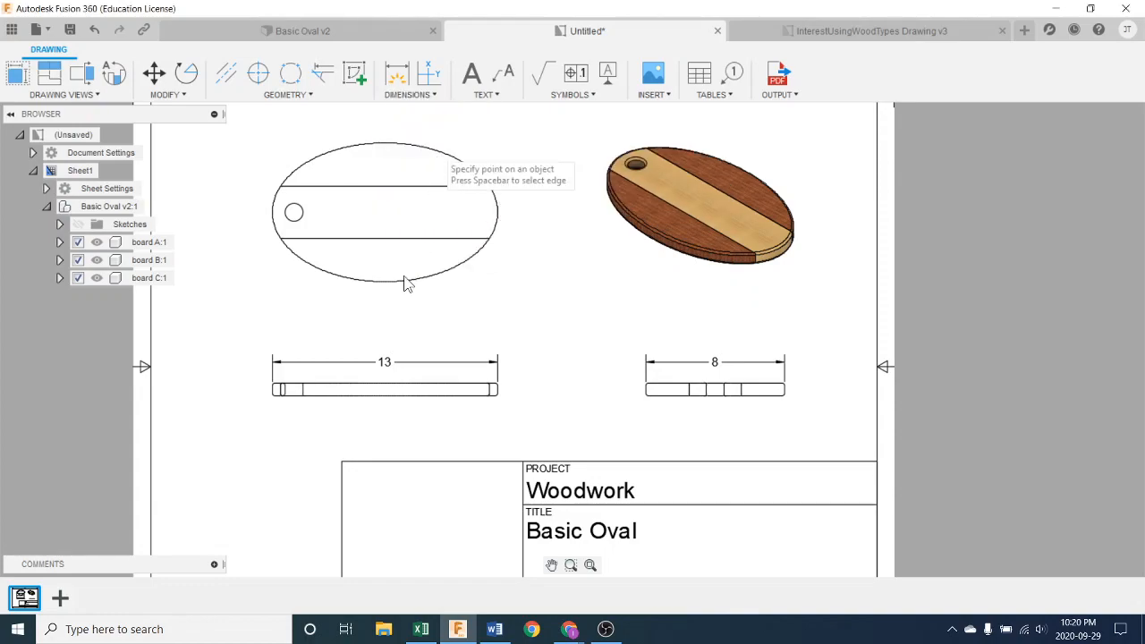
click(488, 238)
click(491, 186)
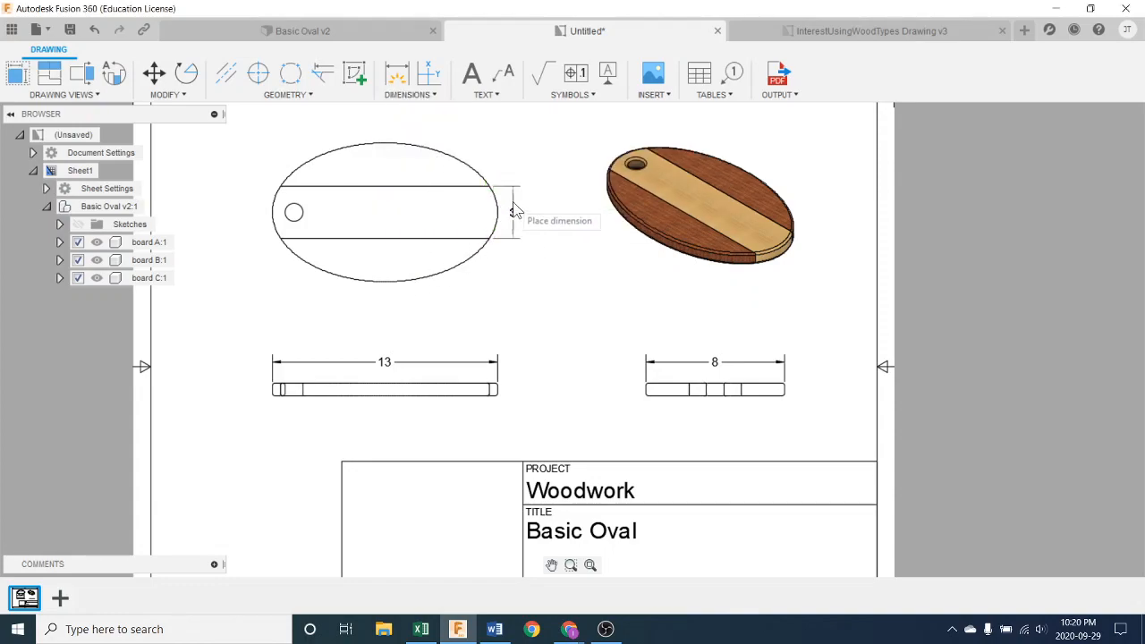
click(517, 211)
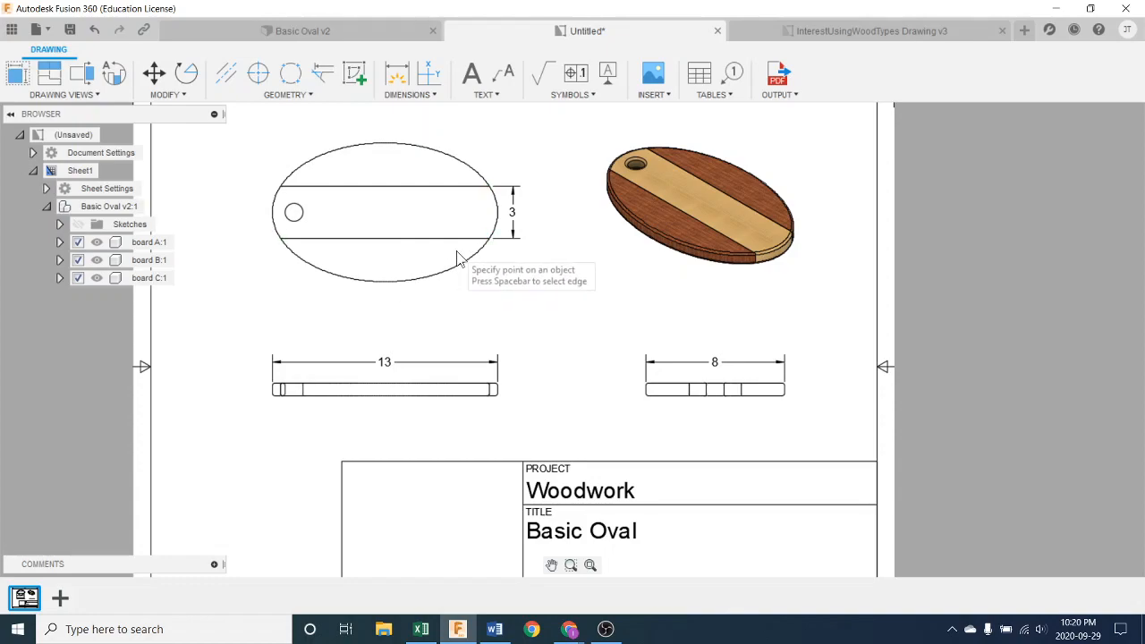
click(485, 239)
click(280, 239)
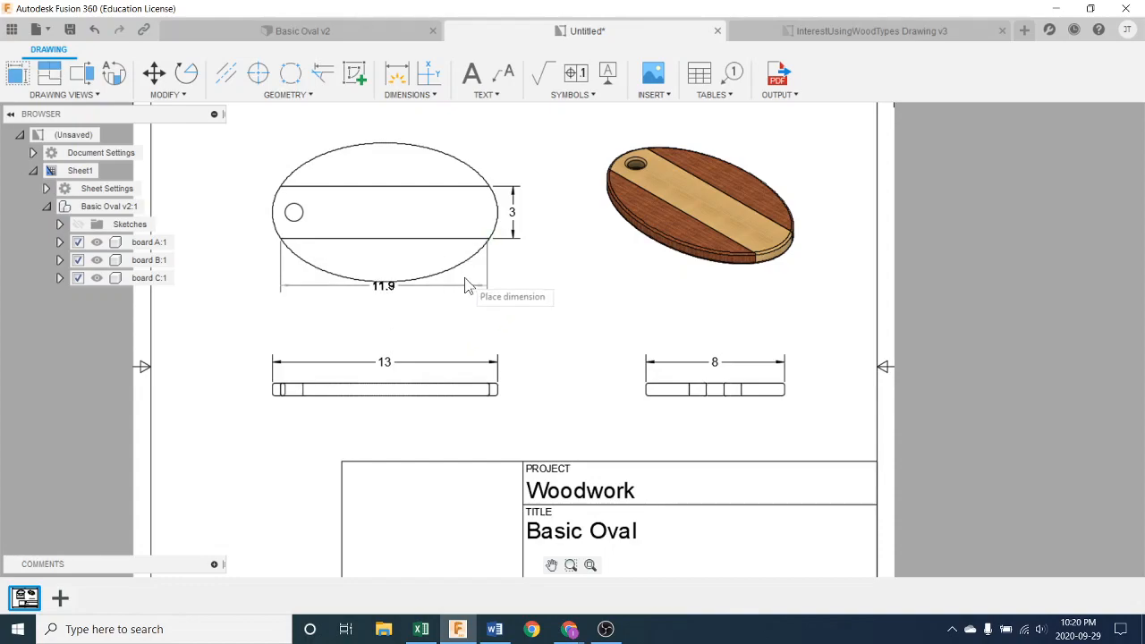
key(Escape)
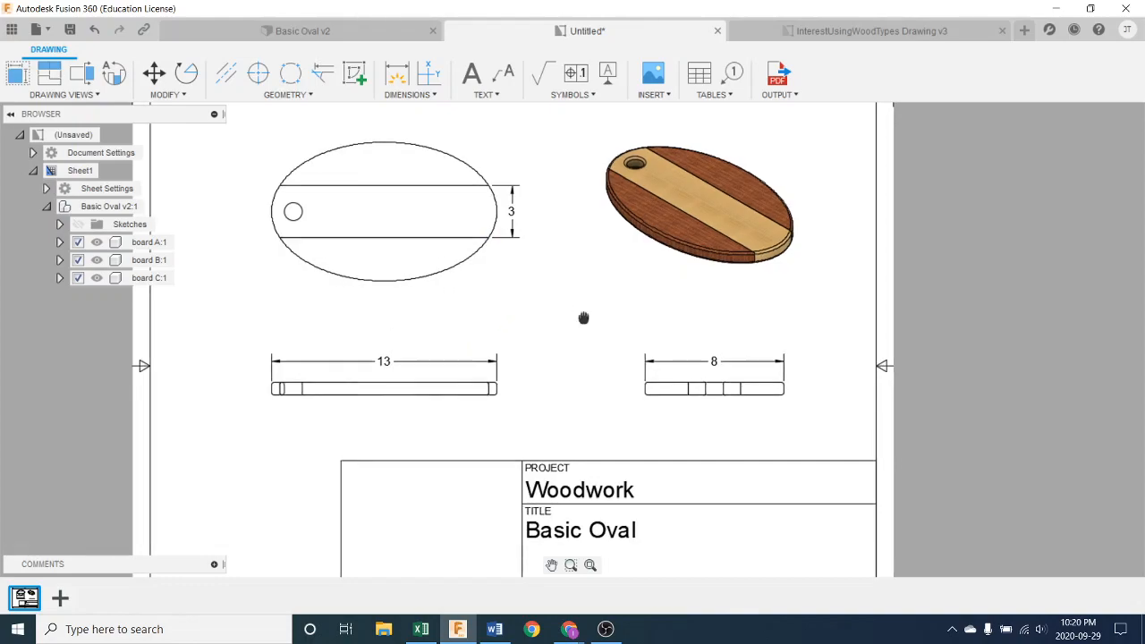
- Add a linear dimension from the side view's left end to the first seam, placed just below that view
scroll(582, 319, up, 3)
scroll(589, 323, up, 1)
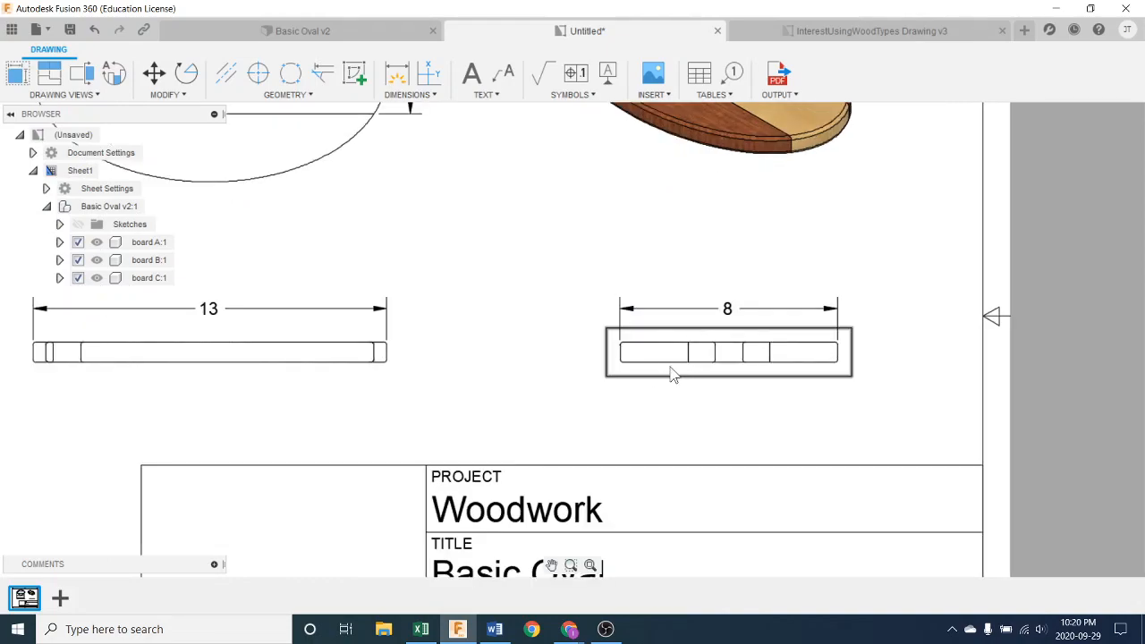
scroll(624, 363, up, 2)
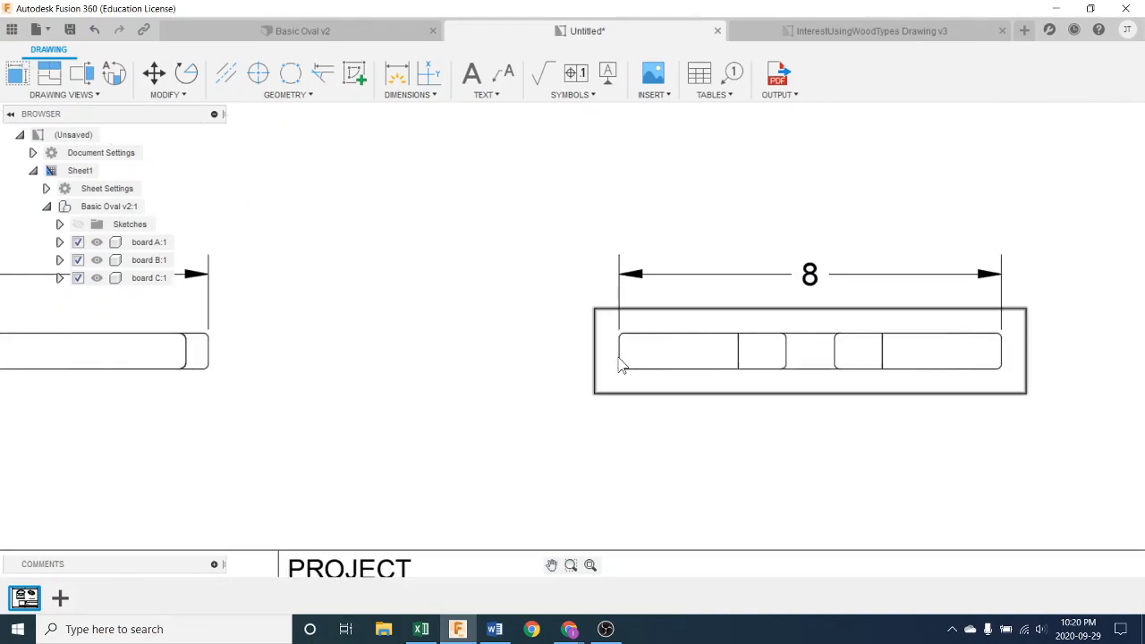
click(410, 95)
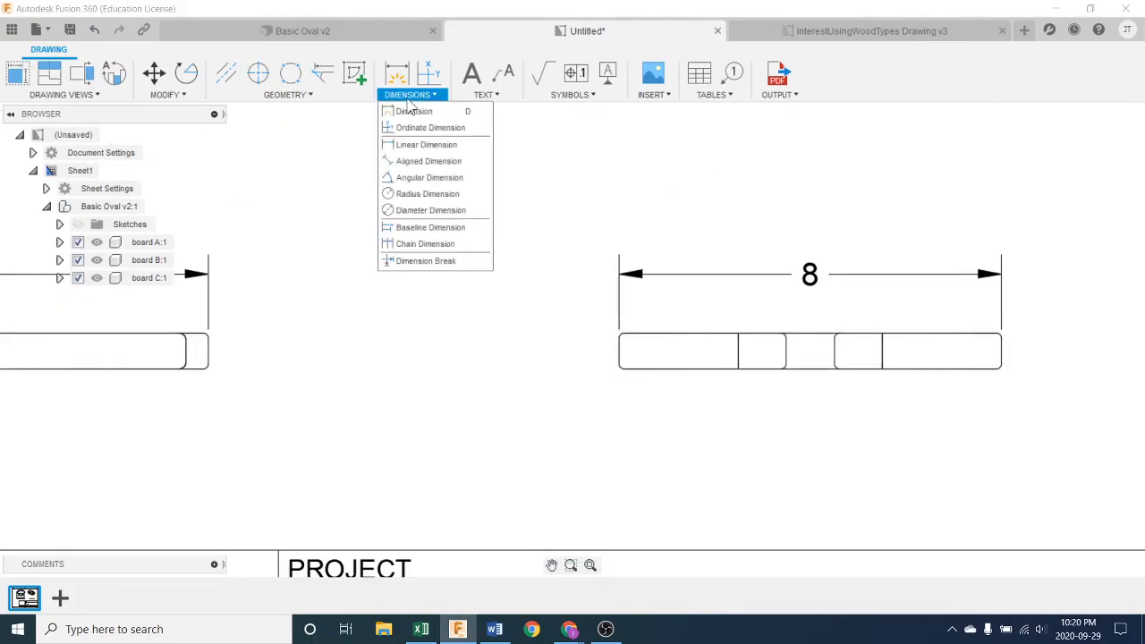
click(416, 144)
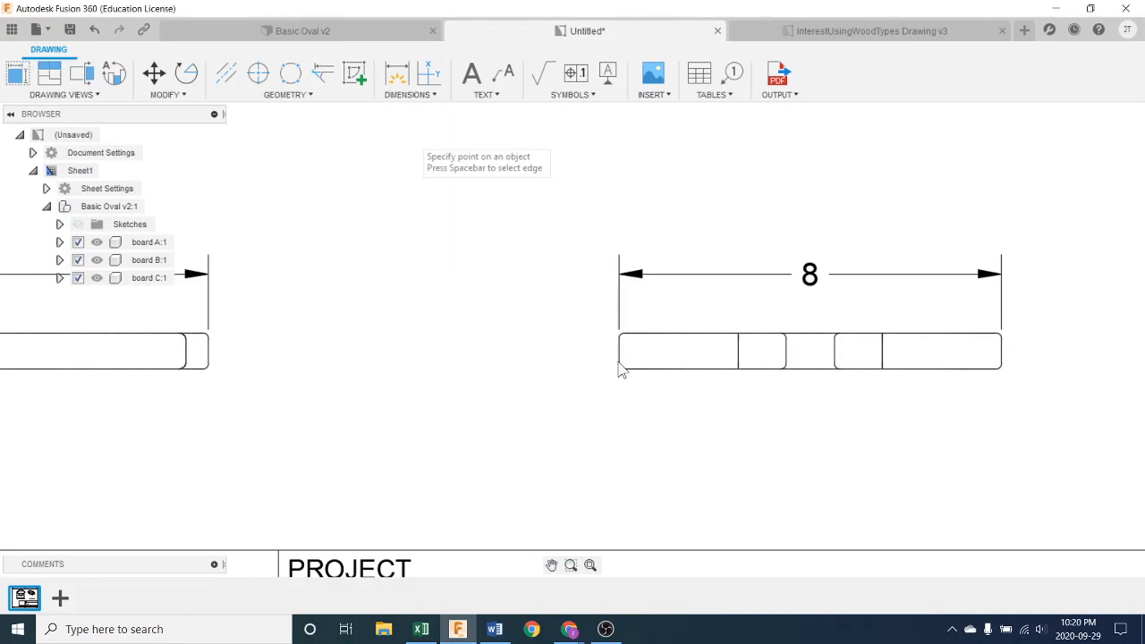
scroll(625, 356, down, 2)
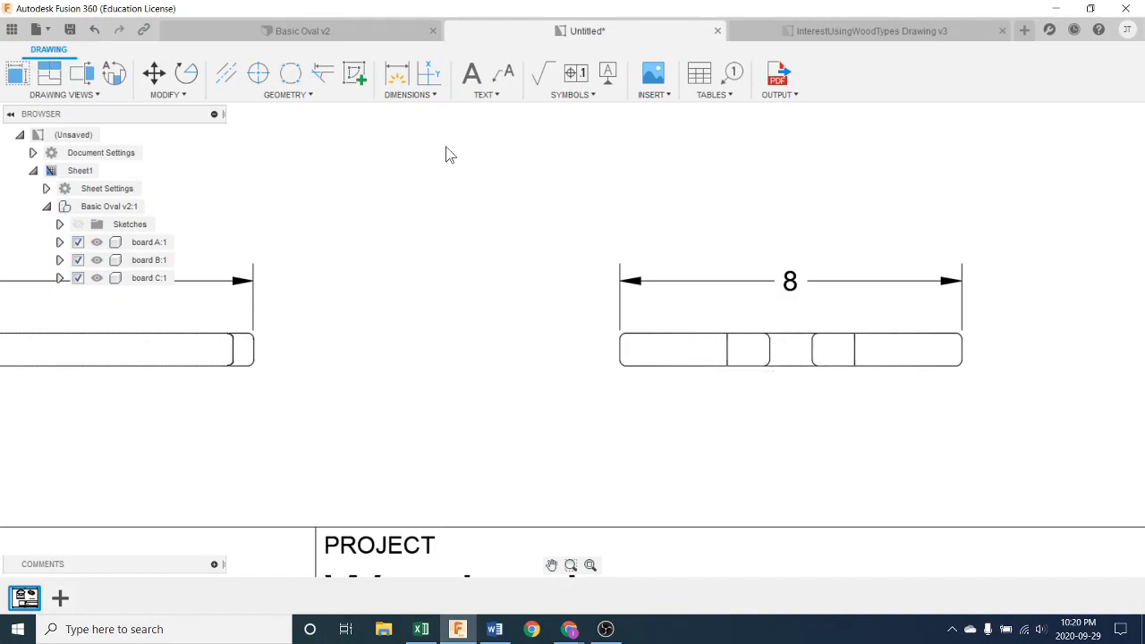
click(405, 95)
click(418, 145)
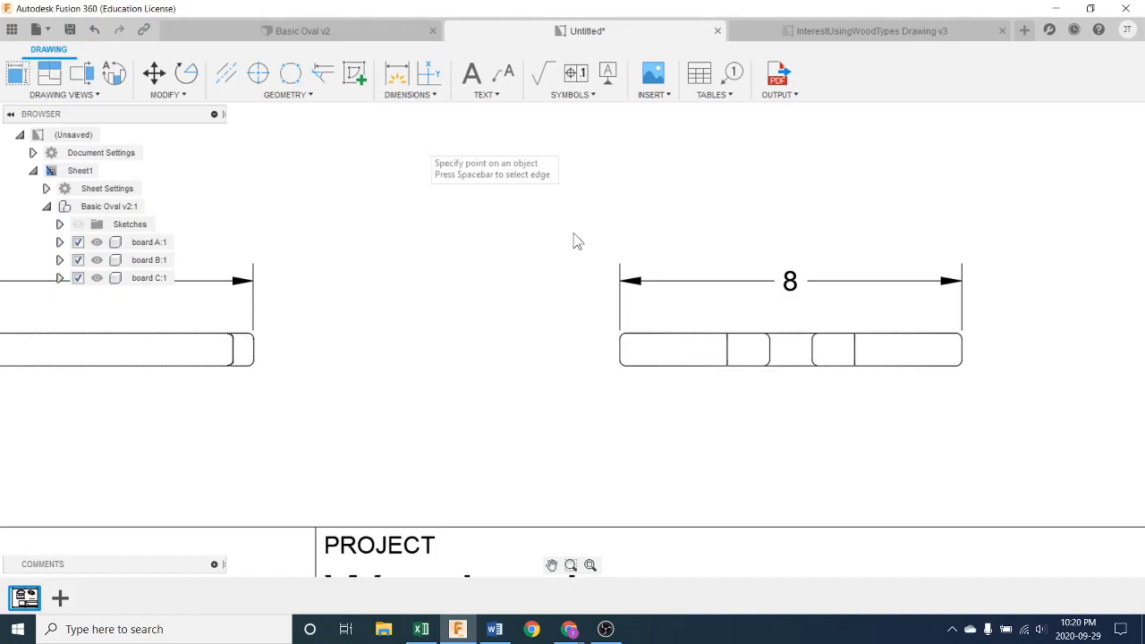
click(621, 365)
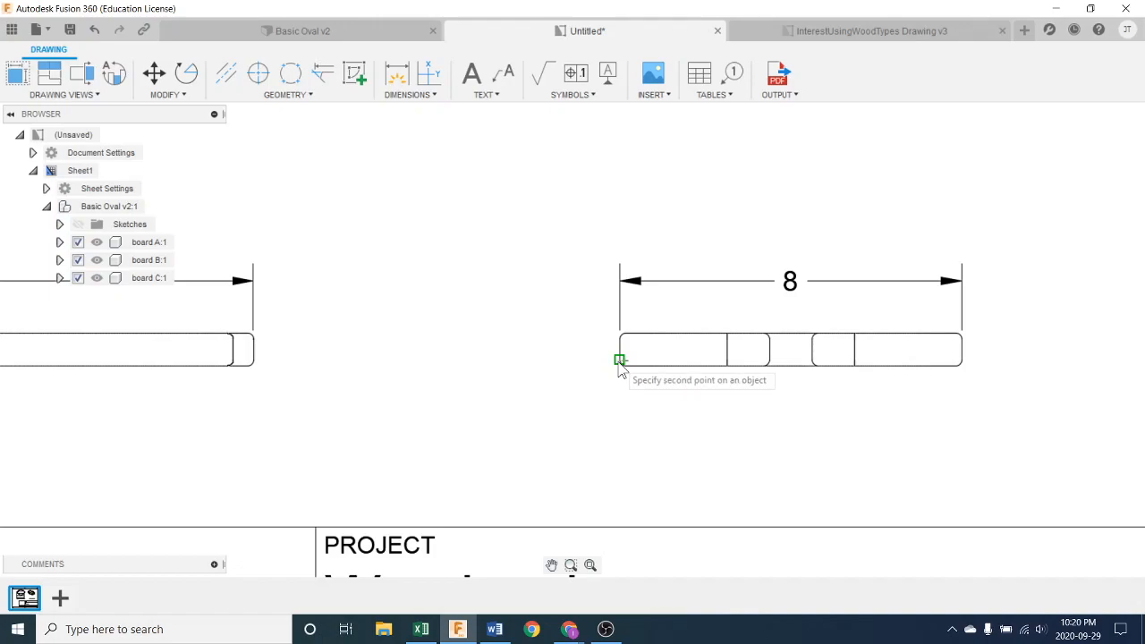
click(724, 370)
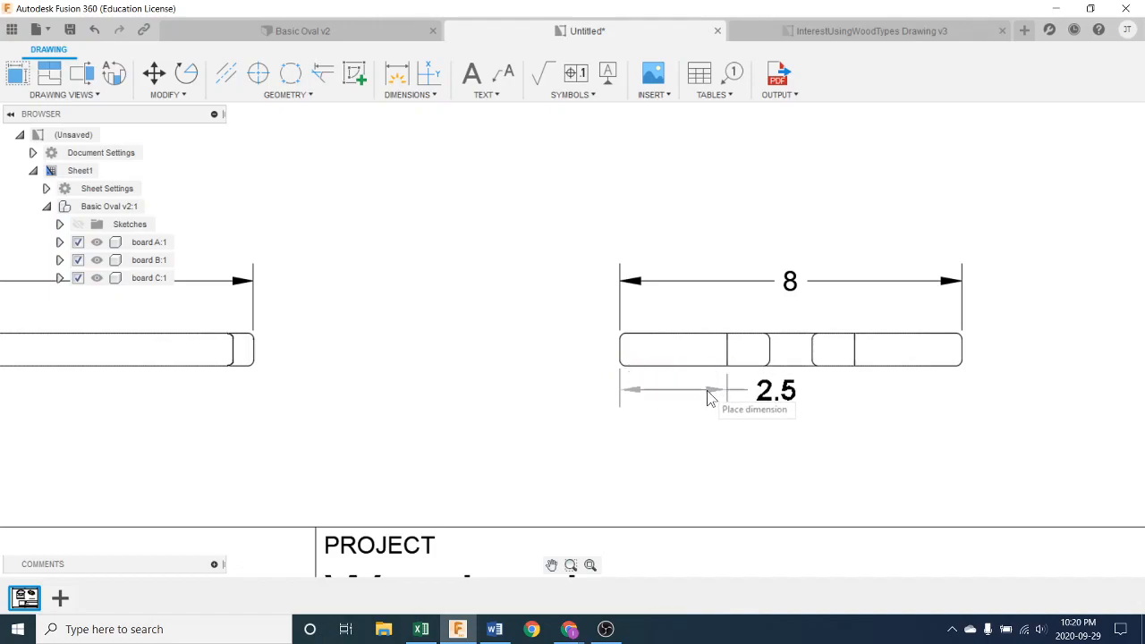
click(704, 404)
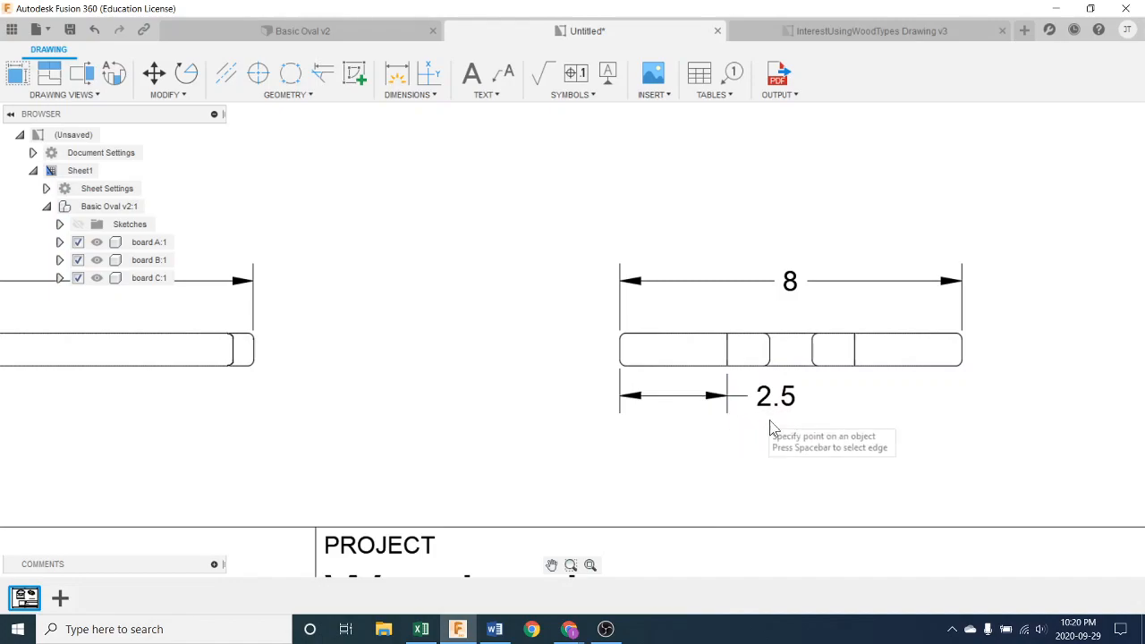
- Add a linear dimension from the side view's second seam to its right end, placed just below that view
click(855, 364)
click(953, 365)
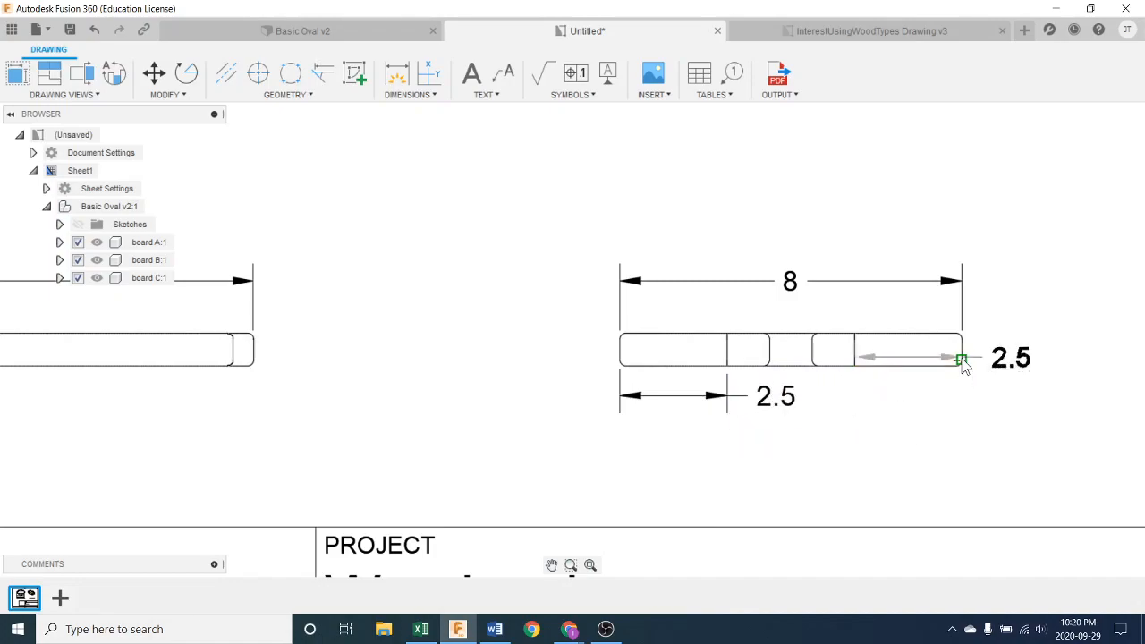
click(935, 399)
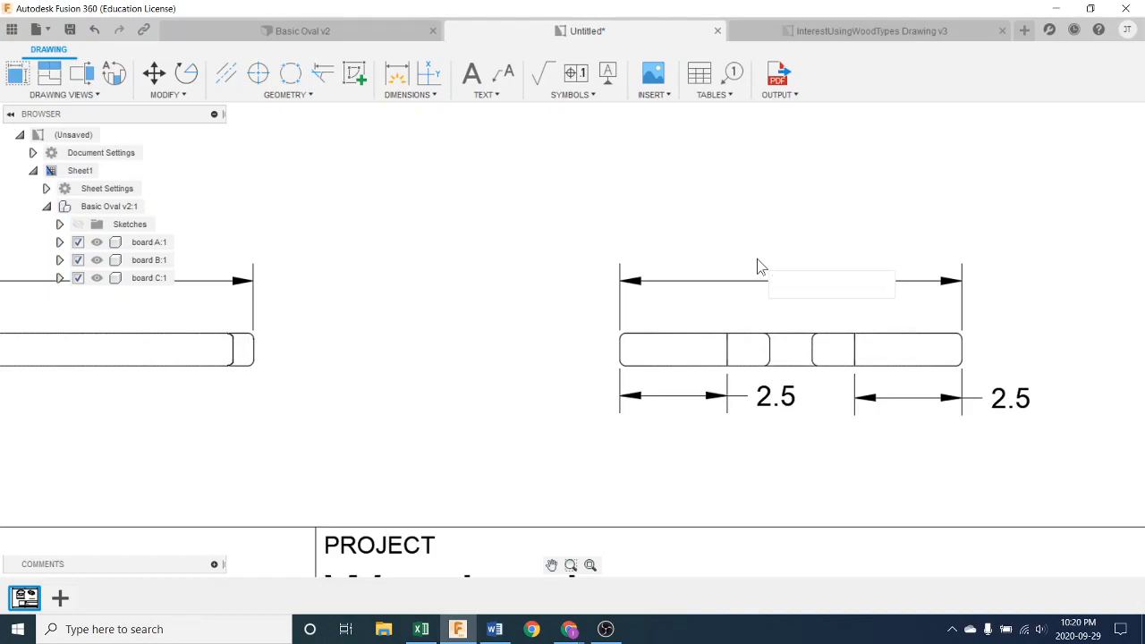
- Move the text of the side view's first strip dimension outside the view's left end, leaving its dimension line in place
scroll(759, 261, down, 3)
scroll(759, 262, down, 5)
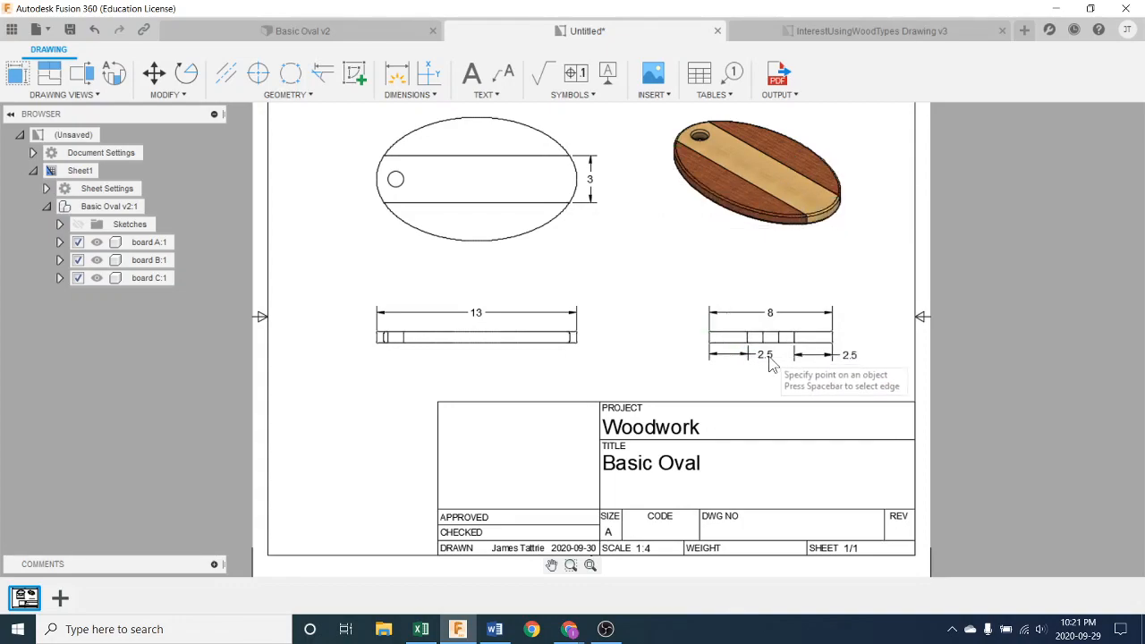
scroll(771, 364, up, 3)
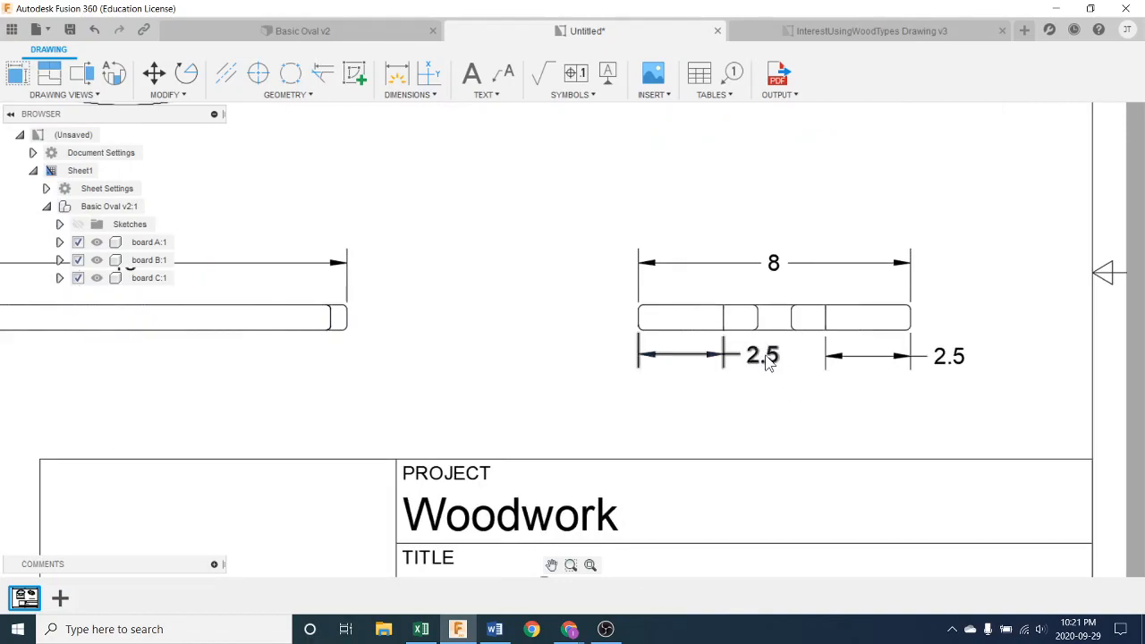
click(763, 355)
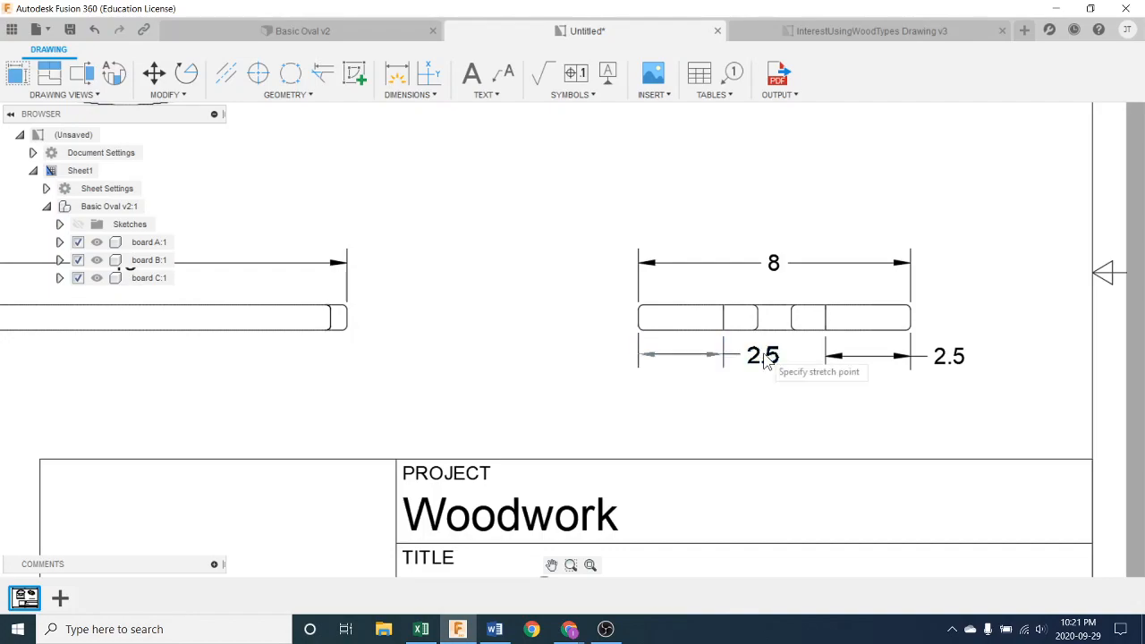
click(599, 355)
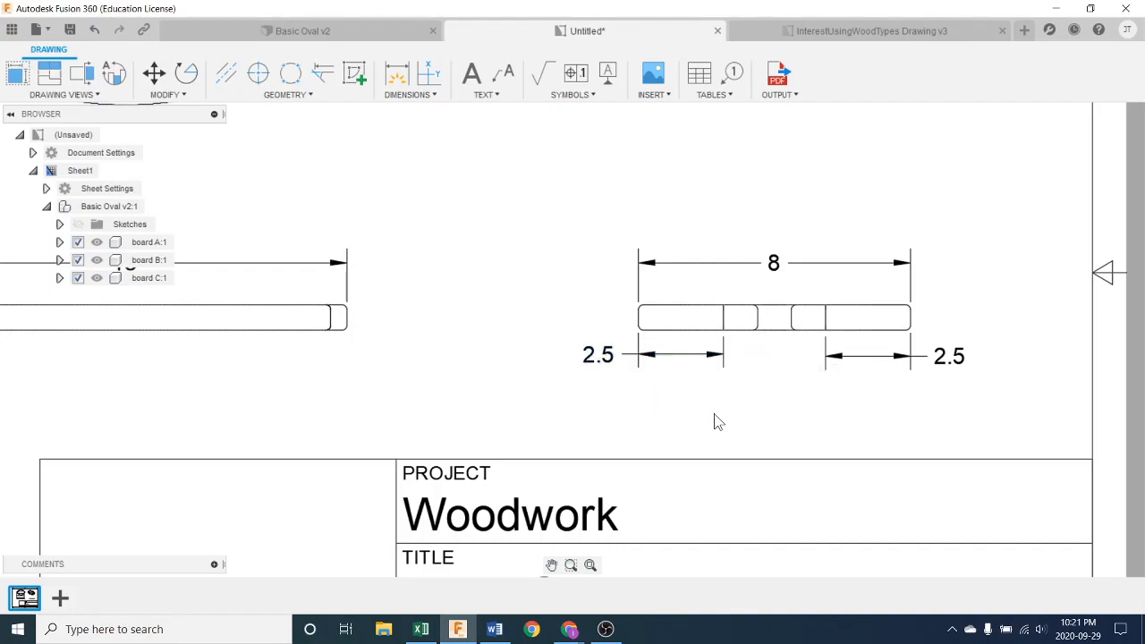
- Add a linear dimension between the side view's two seams, aligned with the outer strip dimensions below that view
click(412, 95)
click(414, 145)
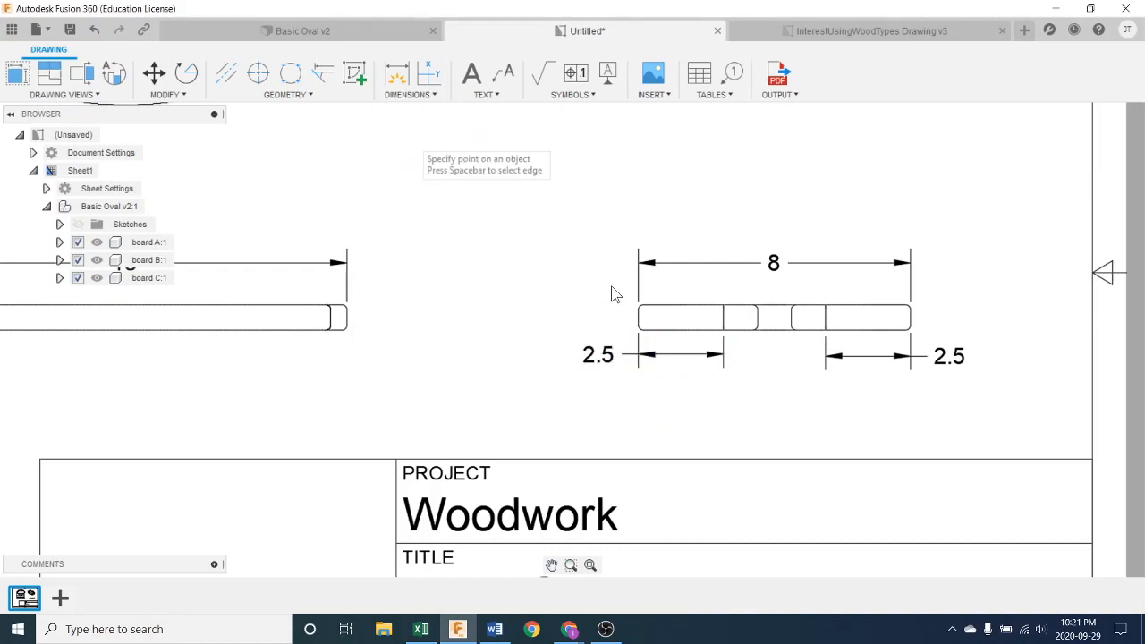
click(724, 329)
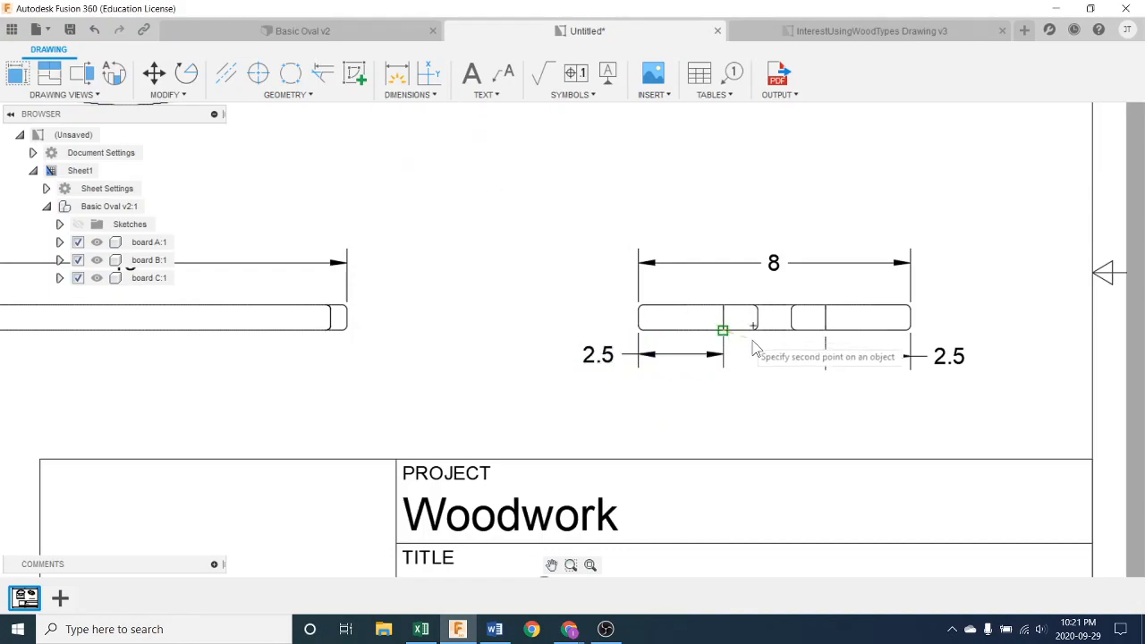
click(824, 332)
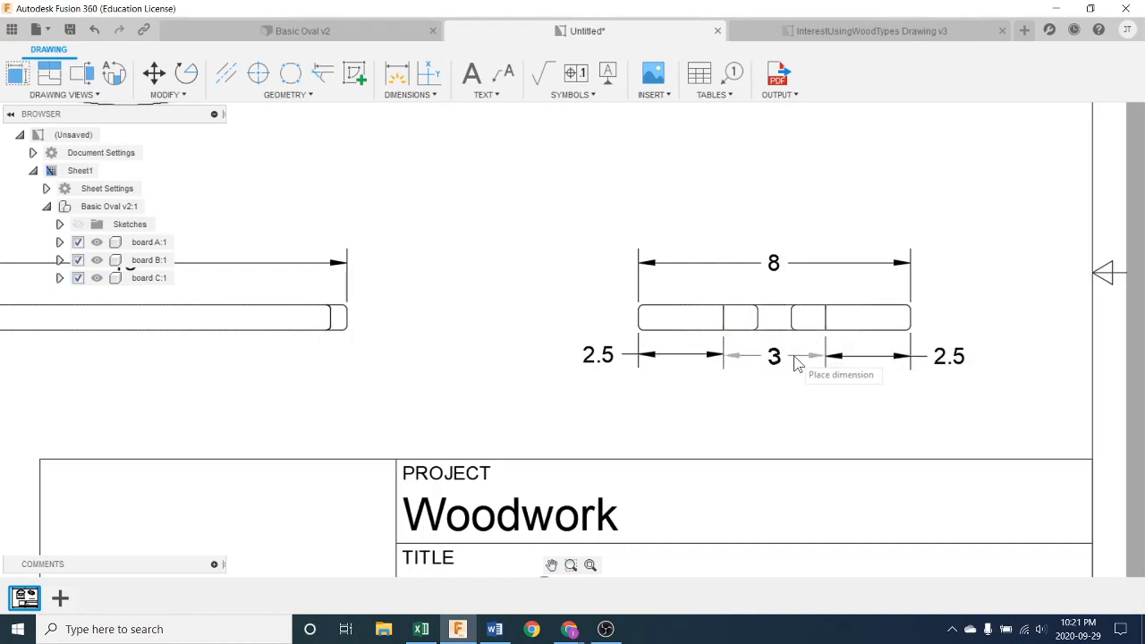
click(796, 359)
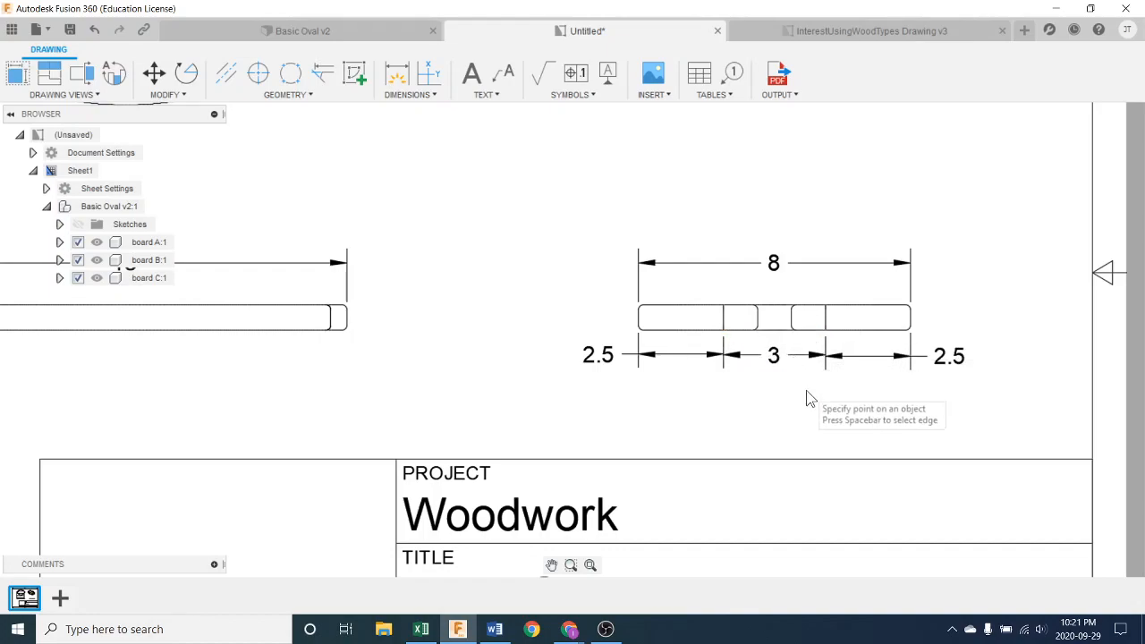
- Delete the middle strip's width dimension beside the oval top view
scroll(803, 405, down, 1)
scroll(802, 401, down, 1)
scroll(795, 397, down, 1)
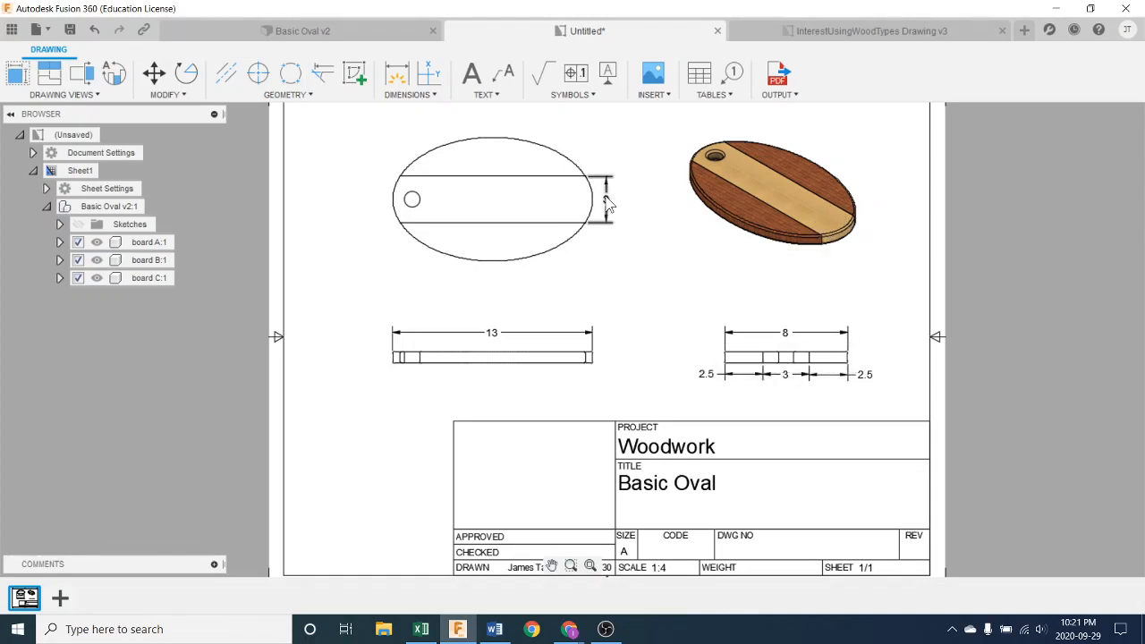
key(Delete)
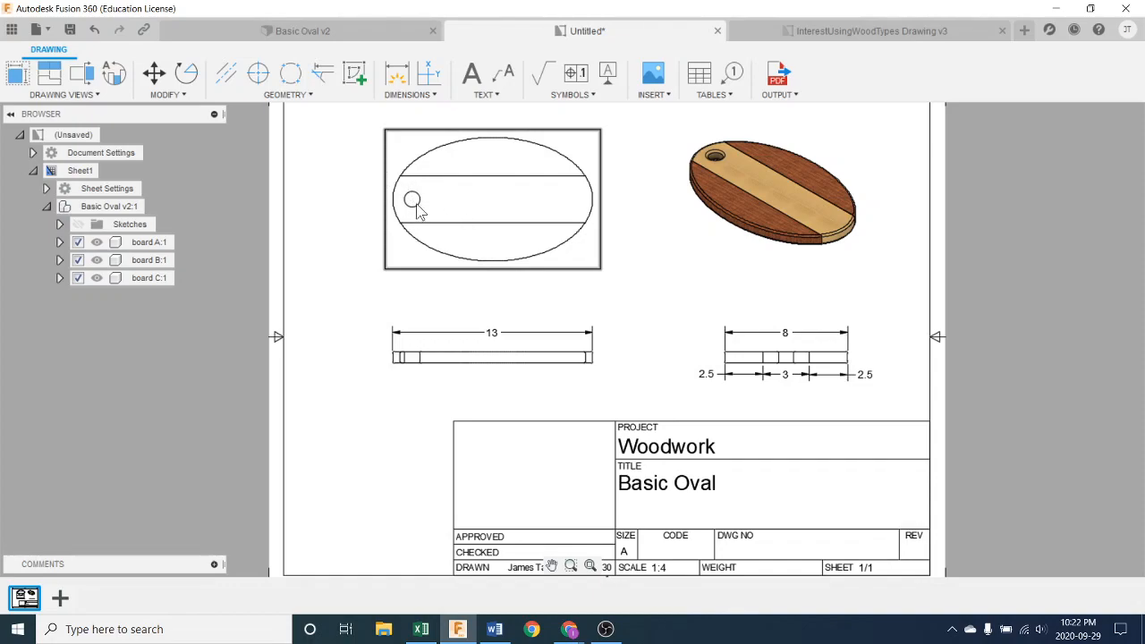
- Add a diameter dimension to the hole in the top view, placed outside the oval's upper-left edge
scroll(414, 204, up, 5)
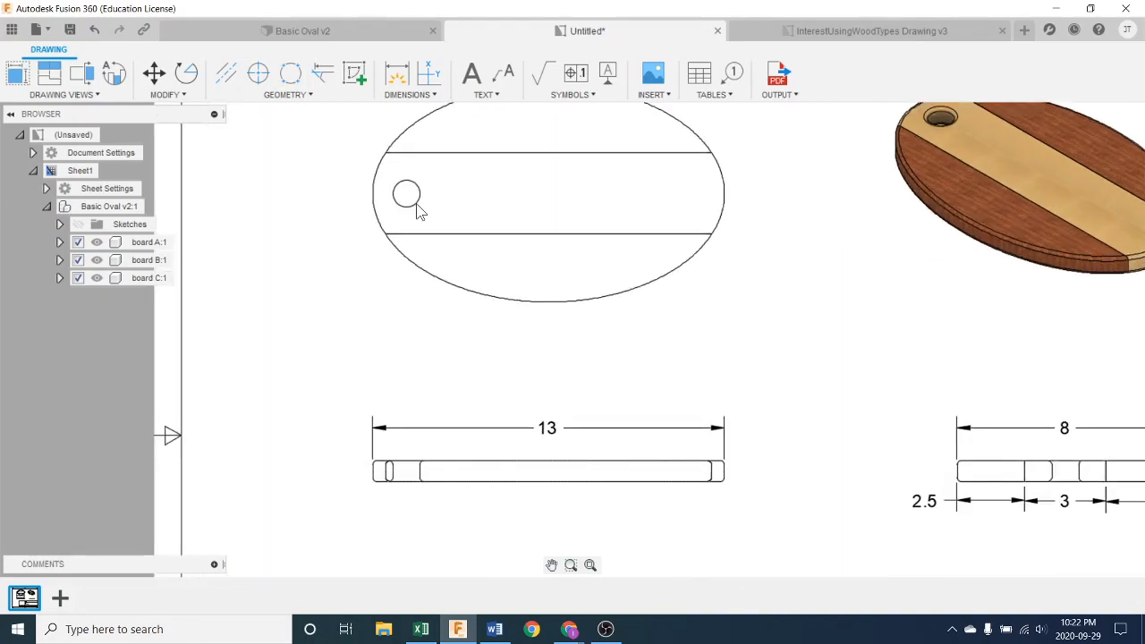
click(417, 98)
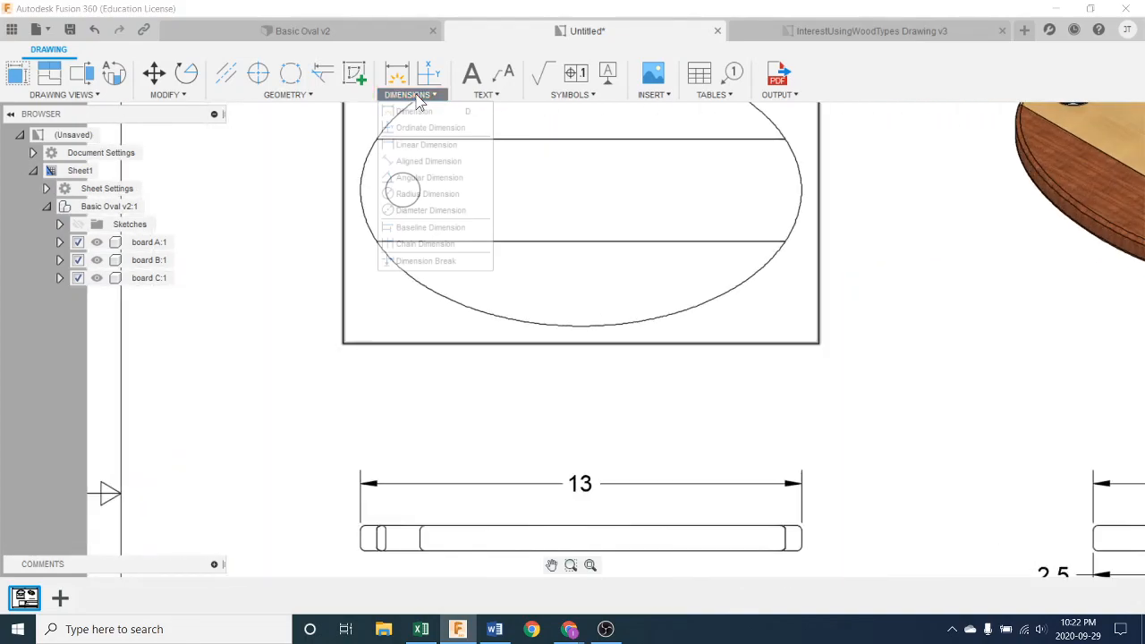
click(438, 210)
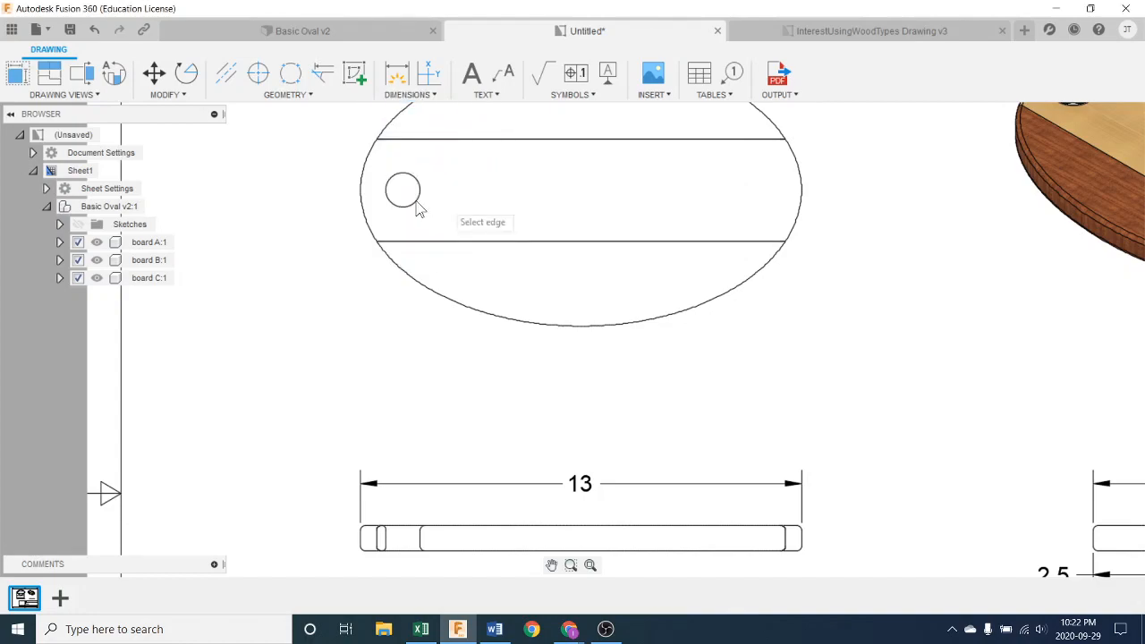
click(416, 205)
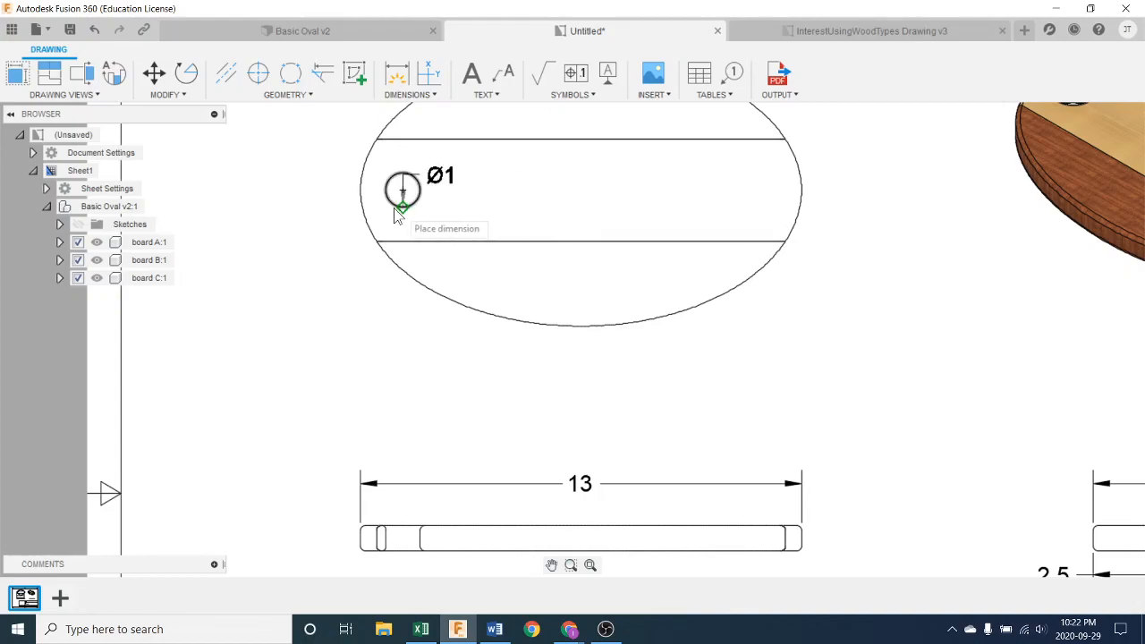
click(332, 161)
- Add a center mark to the hole in the oval top view
scroll(479, 291, down, 2)
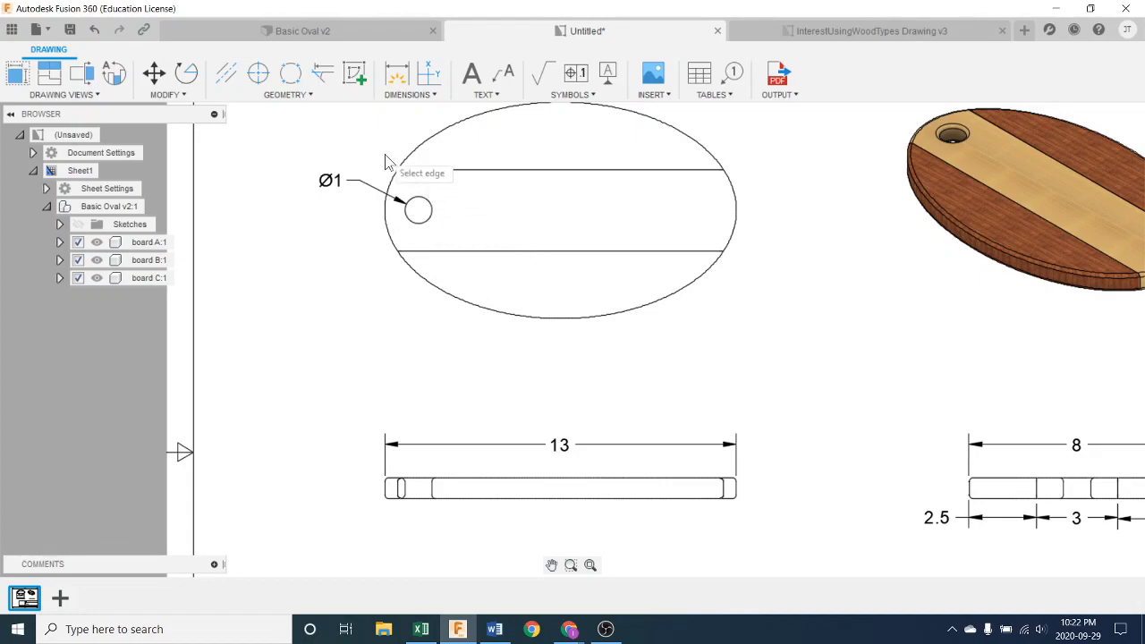
click(268, 79)
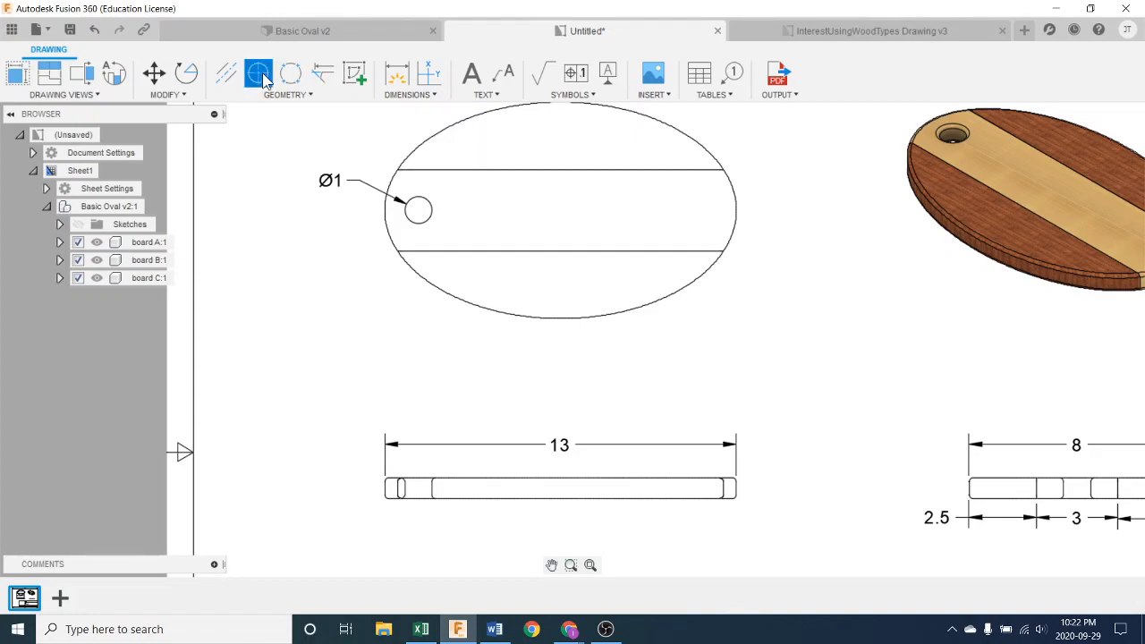
click(408, 220)
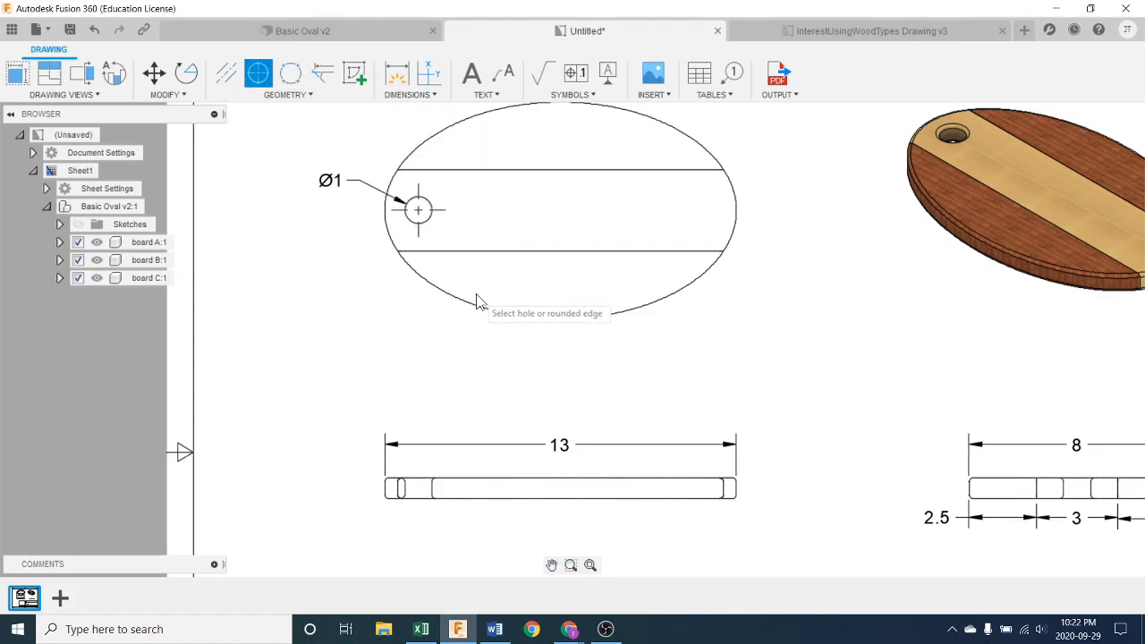
click(414, 97)
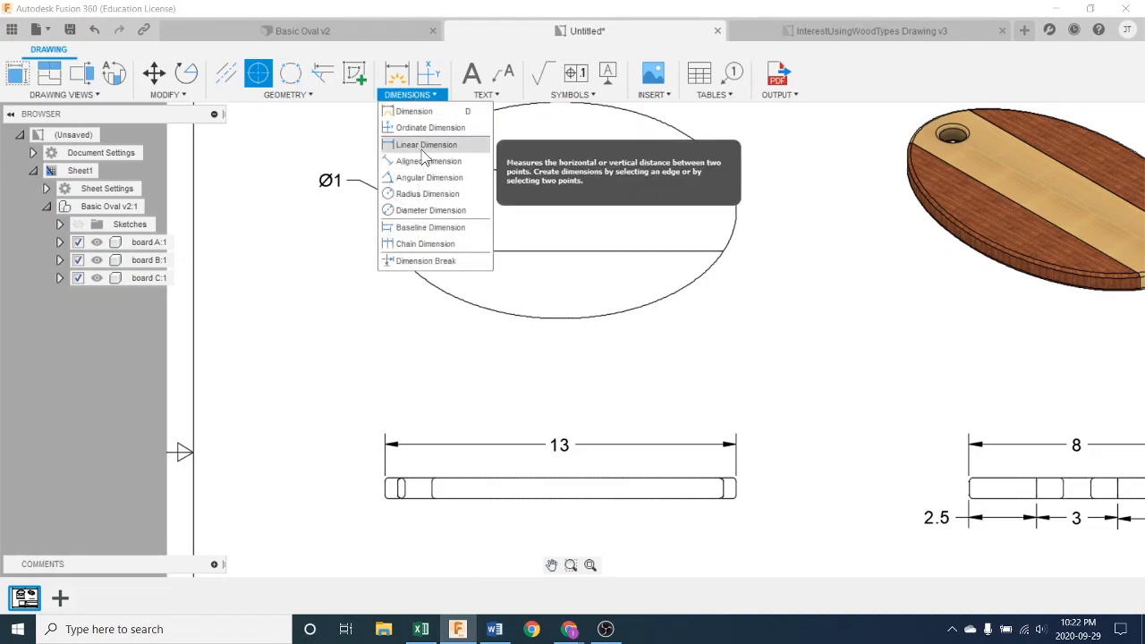
click(427, 145)
click(411, 223)
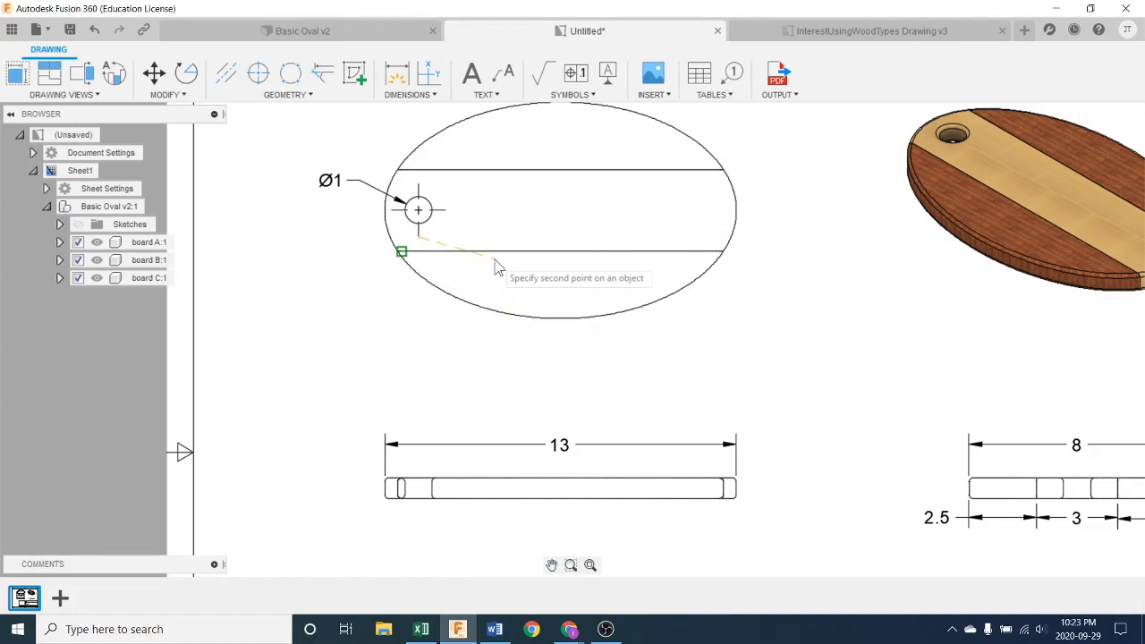
key(Escape)
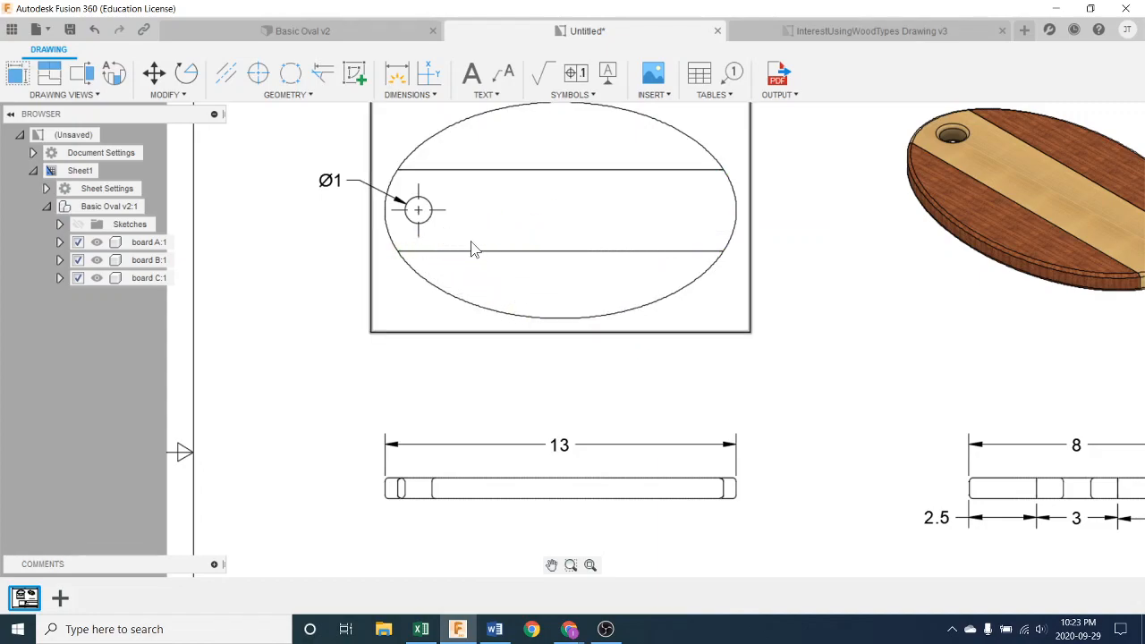
- Examine the front view's edge lines near the hole up close and check that view's appearance and edge visibility settings
scroll(474, 249, down, 2)
middle_drag(706, 389, 682, 362)
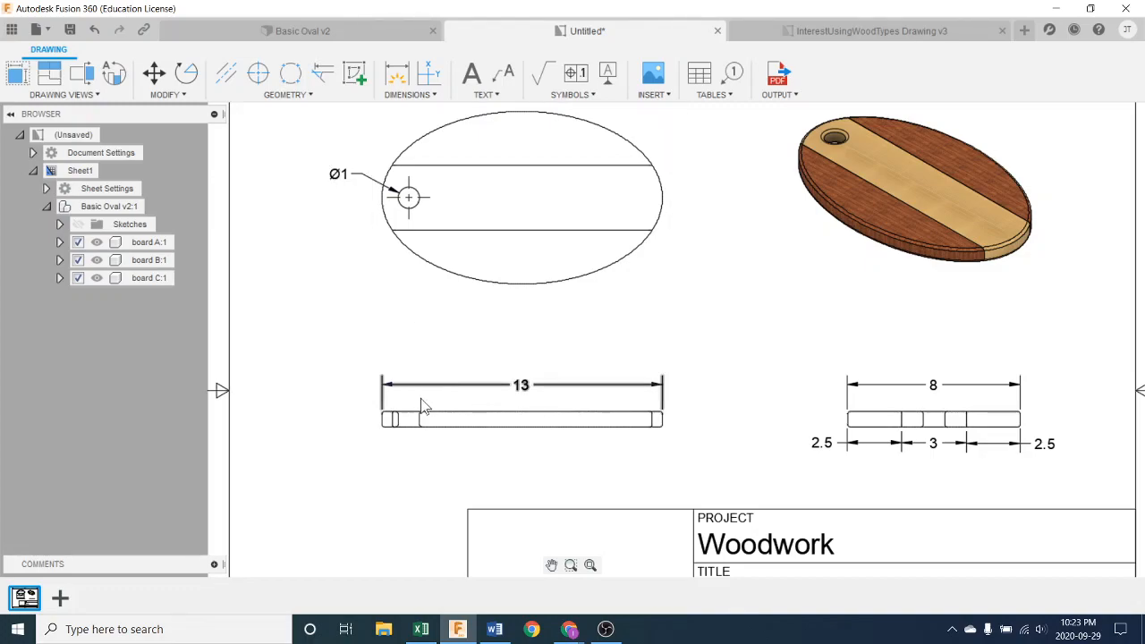
scroll(421, 413, up, 4)
scroll(427, 409, up, 4)
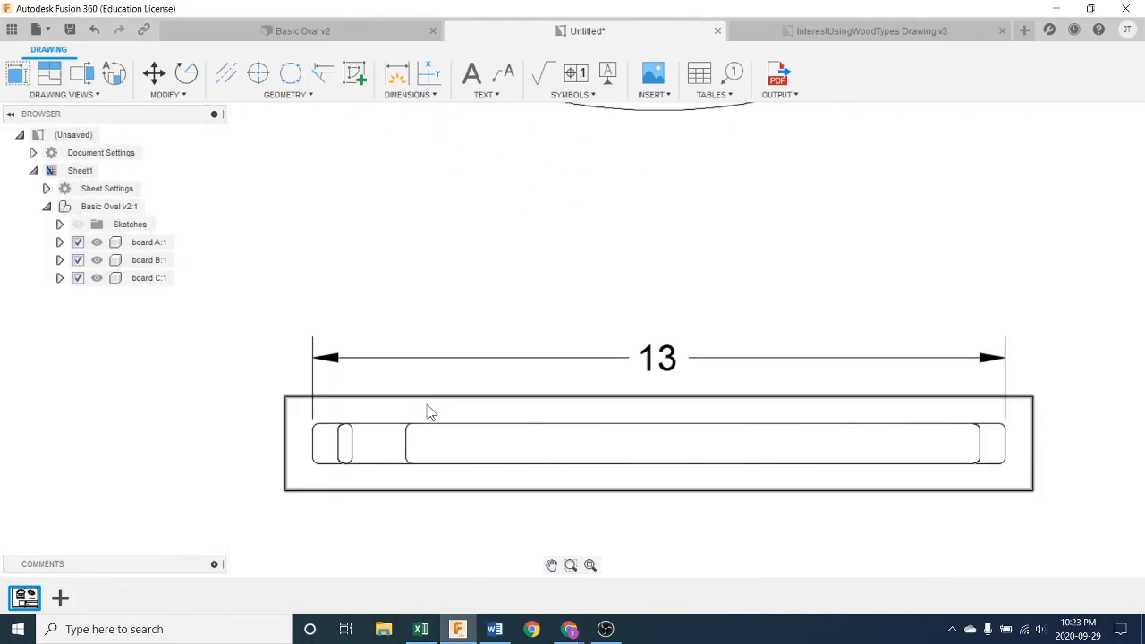
middle_drag(427, 409, 486, 348)
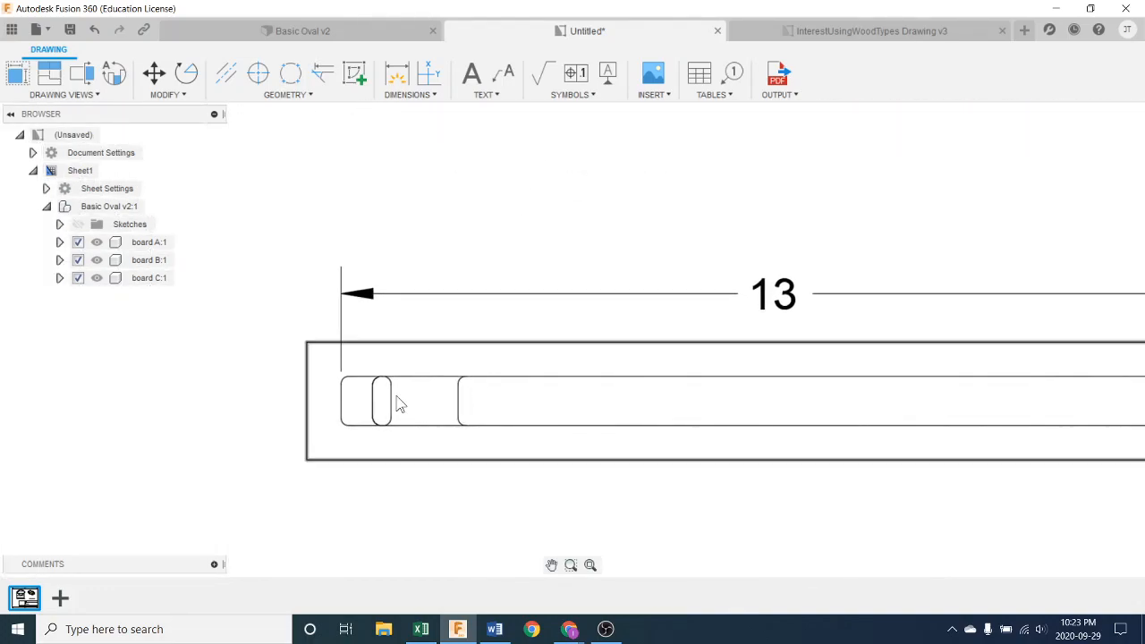
scroll(401, 409, down, 8)
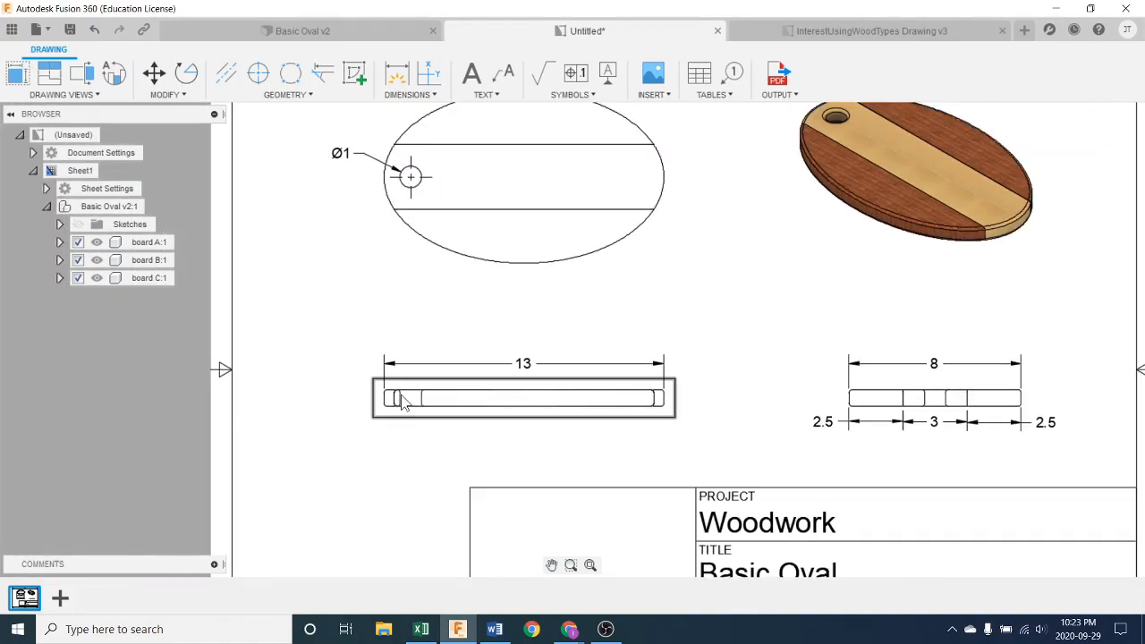
double_click(463, 408)
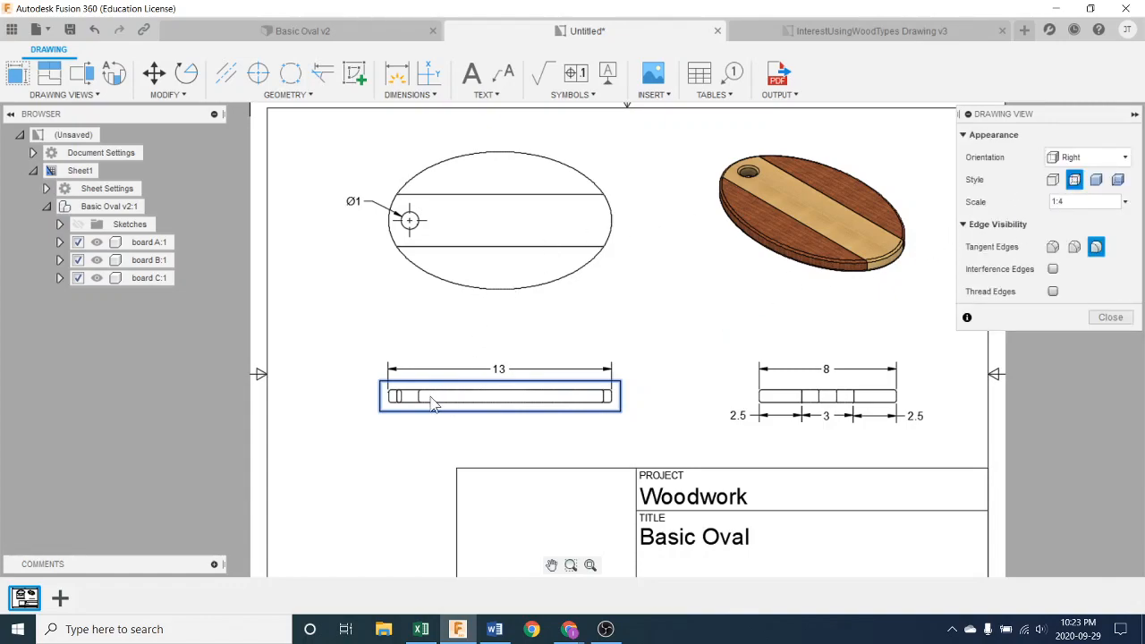
scroll(432, 402, up, 4)
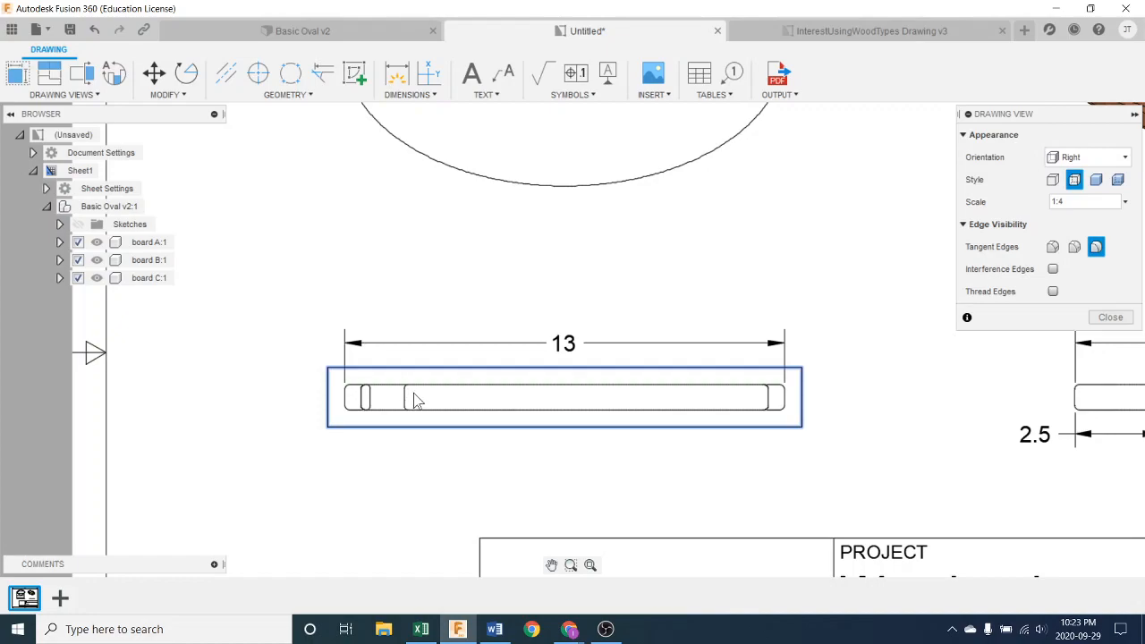
click(1095, 317)
- Move the side view's overall width dimension farther above the view
middle_drag(991, 357, 694, 333)
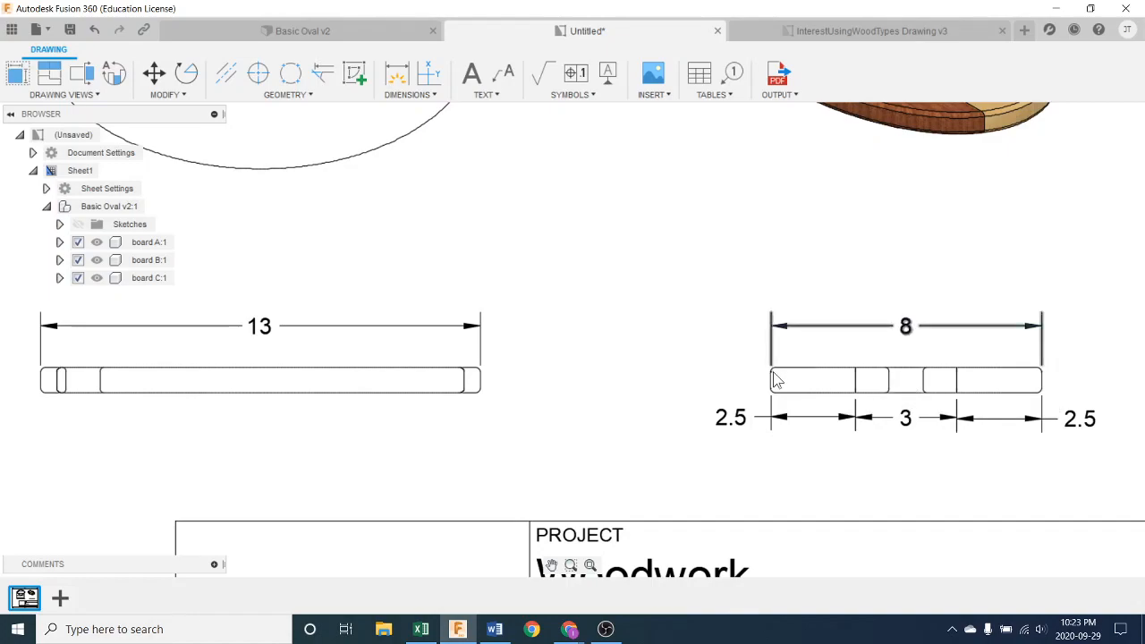
click(907, 324)
drag(907, 329, 907, 286)
click(929, 333)
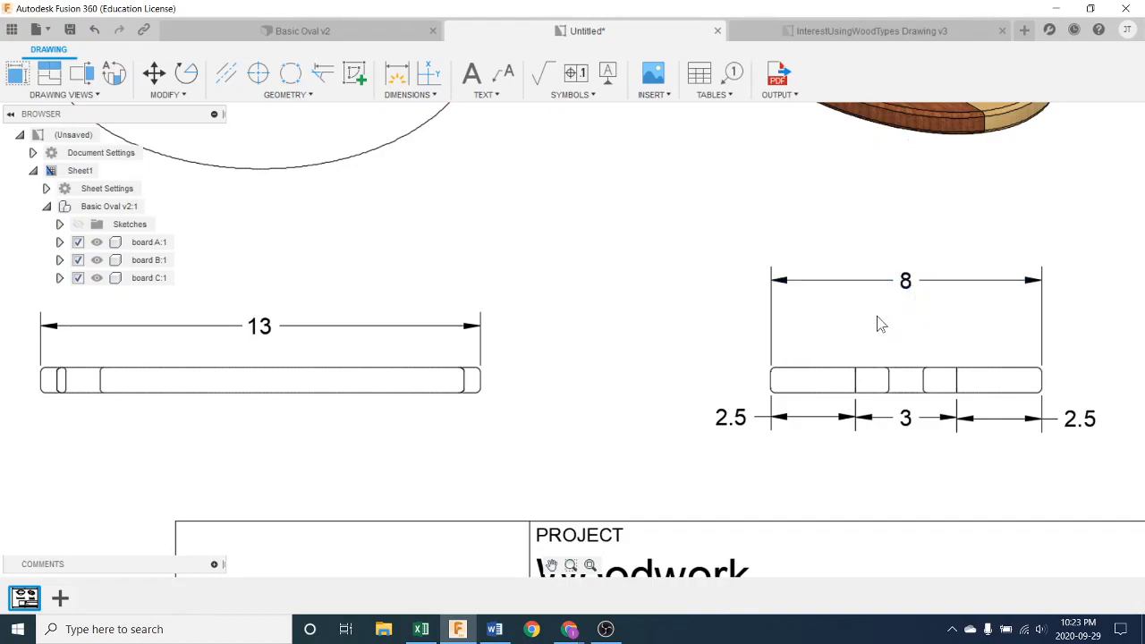
- Add a centerline midway between the two inner rounded edges in the middle of the side view
click(282, 96)
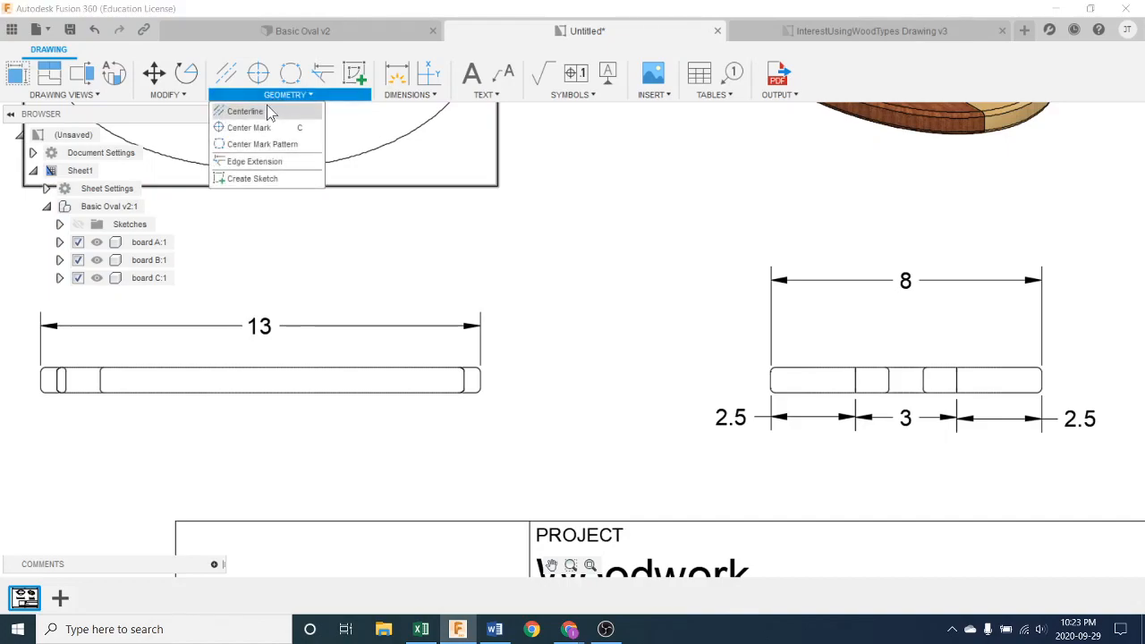
click(245, 112)
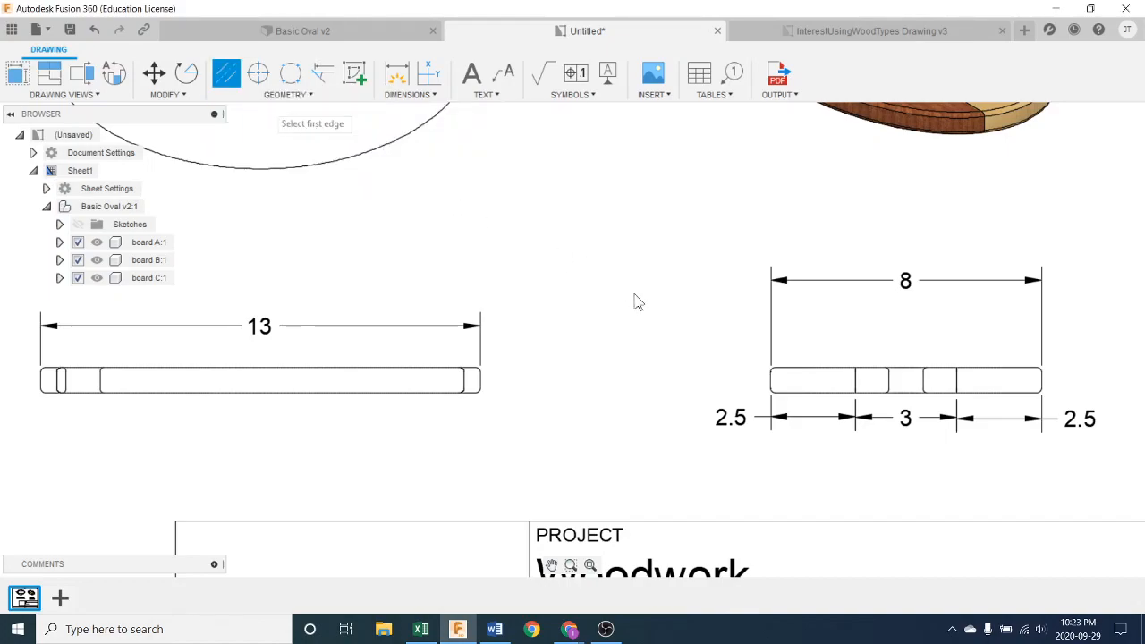
click(890, 385)
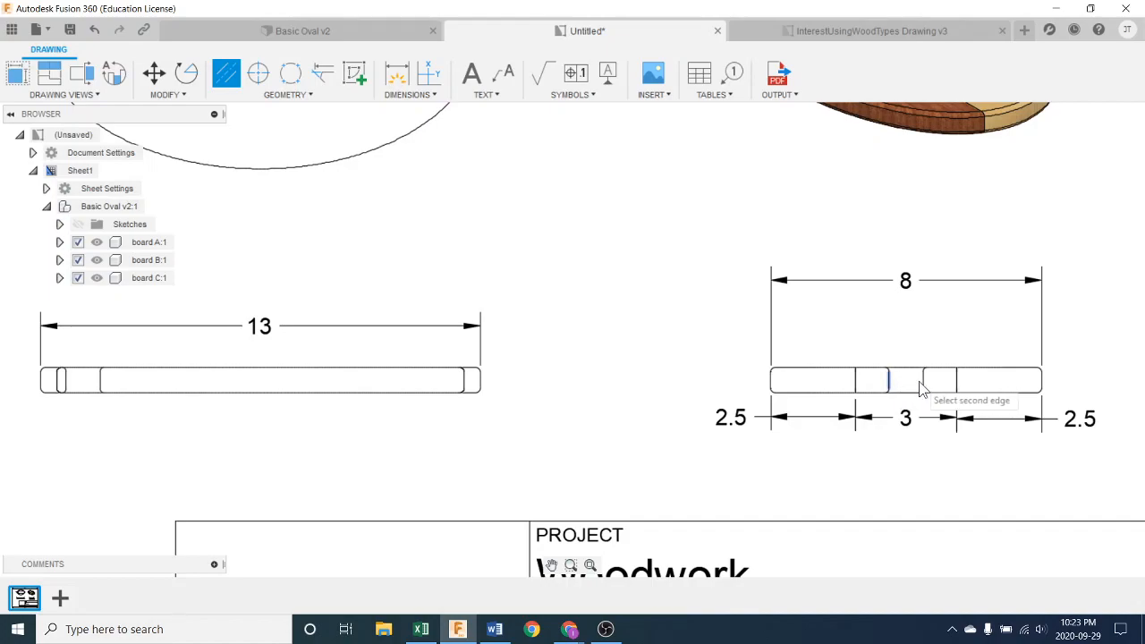
click(922, 386)
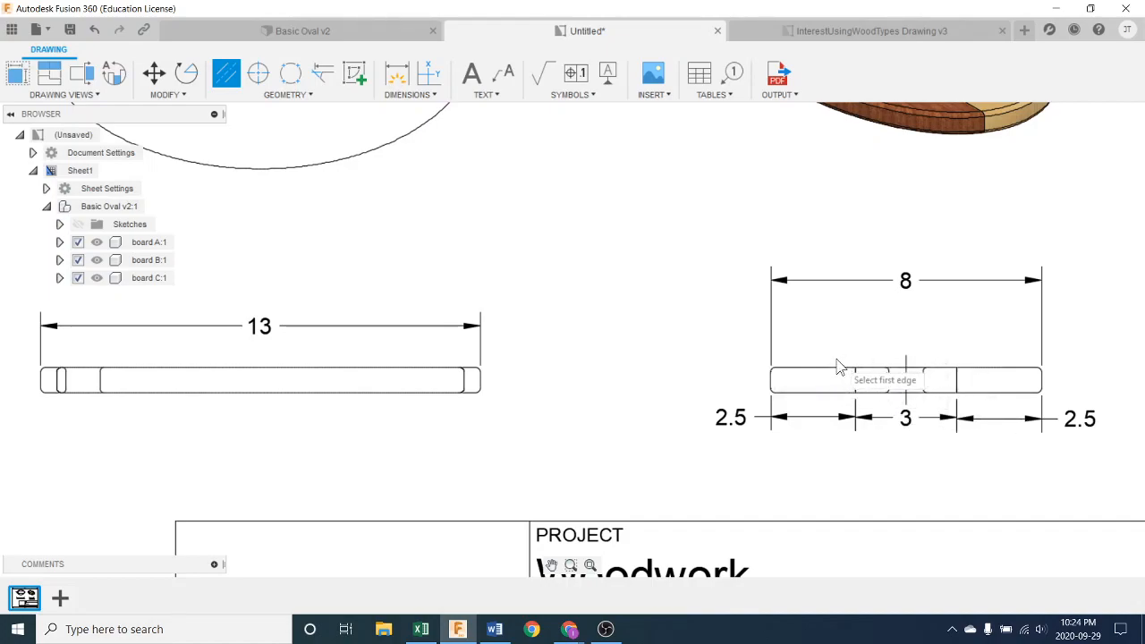
- Add a linear dimension from the side view's left edge to its centerline, placed between the view and the overall width dimension
click(405, 95)
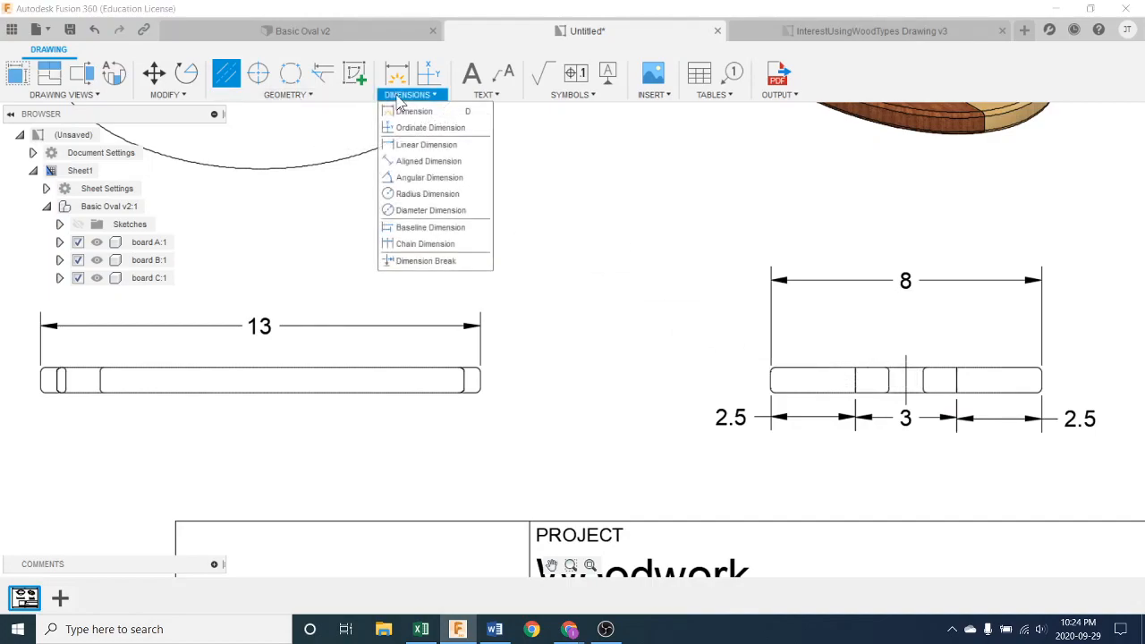
click(417, 144)
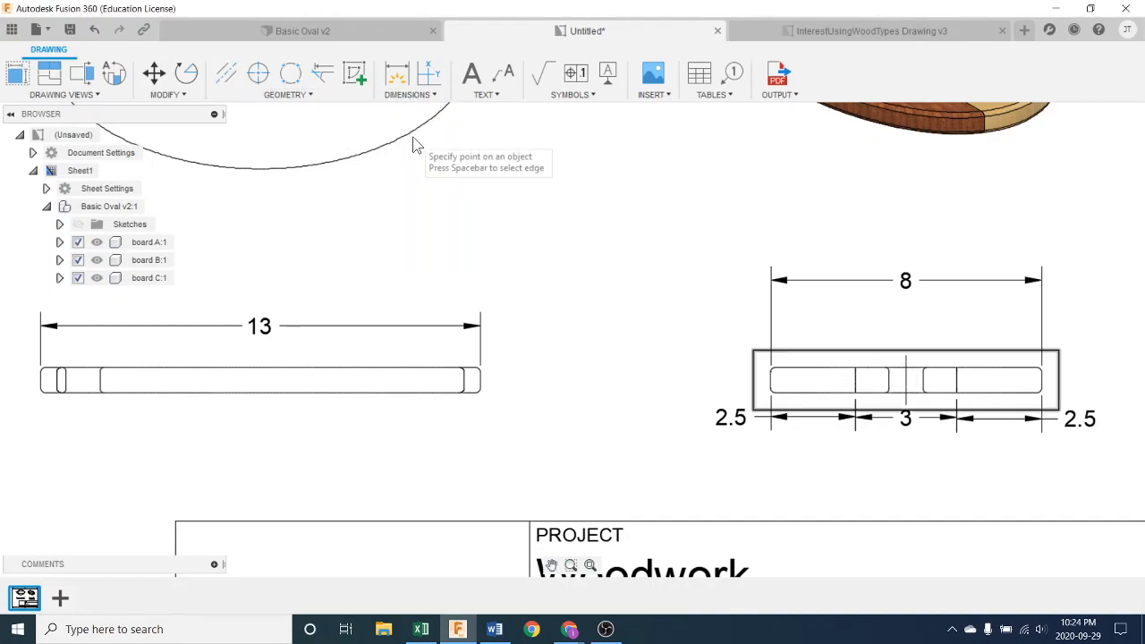
click(774, 372)
click(906, 363)
click(878, 336)
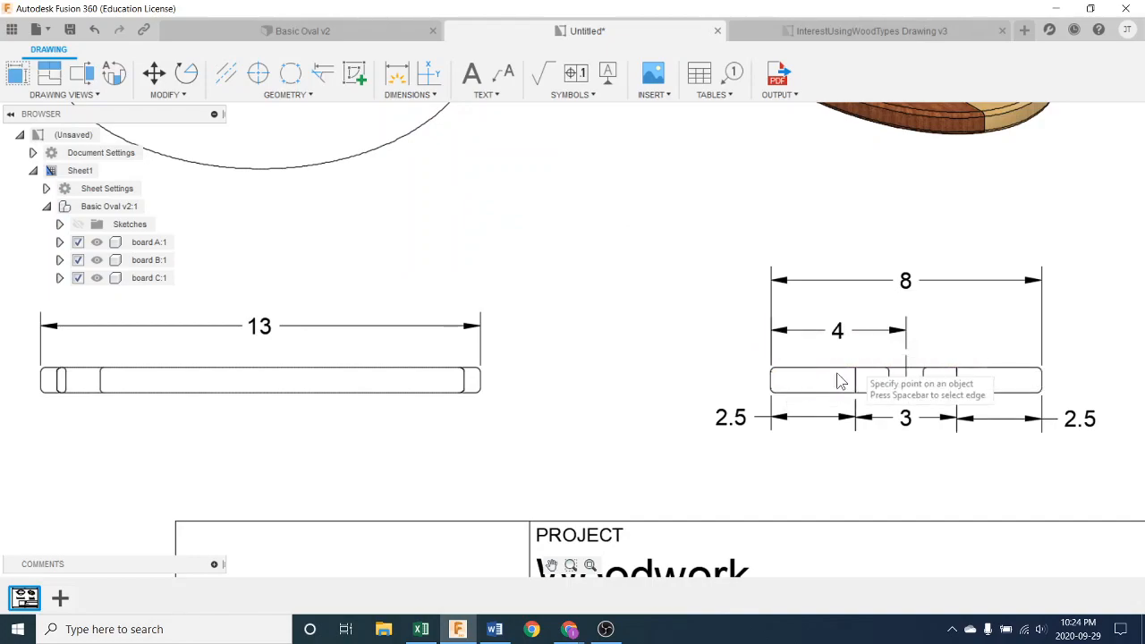
- Add a centerline midway between the hole's two edges near the left end of the front view
scroll(526, 361, down, 2)
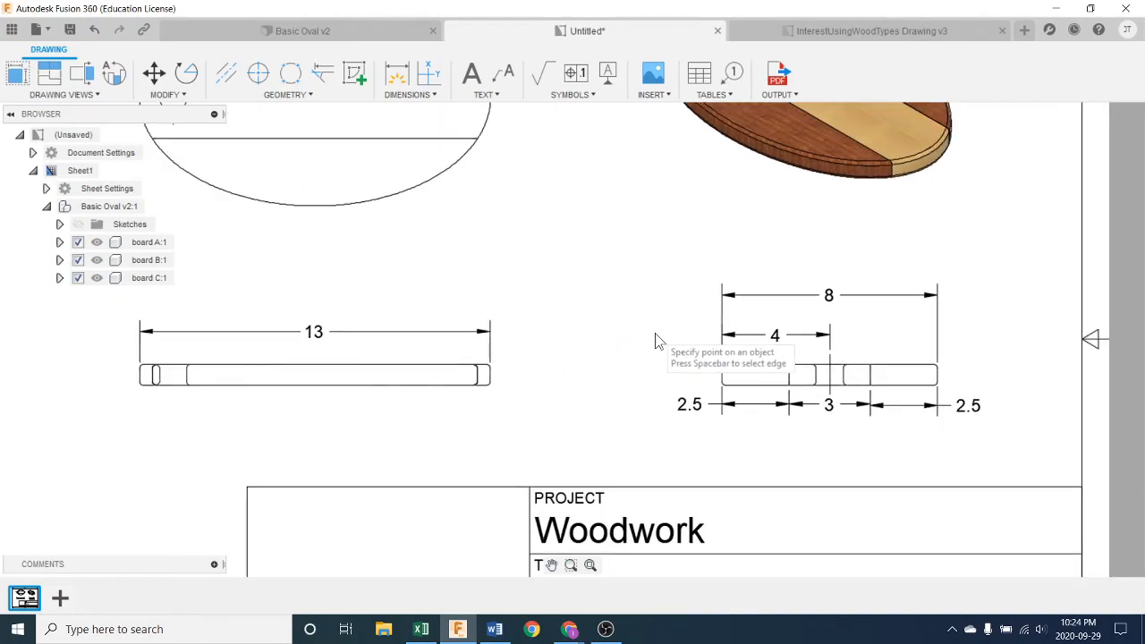
scroll(608, 336, down, 3)
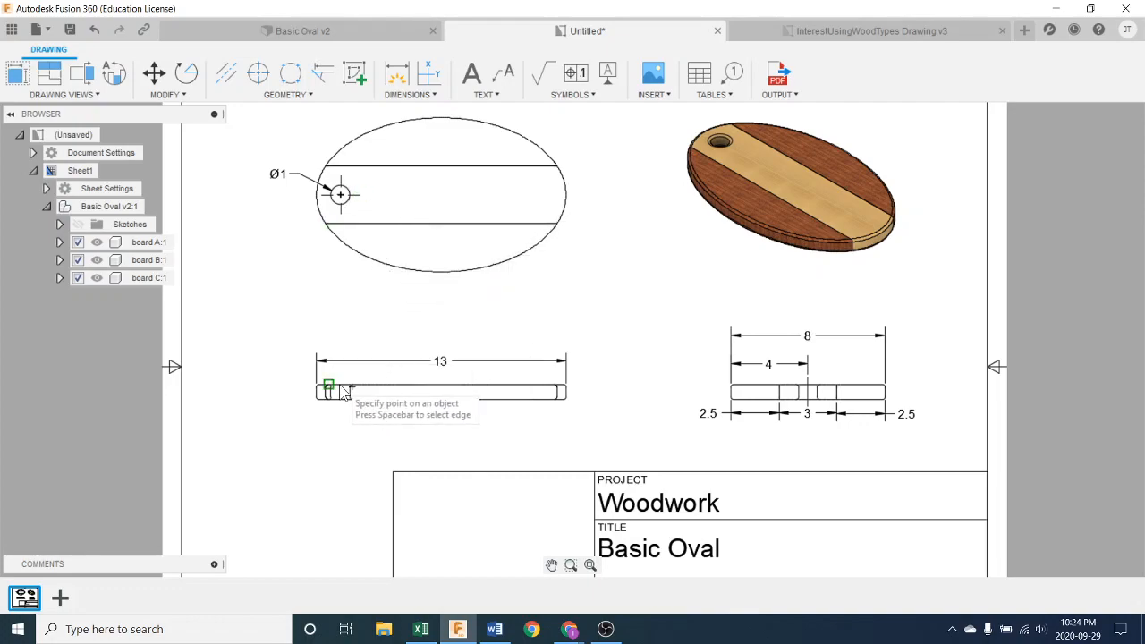
scroll(327, 391, up, 3)
click(313, 410)
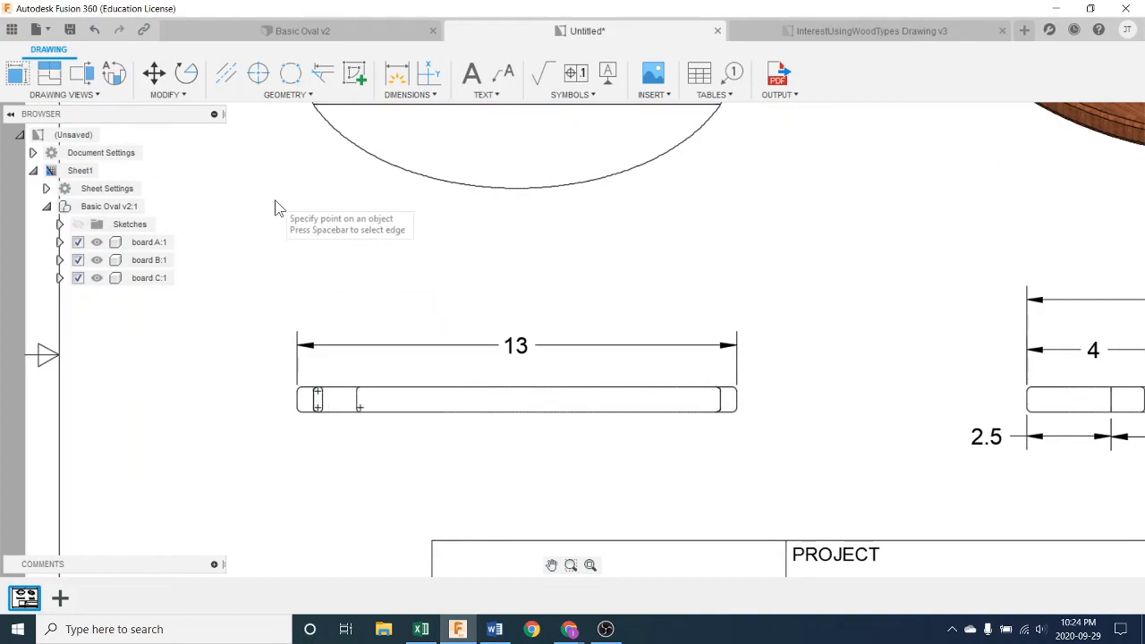
click(226, 73)
click(318, 404)
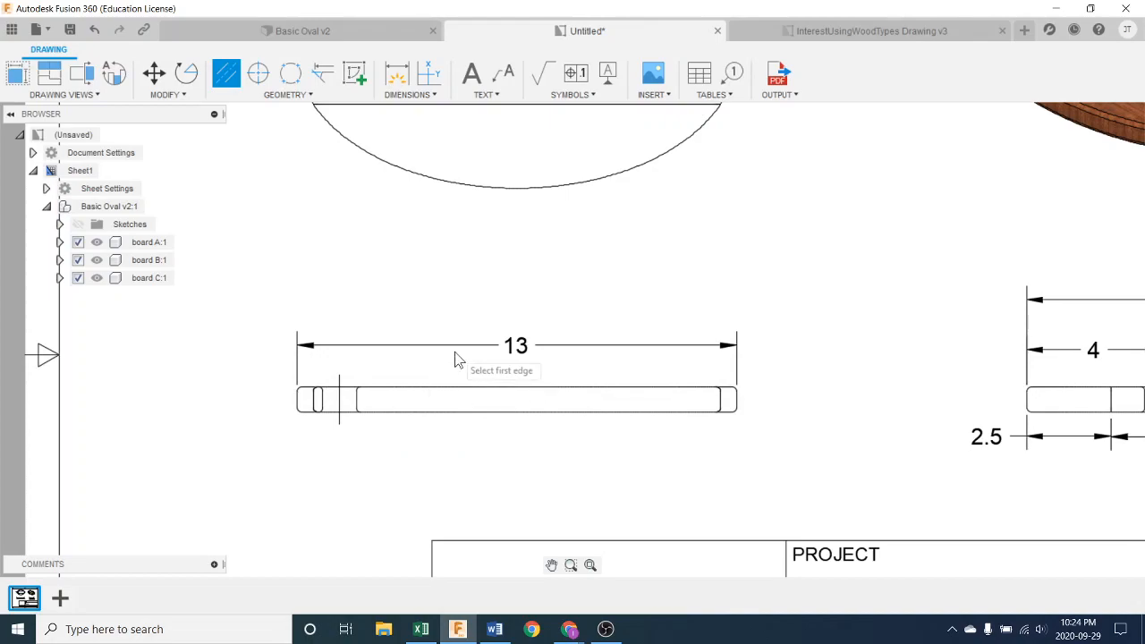
key(Escape)
- Move the front view's overall length dimension farther above the view
click(518, 351)
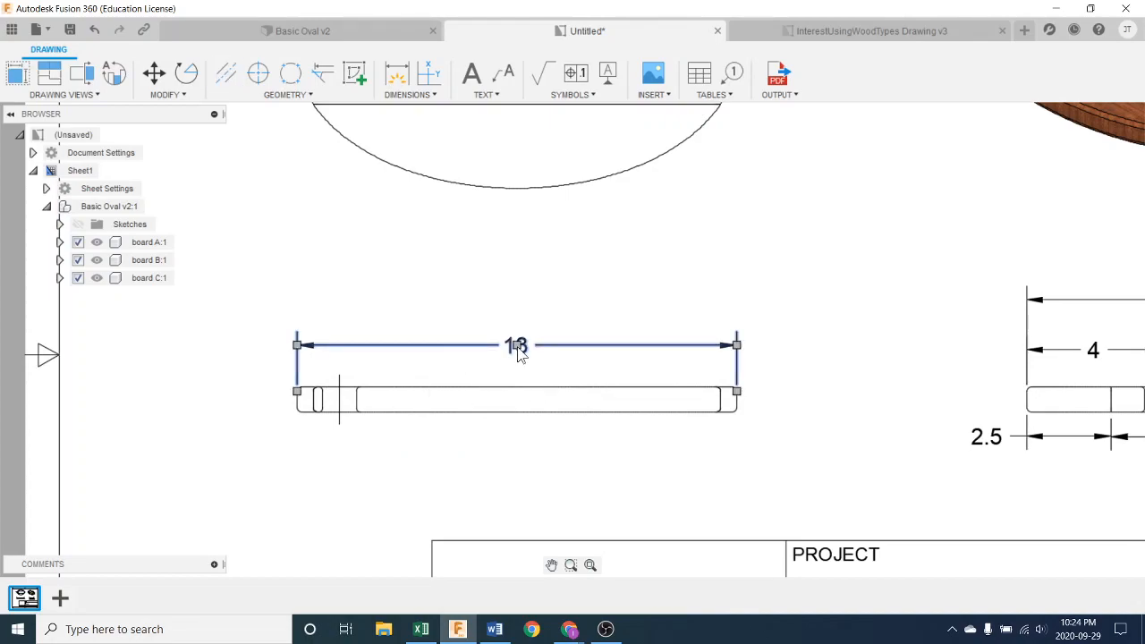
drag(518, 351, 518, 325)
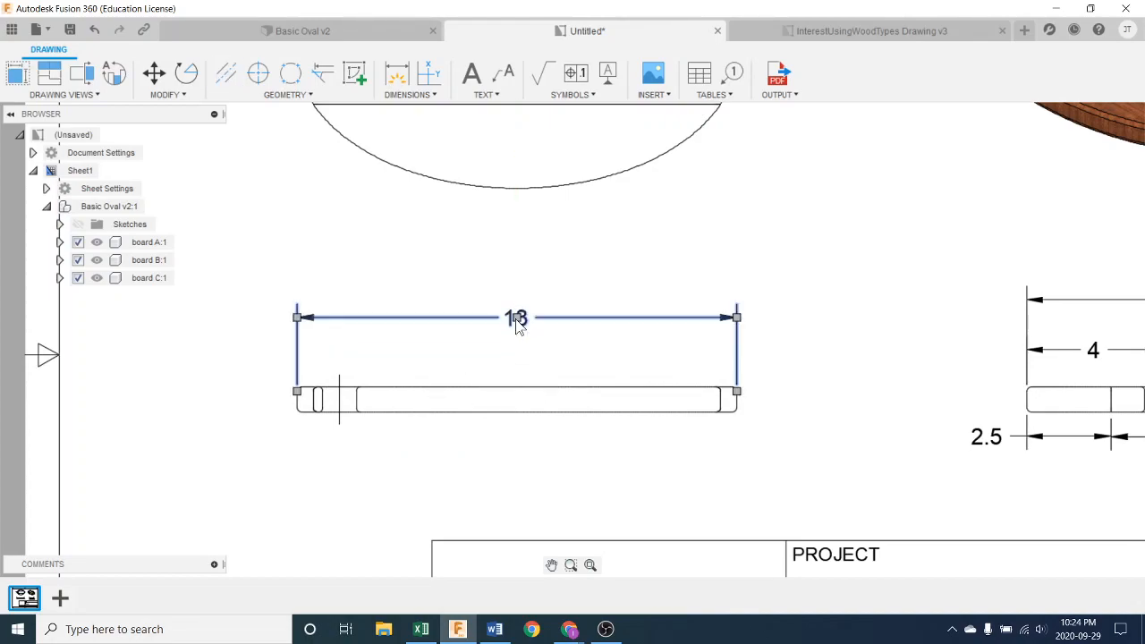
click(525, 363)
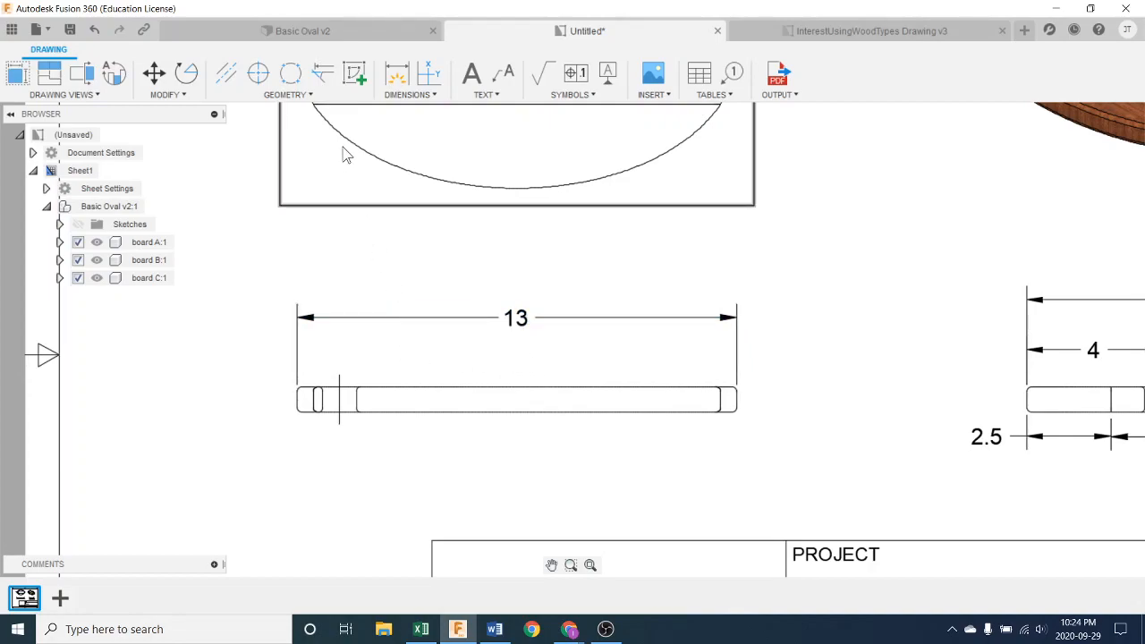
- Dimension the distance from the front view's left end to the hole centerline, placed beneath the overall length dimension
click(396, 75)
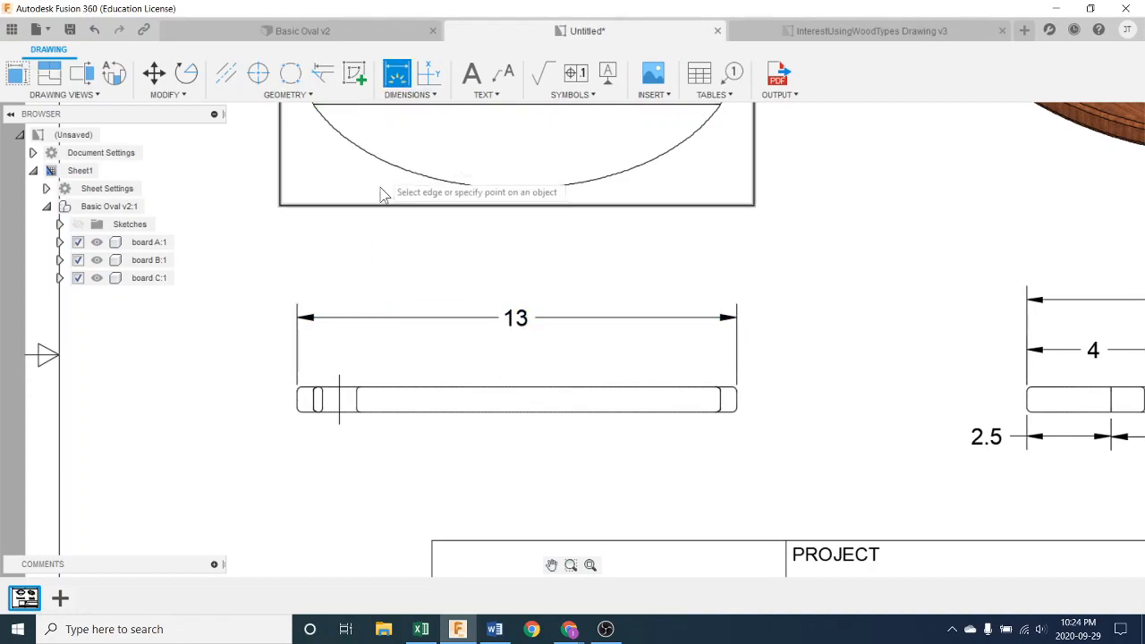
click(336, 377)
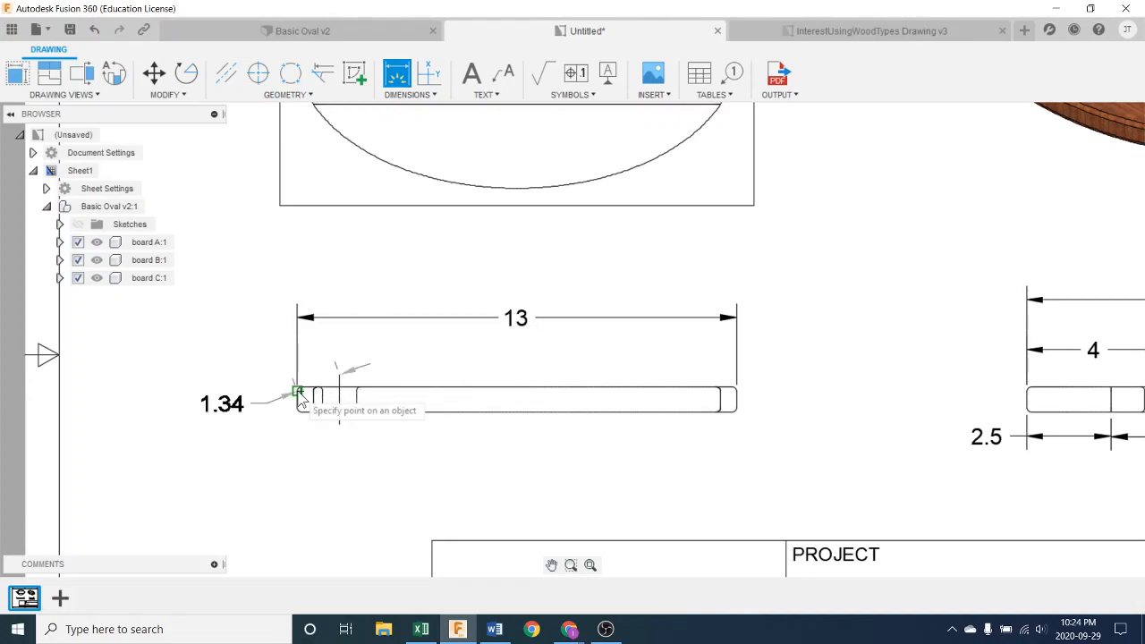
click(340, 357)
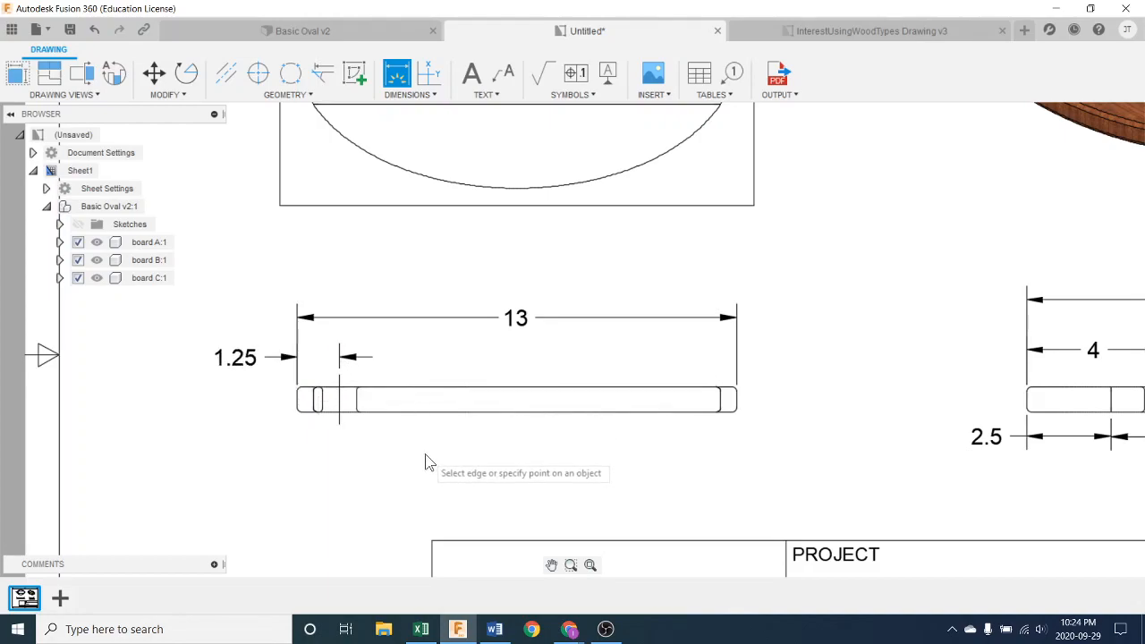
key(Escape)
scroll(444, 439, down, 3)
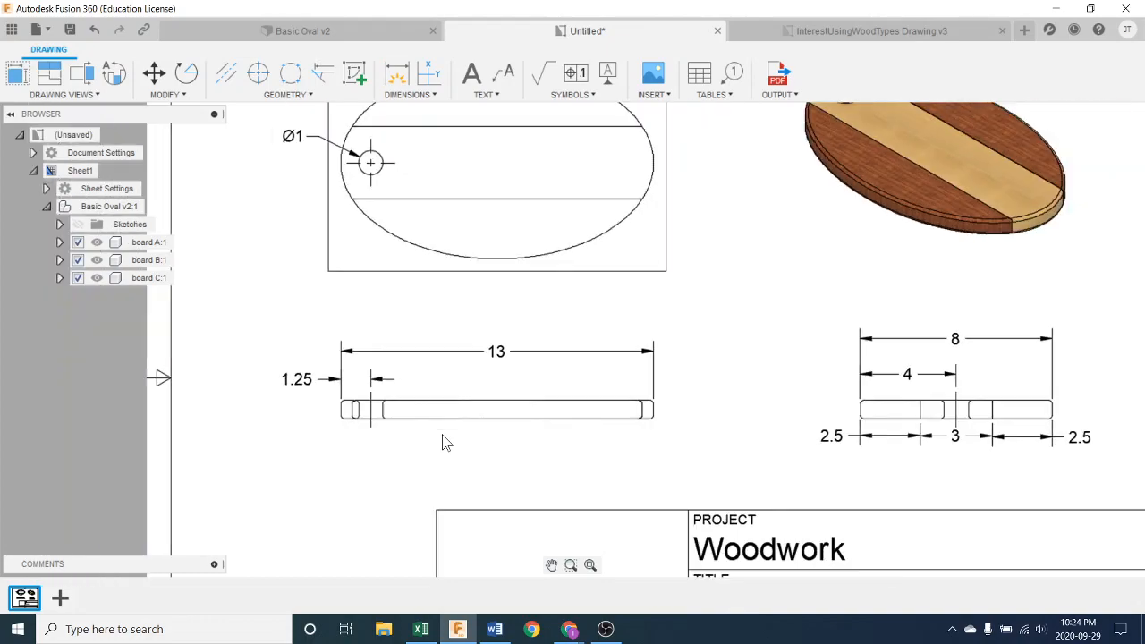
scroll(444, 439, down, 2)
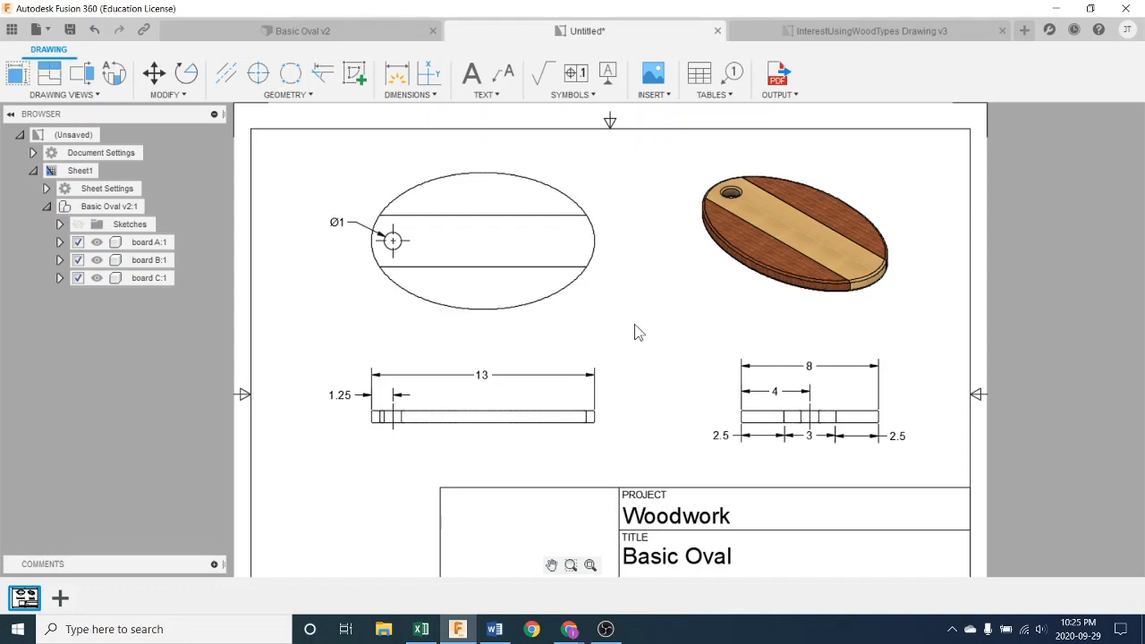
- Add a linear dimension for the board's thickness just beyond the right end of the front view
scroll(647, 367, up, 4)
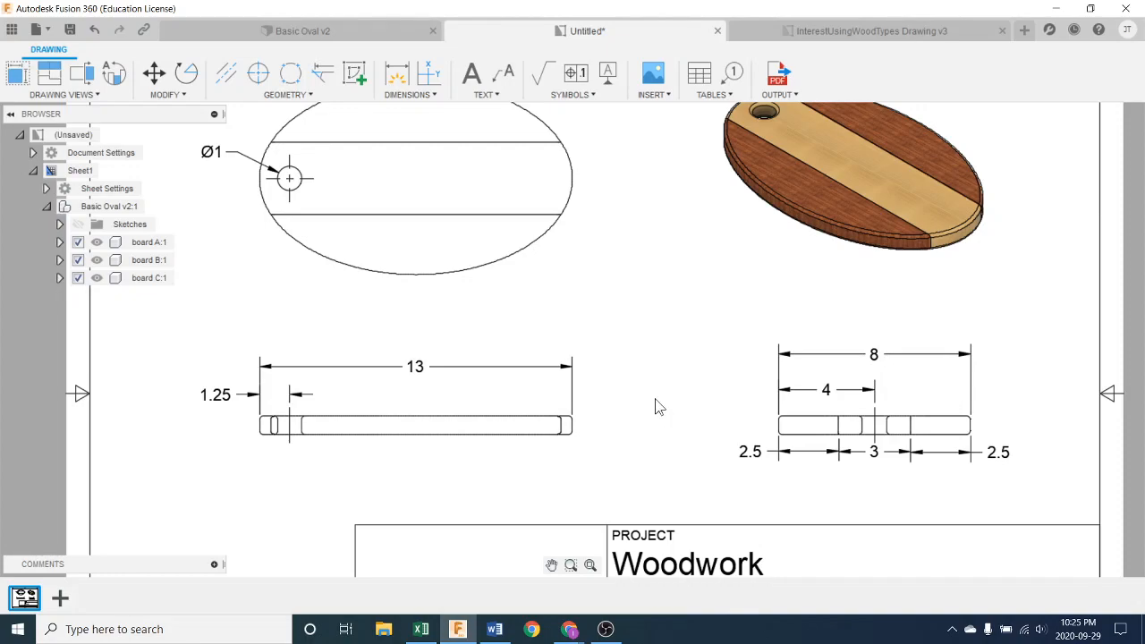
scroll(656, 407, down, 1)
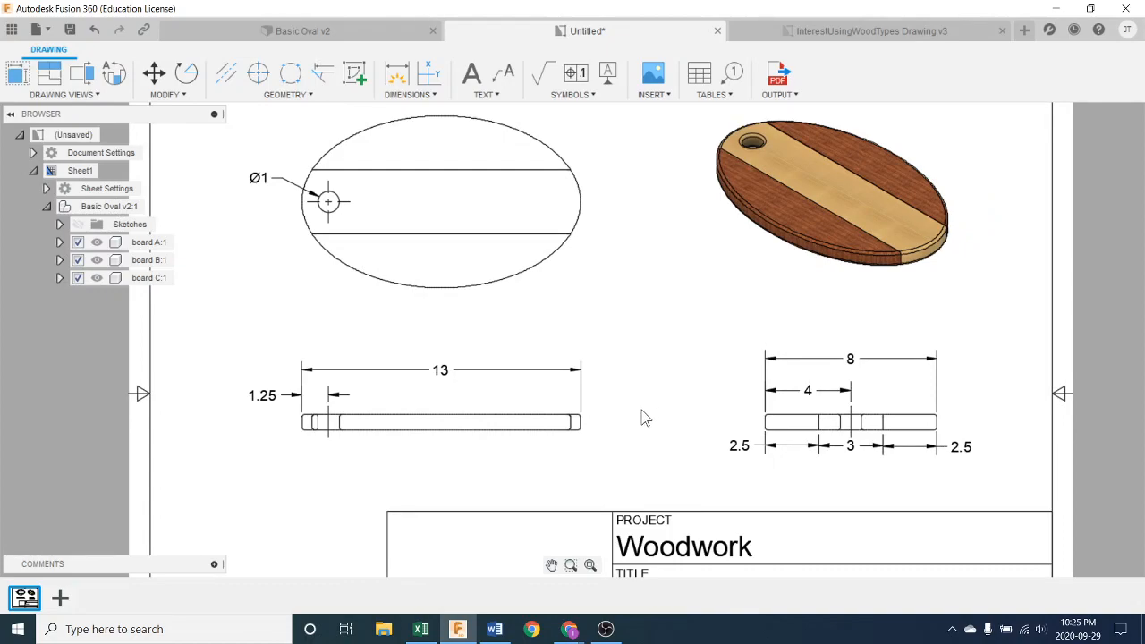
scroll(621, 439, up, 3)
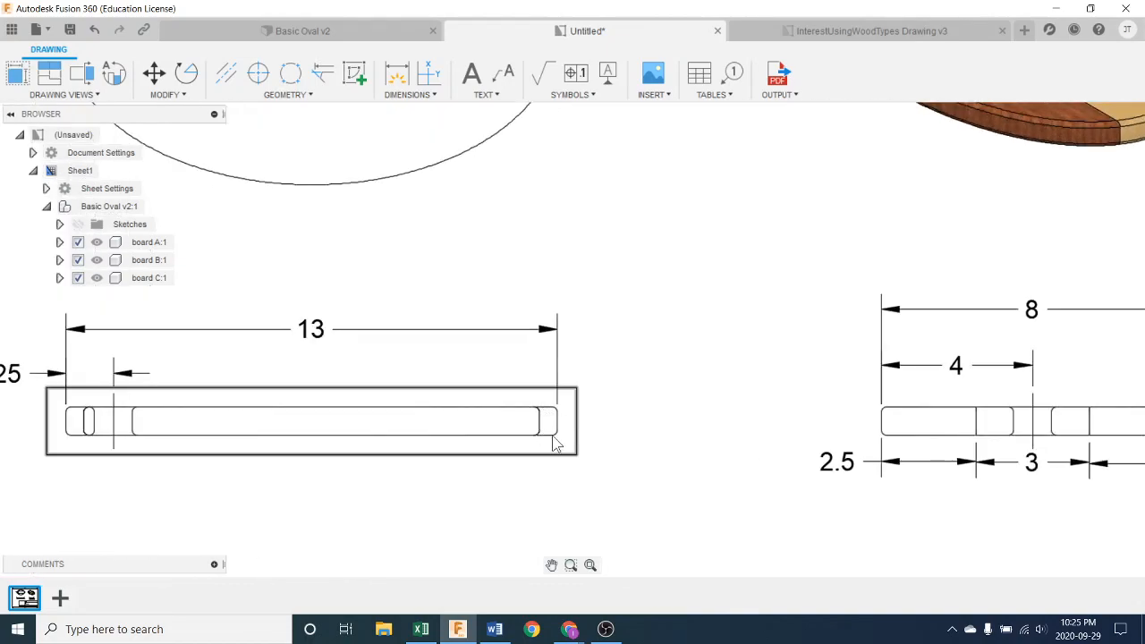
scroll(607, 435, down, 3)
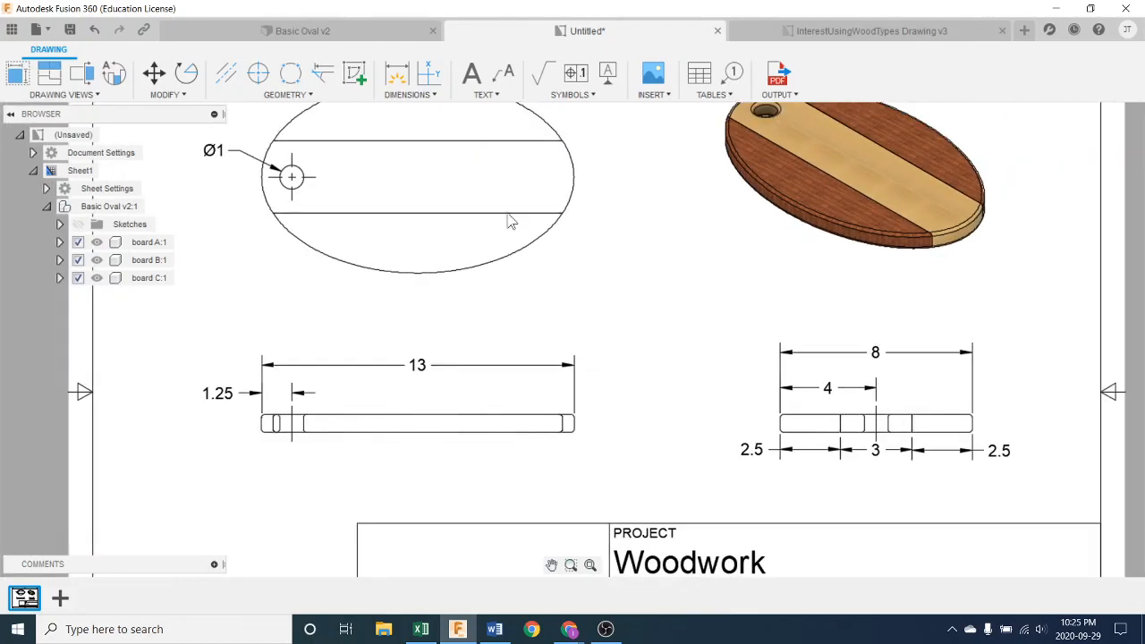
click(407, 94)
click(421, 146)
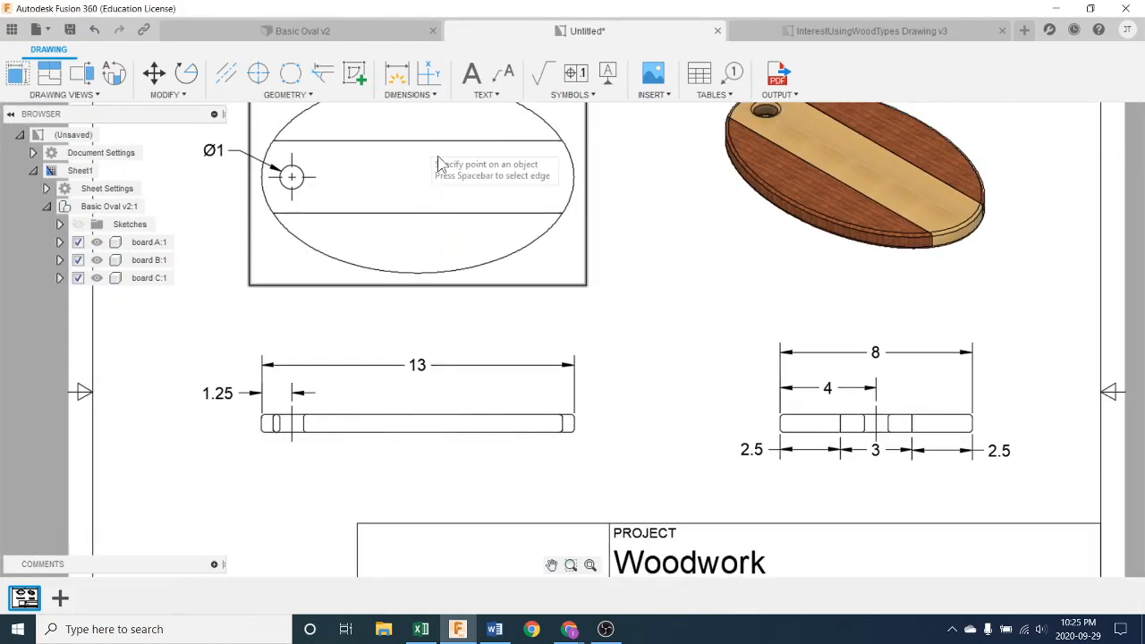
scroll(572, 393, up, 5)
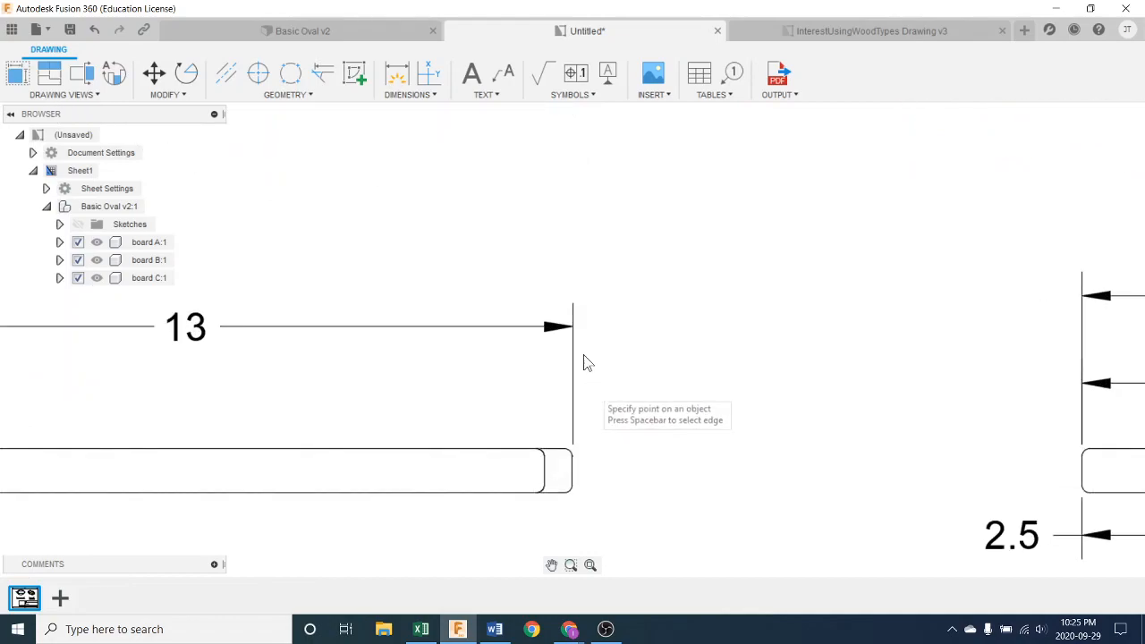
click(565, 455)
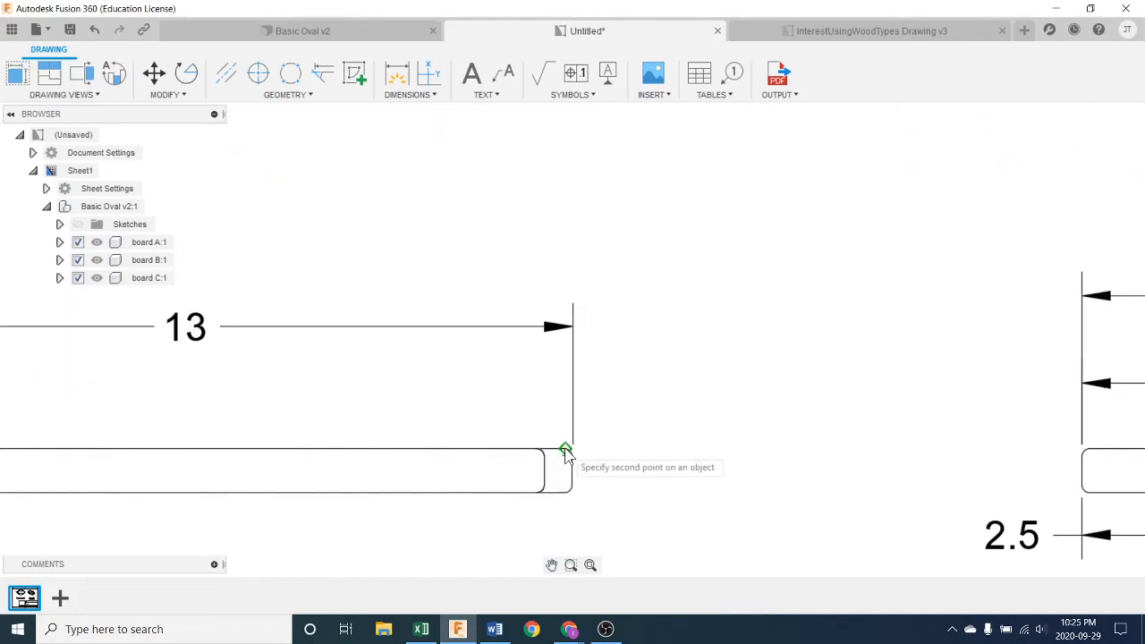
click(565, 493)
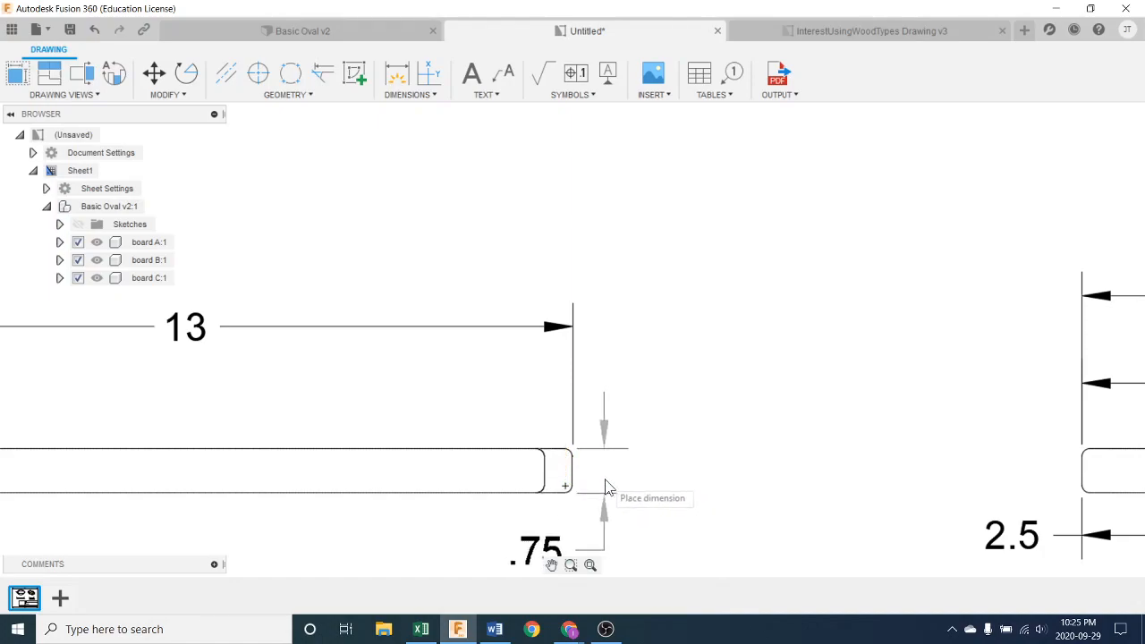
click(634, 484)
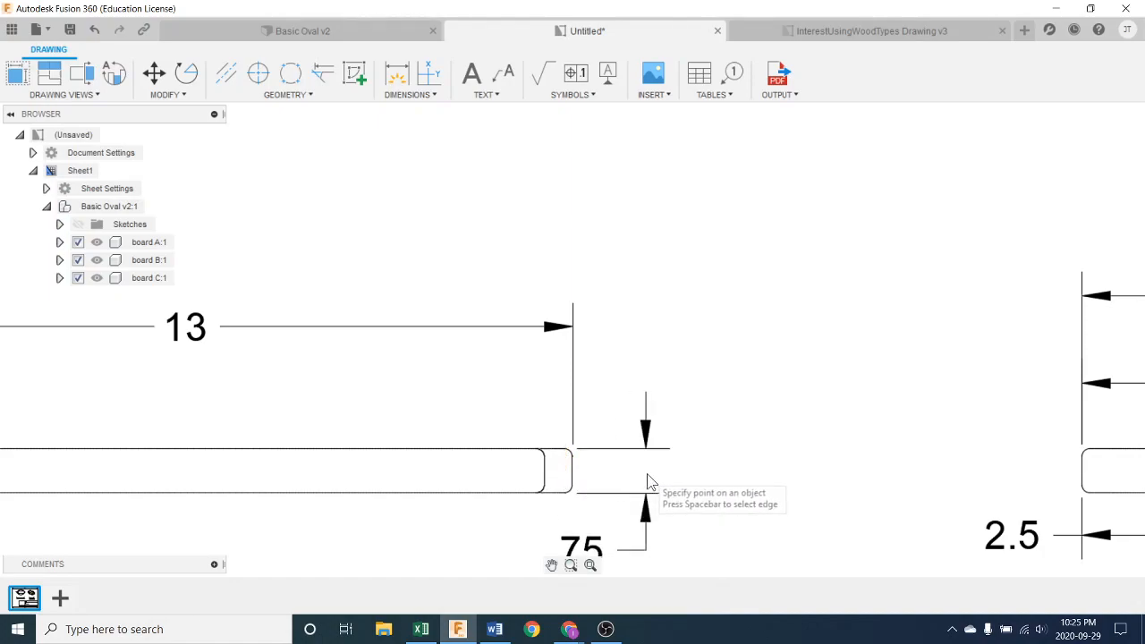
scroll(646, 478, down, 5)
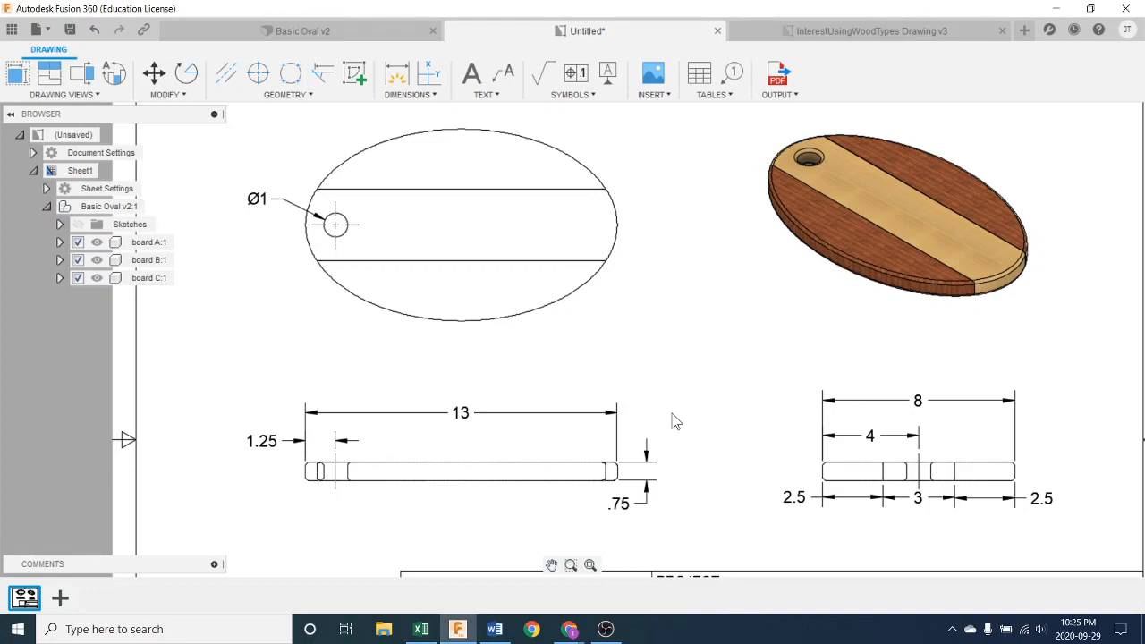
- Set the drawing's dimension format to Fractional with a linear dimension precision of 1/16
scroll(679, 425, down, 3)
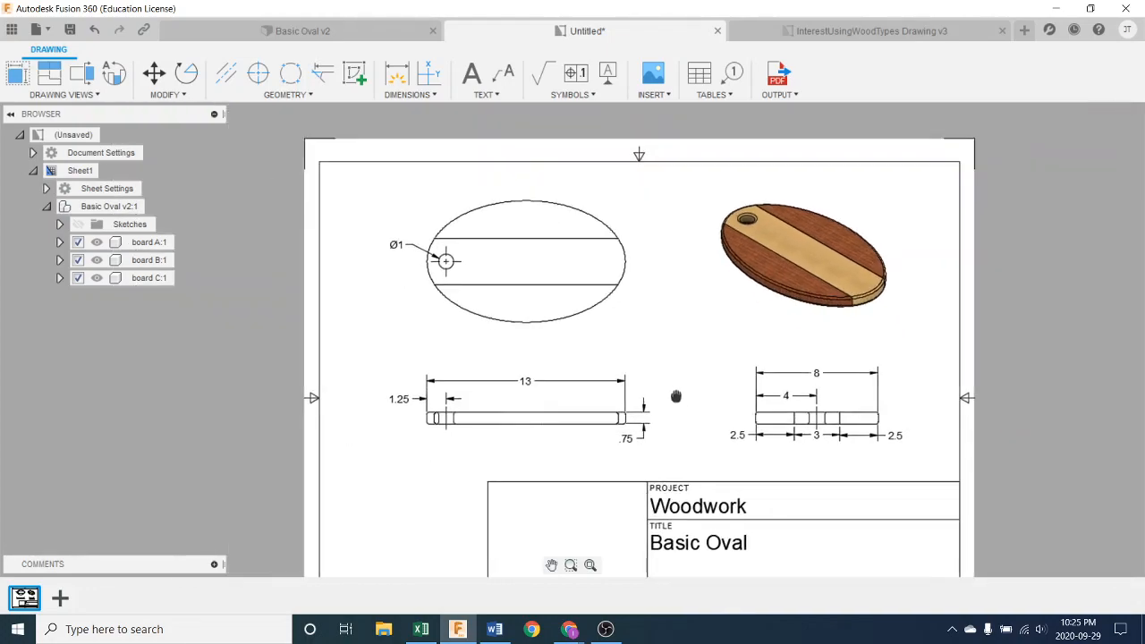
scroll(681, 403, up, 1)
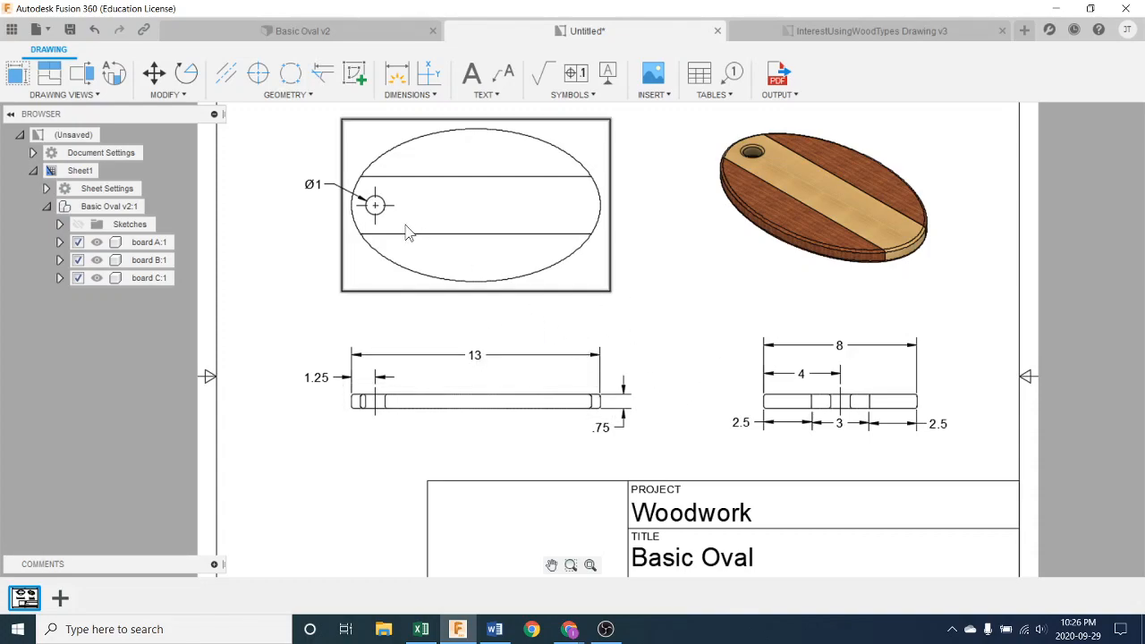
click(33, 153)
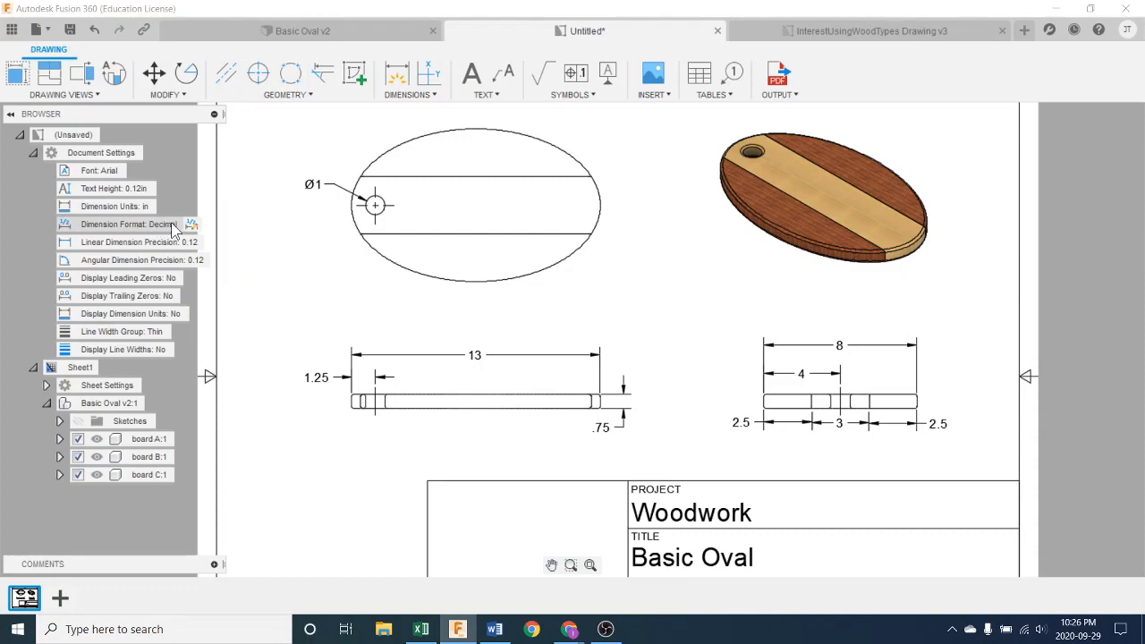
click(193, 224)
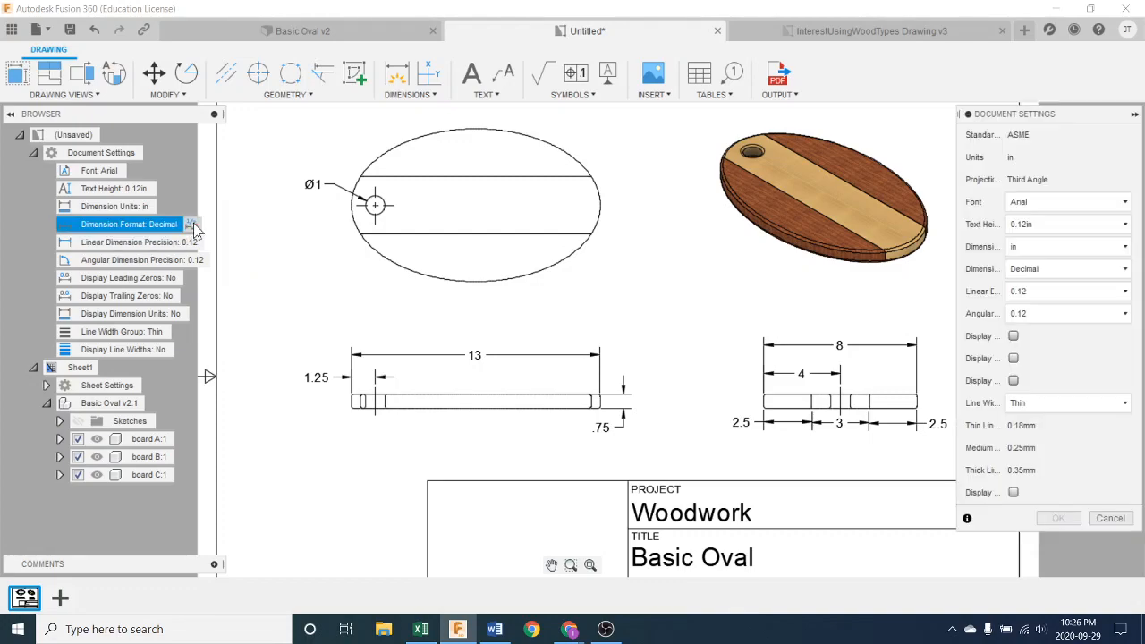
drag(1072, 118, 904, 112)
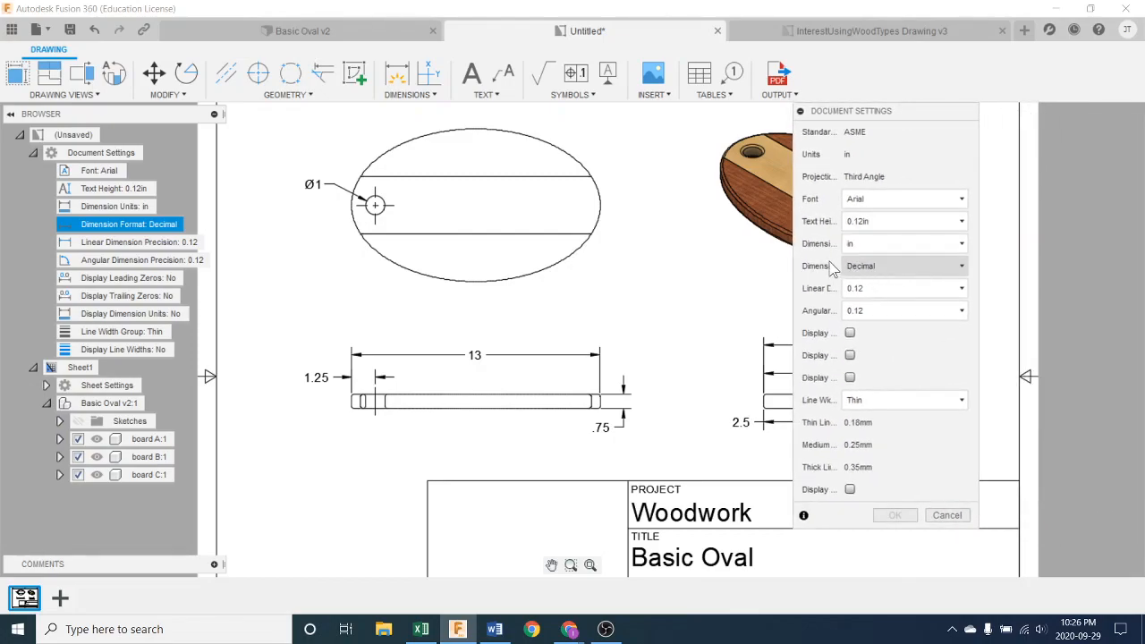
click(926, 266)
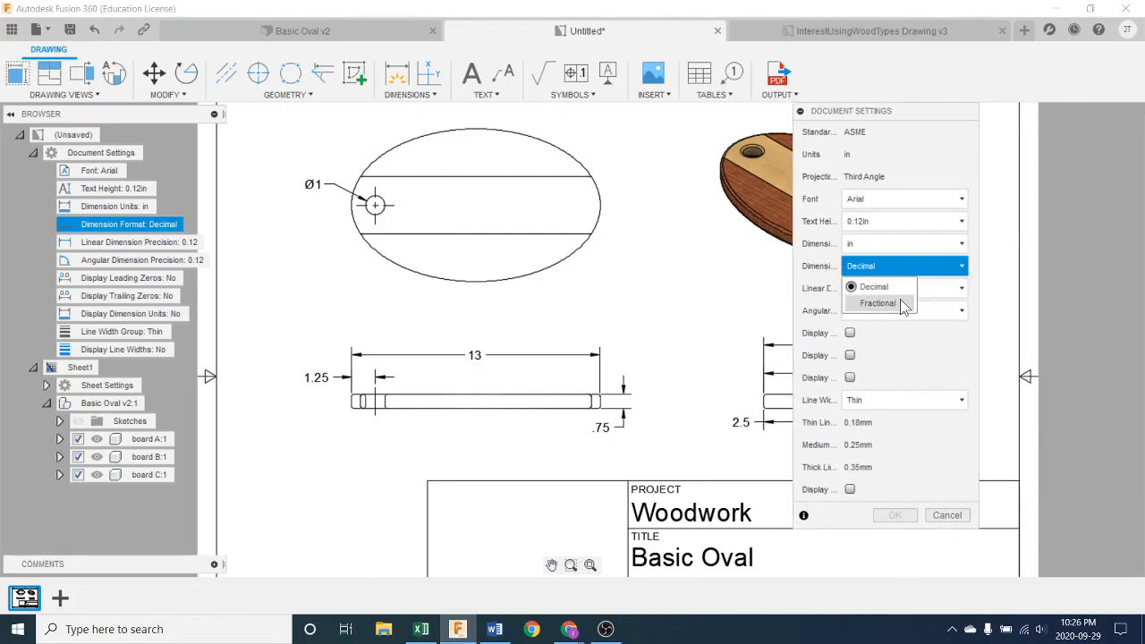
click(903, 304)
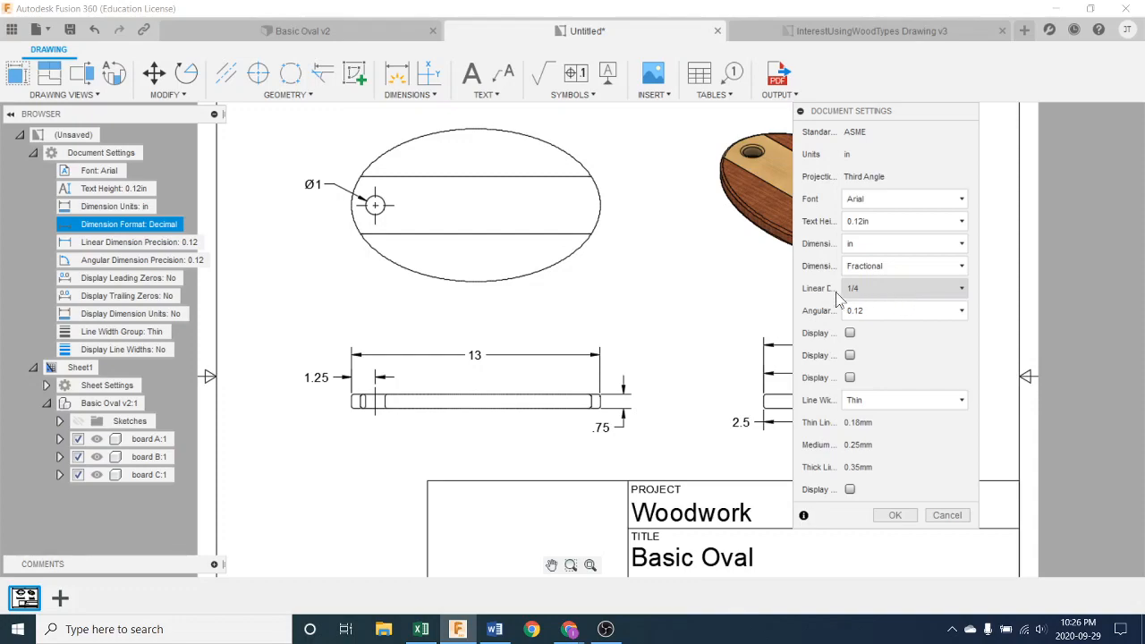
click(896, 296)
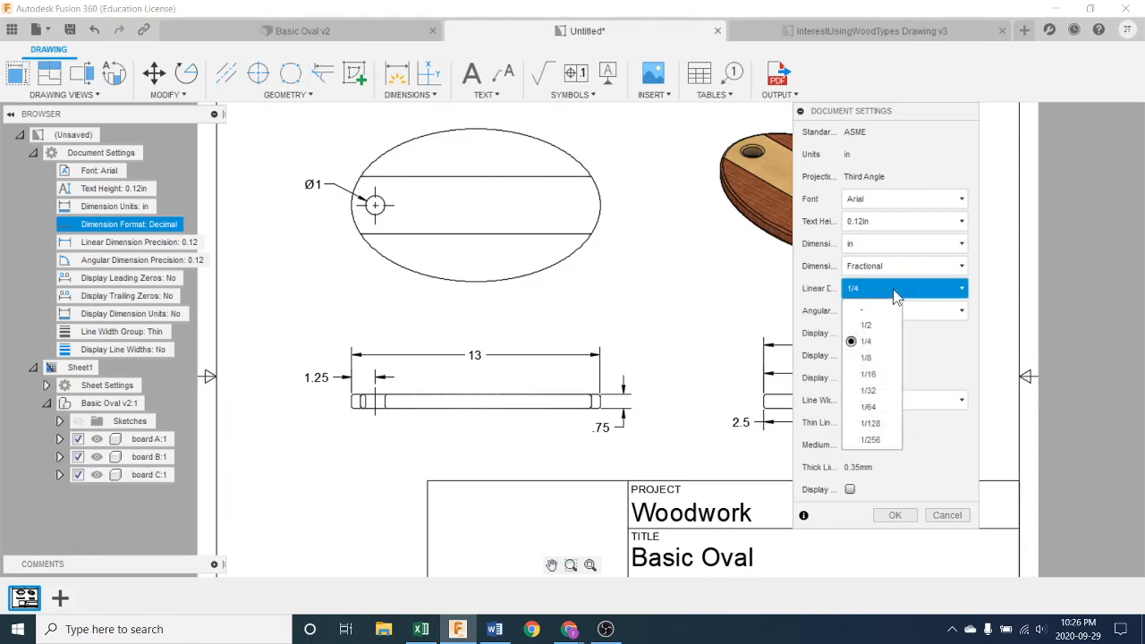
click(884, 375)
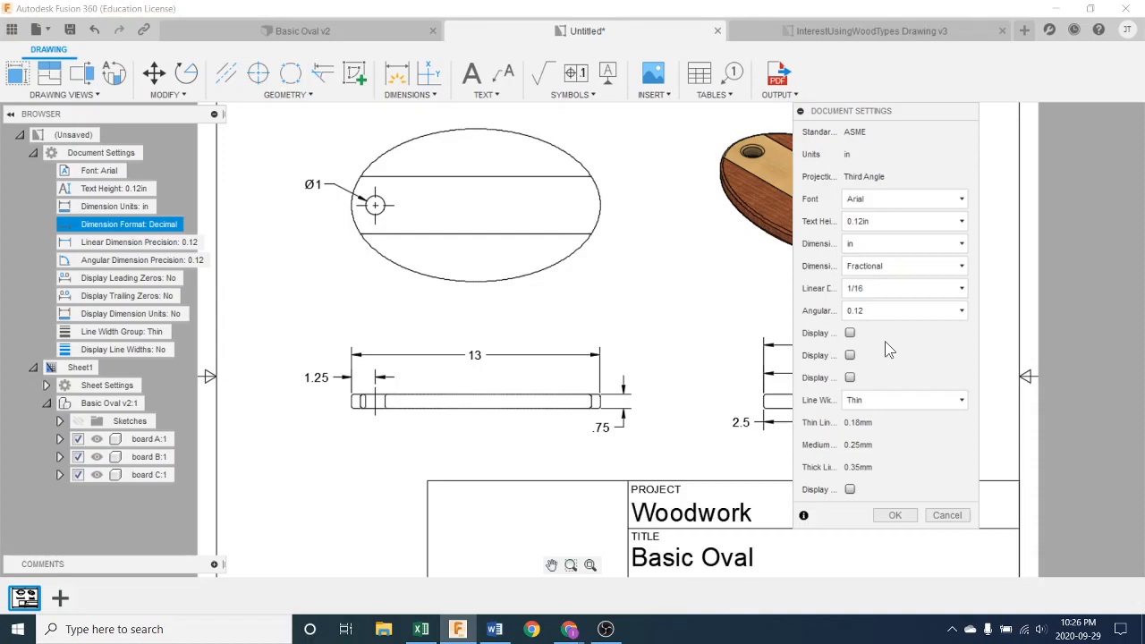
click(896, 516)
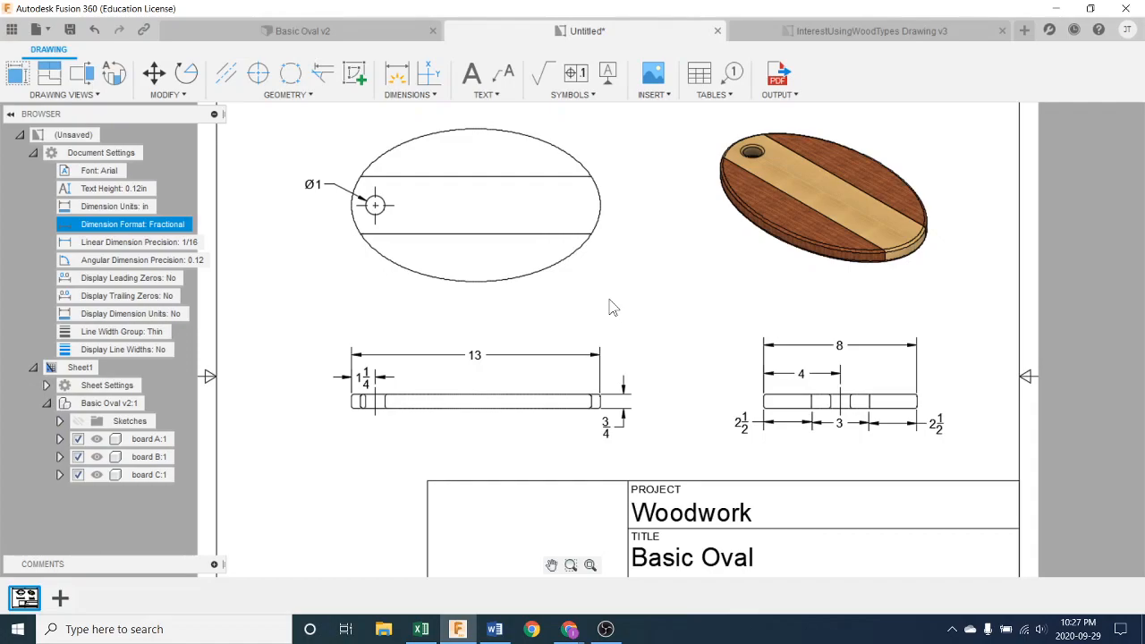
- Save the drawing as Basic Oval Drawing in the Woodwork project's Cutting Board folder
scroll(633, 347, down, 3)
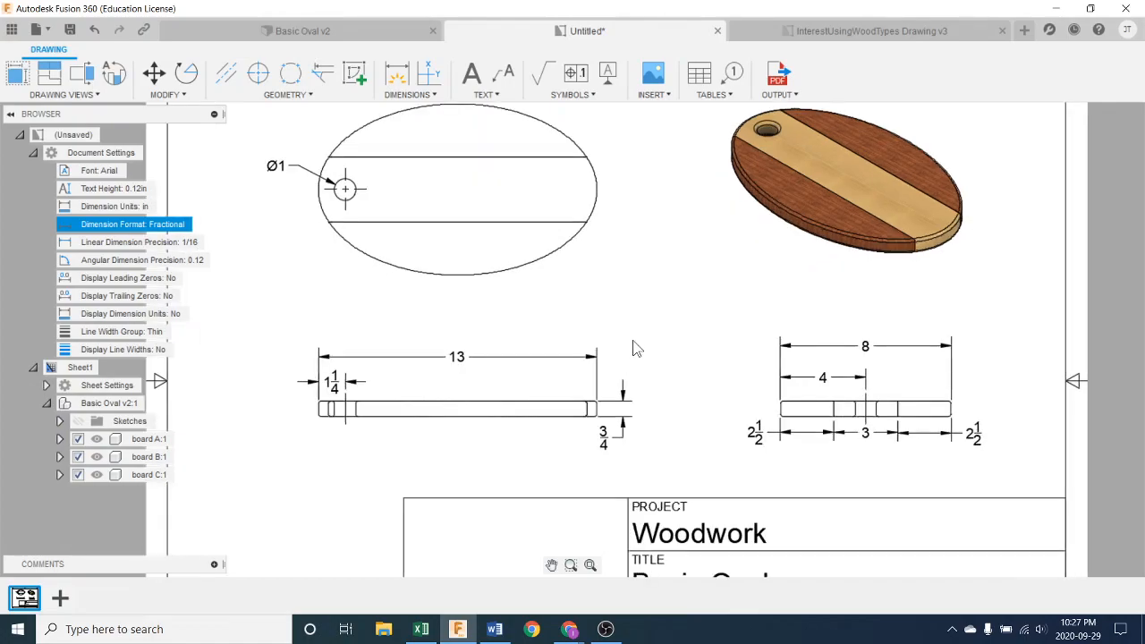
middle_drag(633, 340, 619, 282)
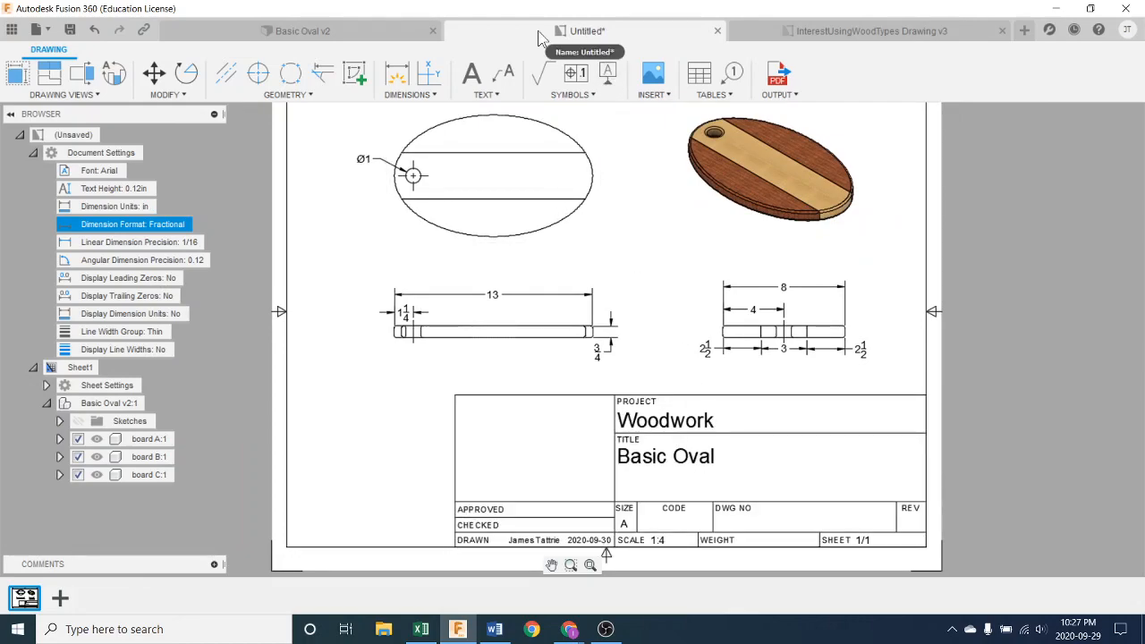
click(72, 31)
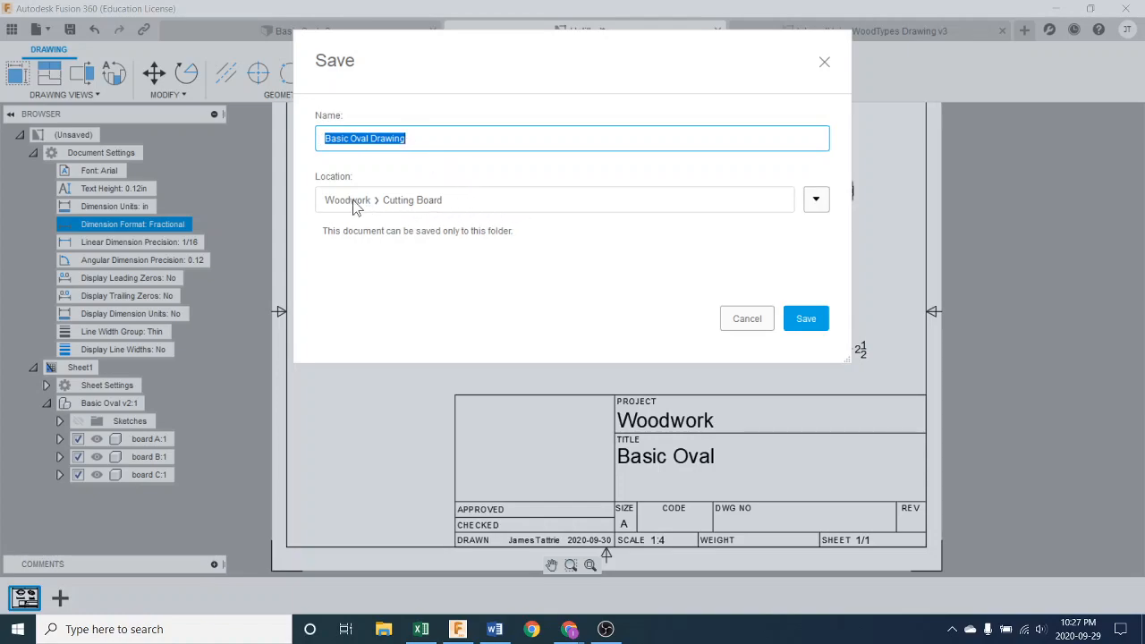
click(815, 199)
click(815, 199)
click(806, 316)
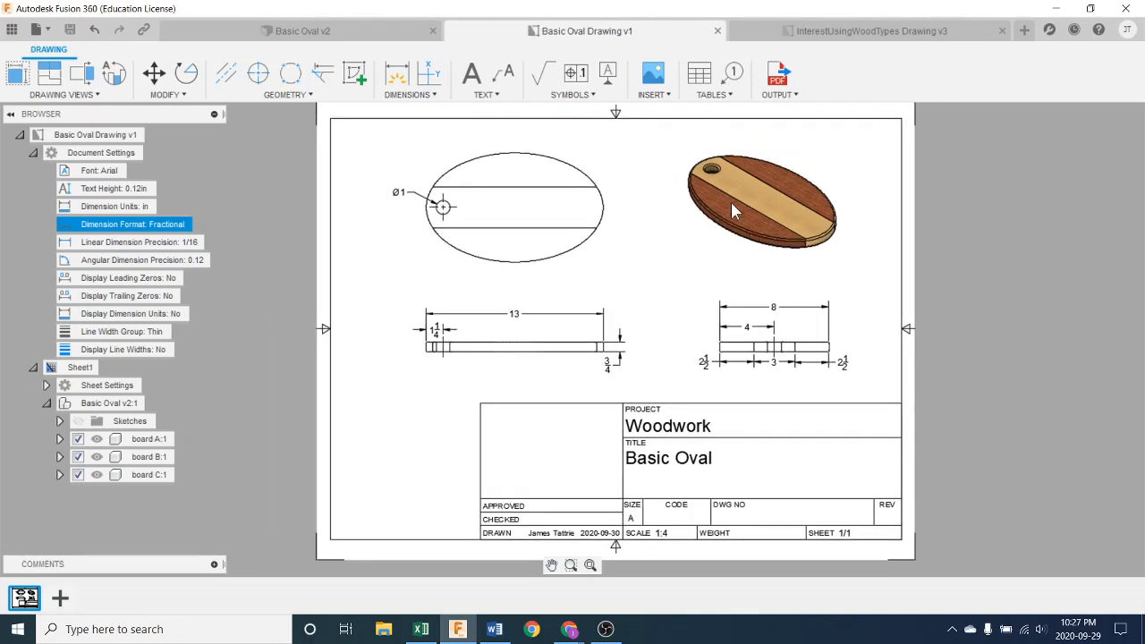
click(777, 93)
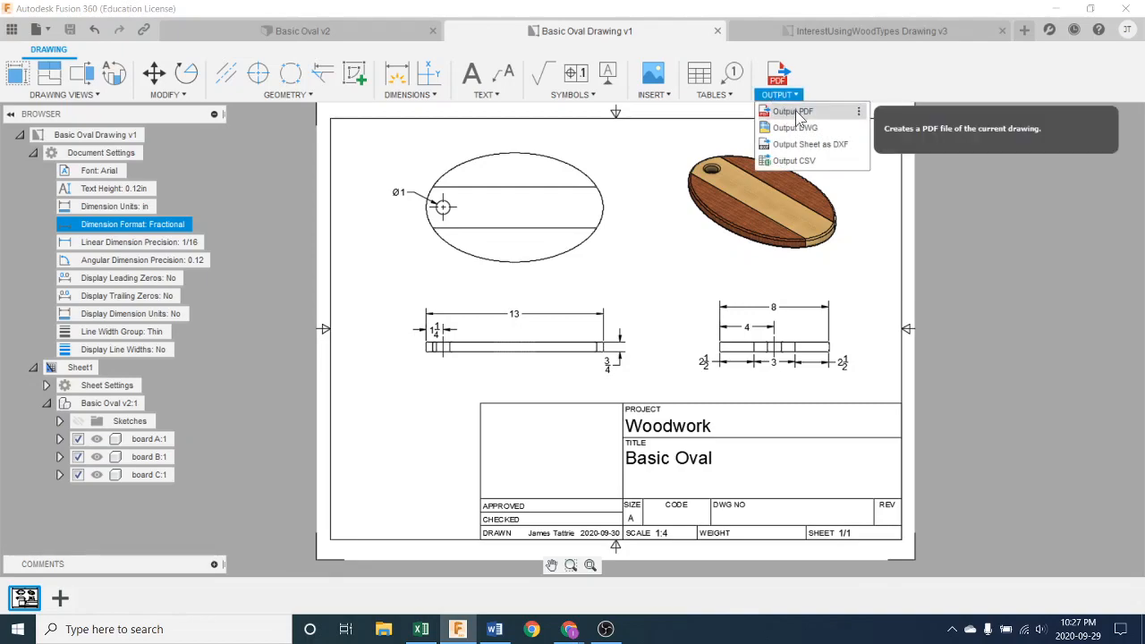
click(791, 112)
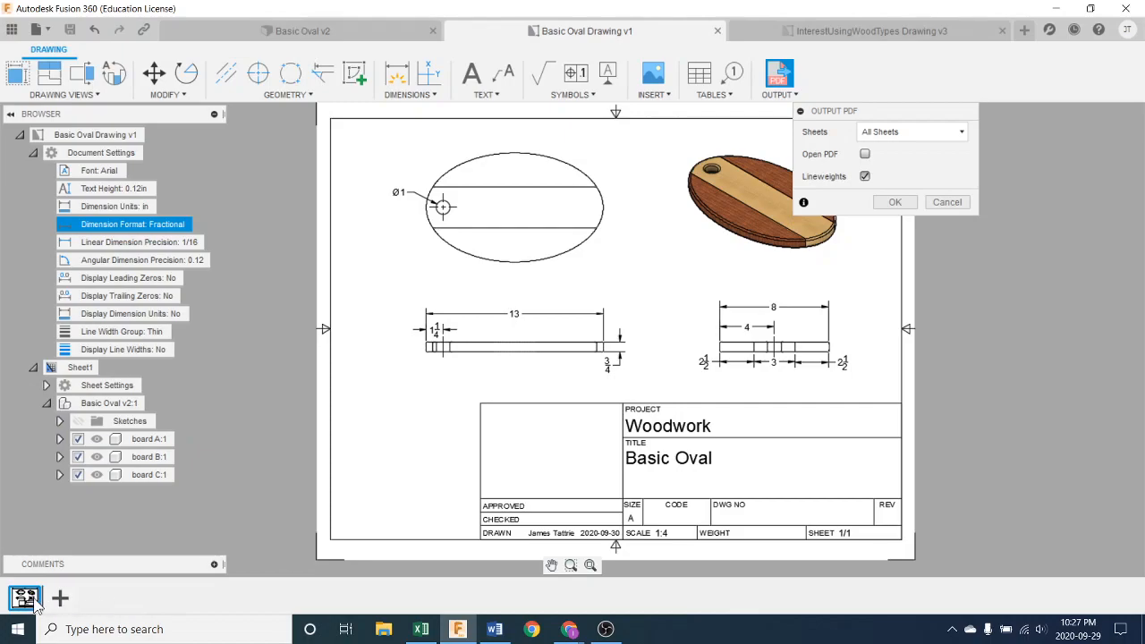
click(895, 202)
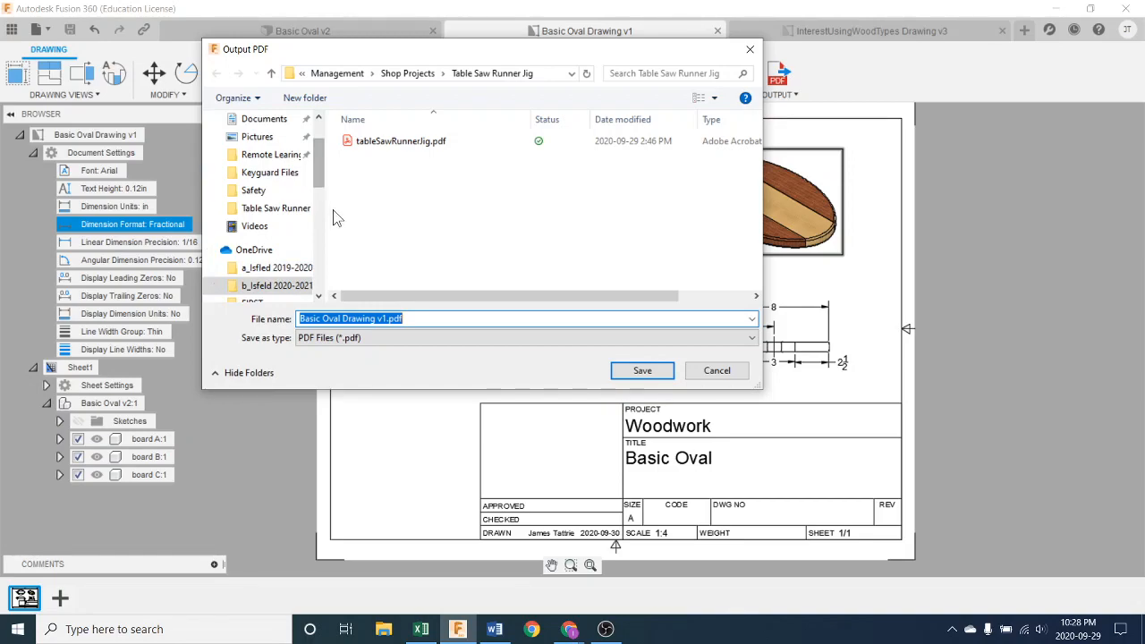
click(718, 373)
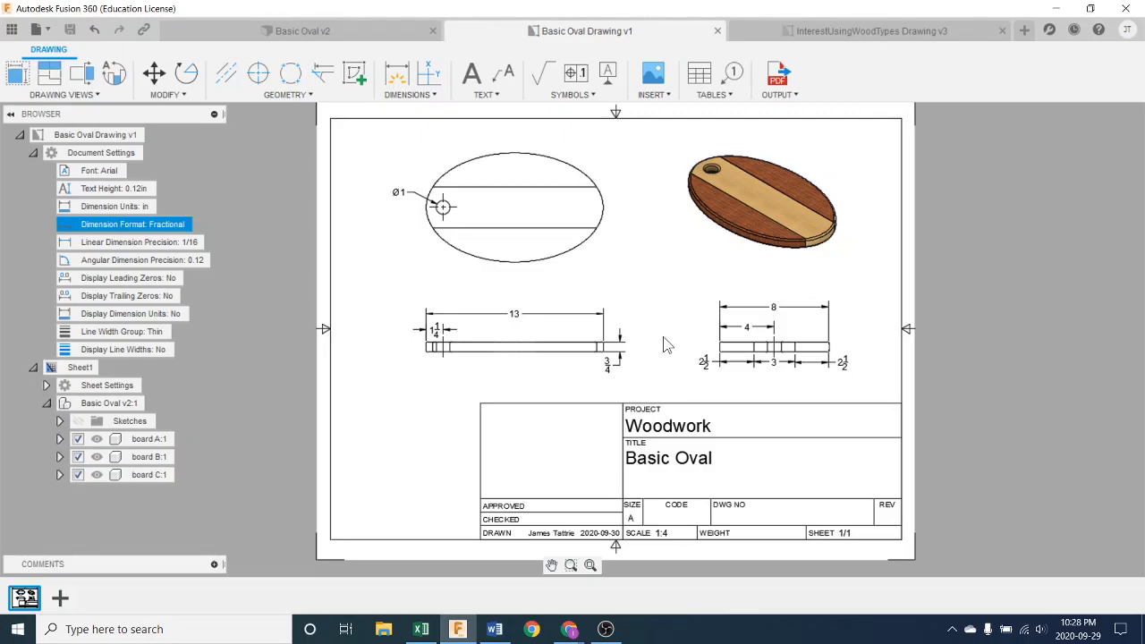
scroll(666, 346, up, 3)
scroll(666, 346, down, 1)
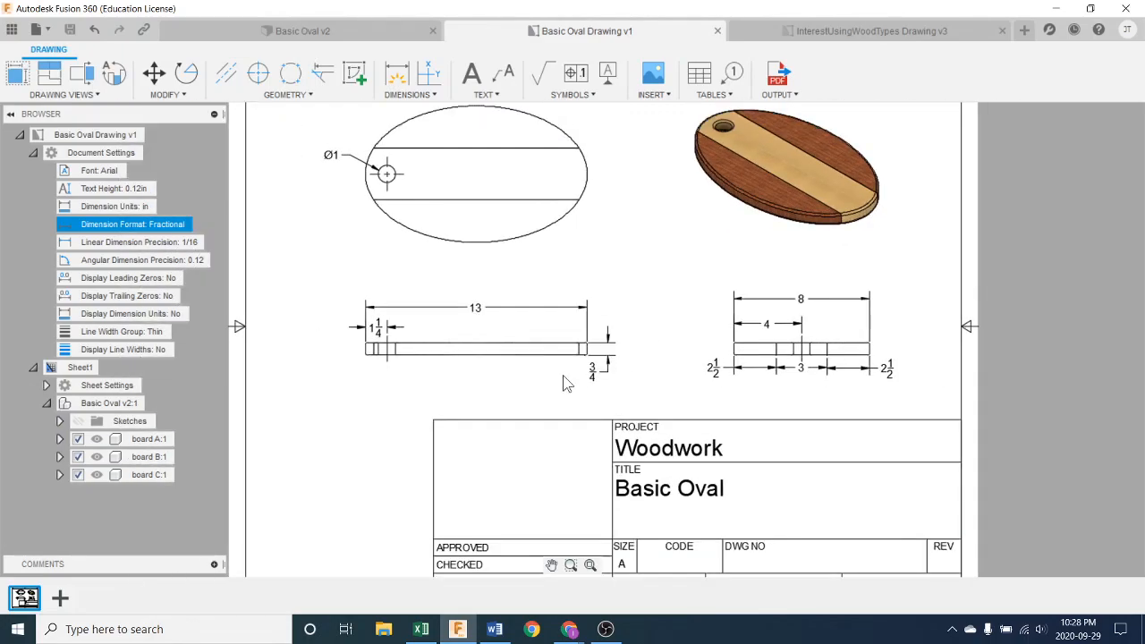